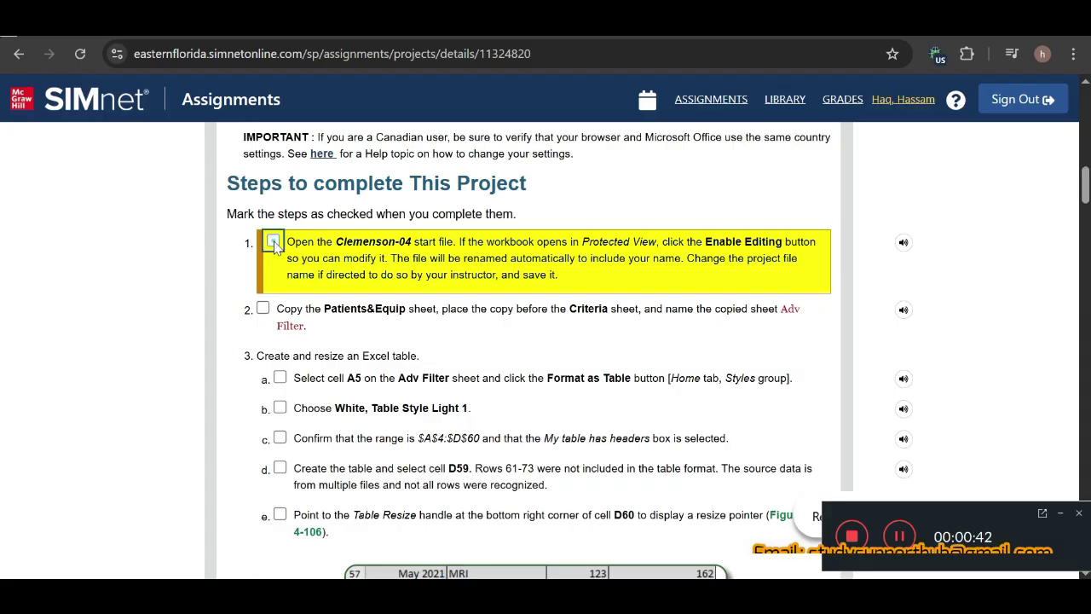
- Check off step 1 of the SIMnet project instructions and select the sheet name Adv Filter in step 2 for copying
click(273, 242)
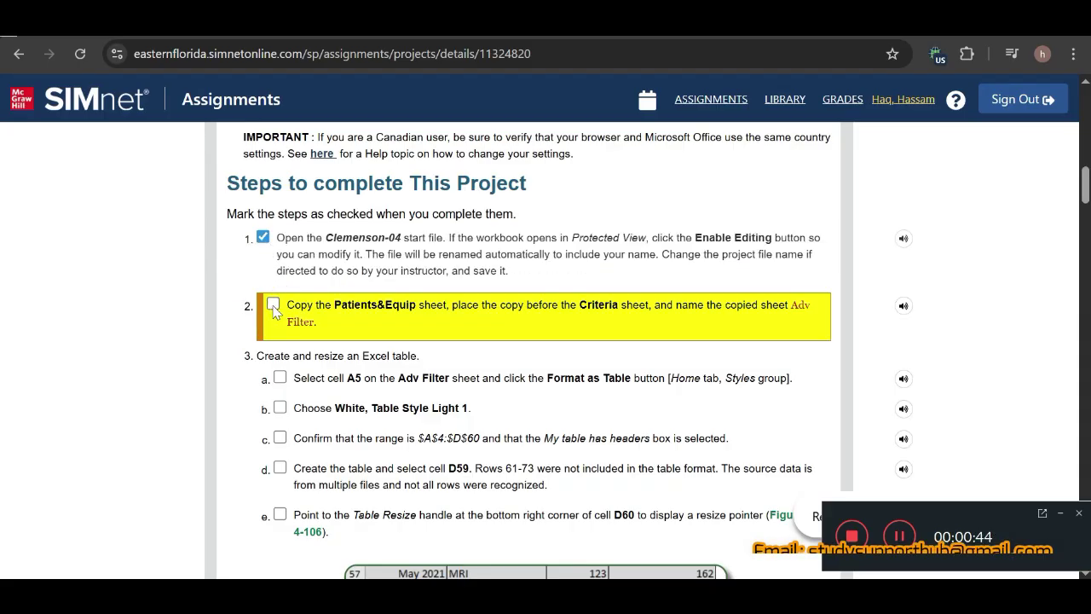
click(273, 304)
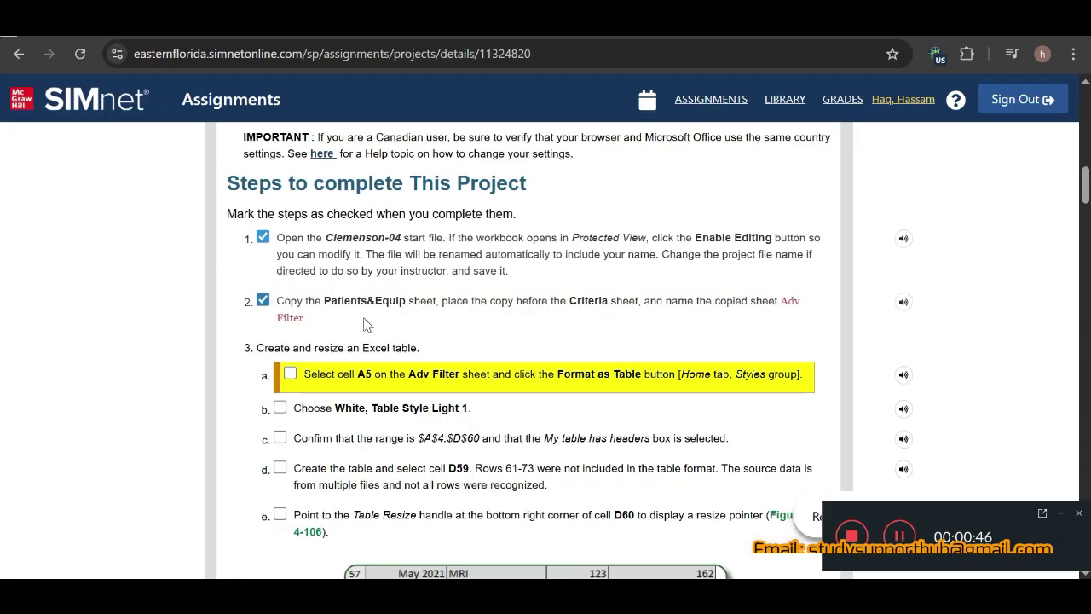
click(263, 300)
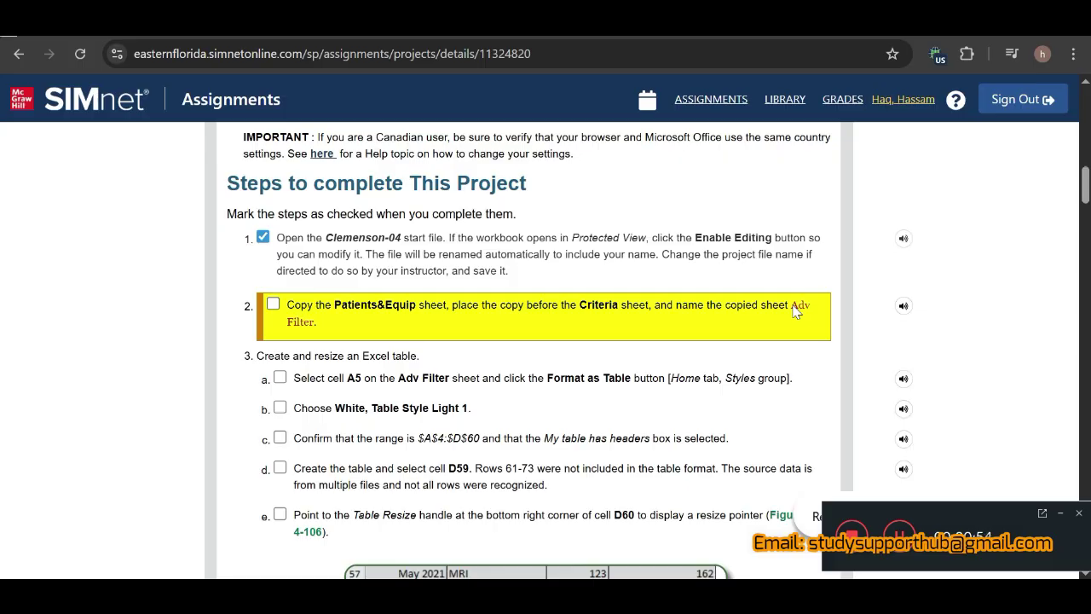
drag(792, 307, 806, 319)
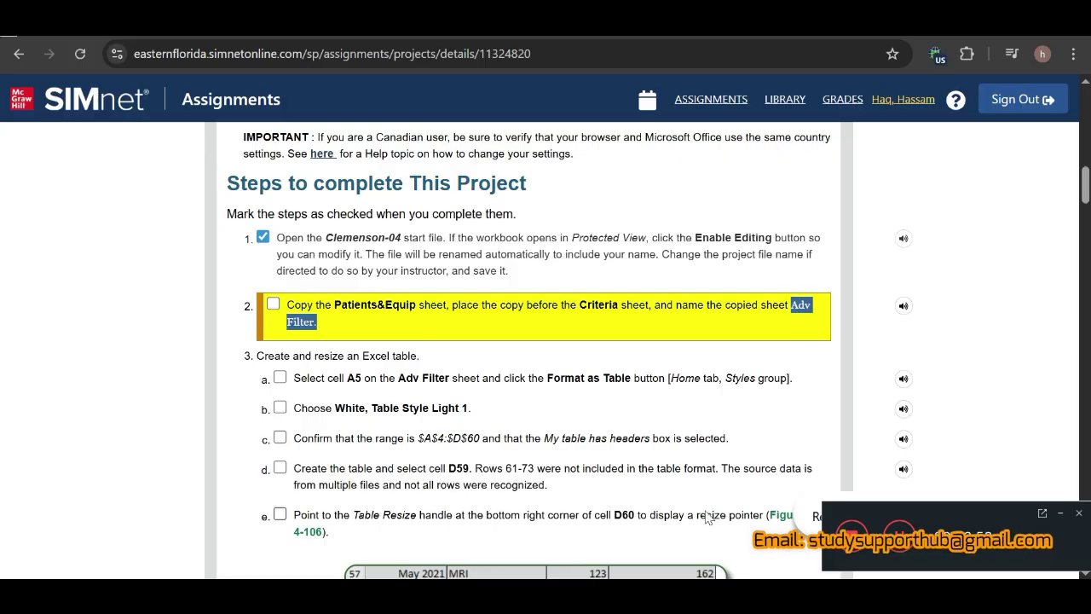
- Switch to the Excel workbook and create a copy of the Patients&Equip sheet, placed before the original Patients&Equip sheet
key(alt+Tab)
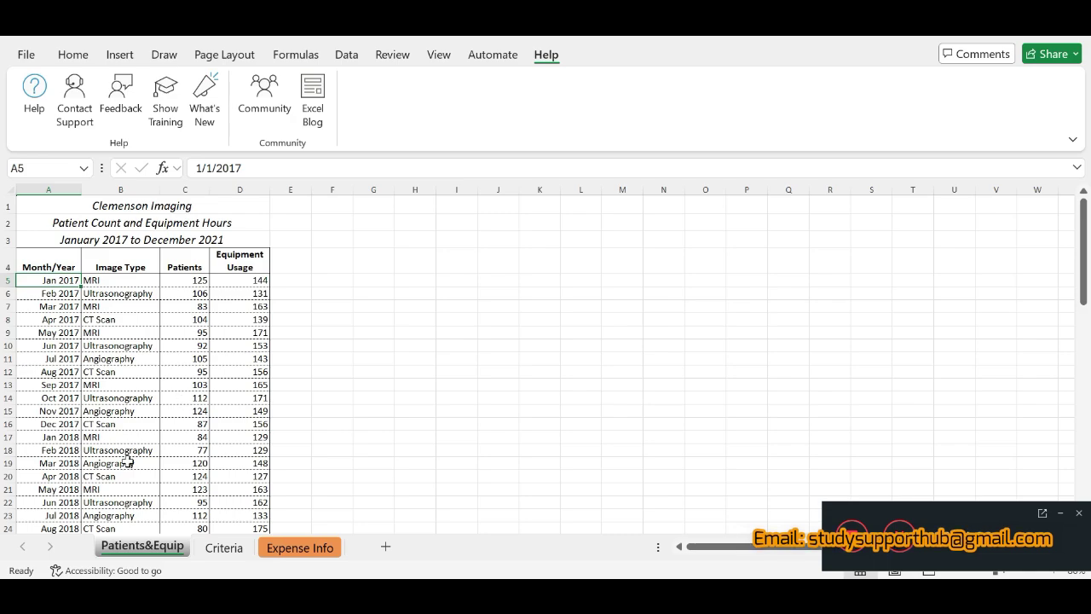
right_click(134, 555)
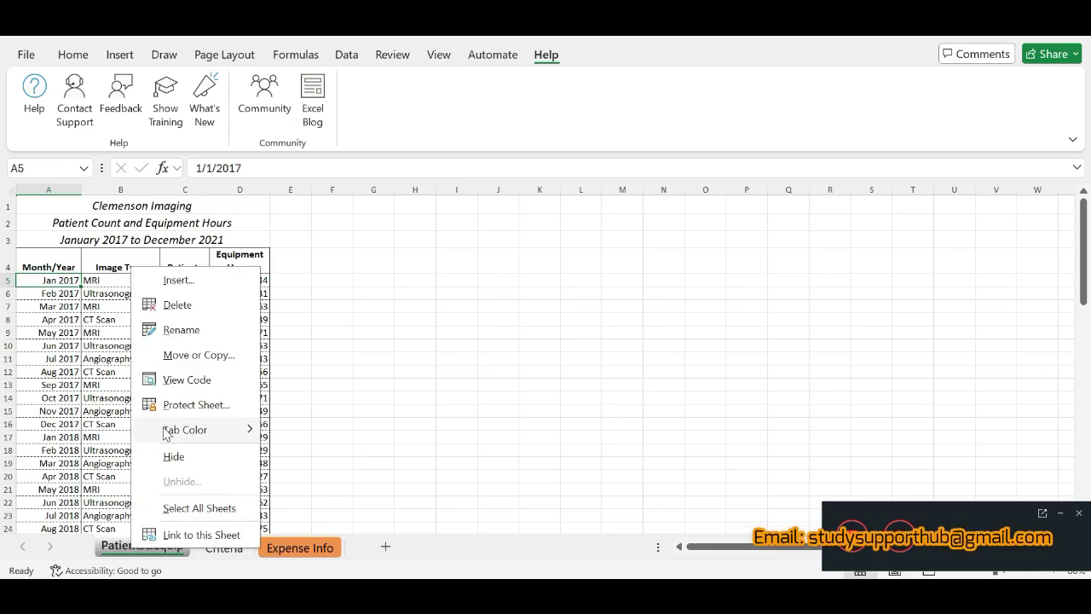
click(191, 362)
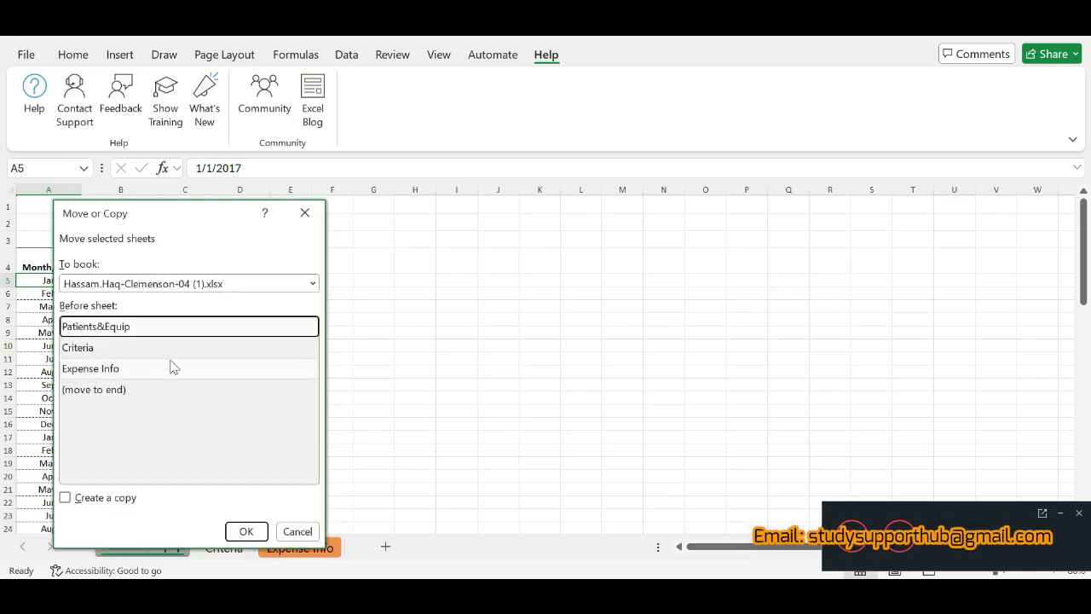
click(65, 498)
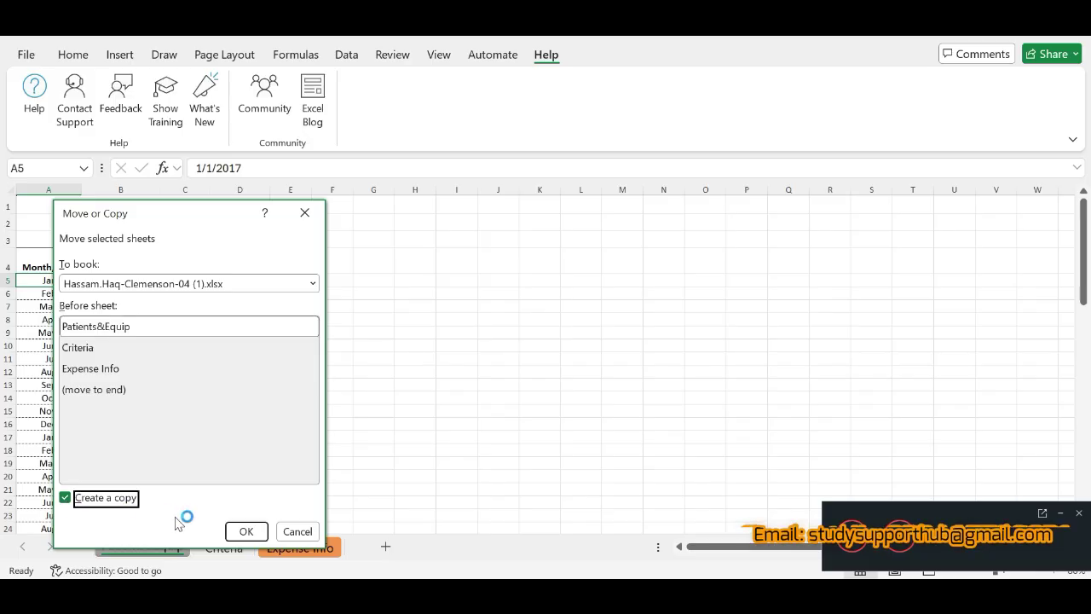
click(244, 532)
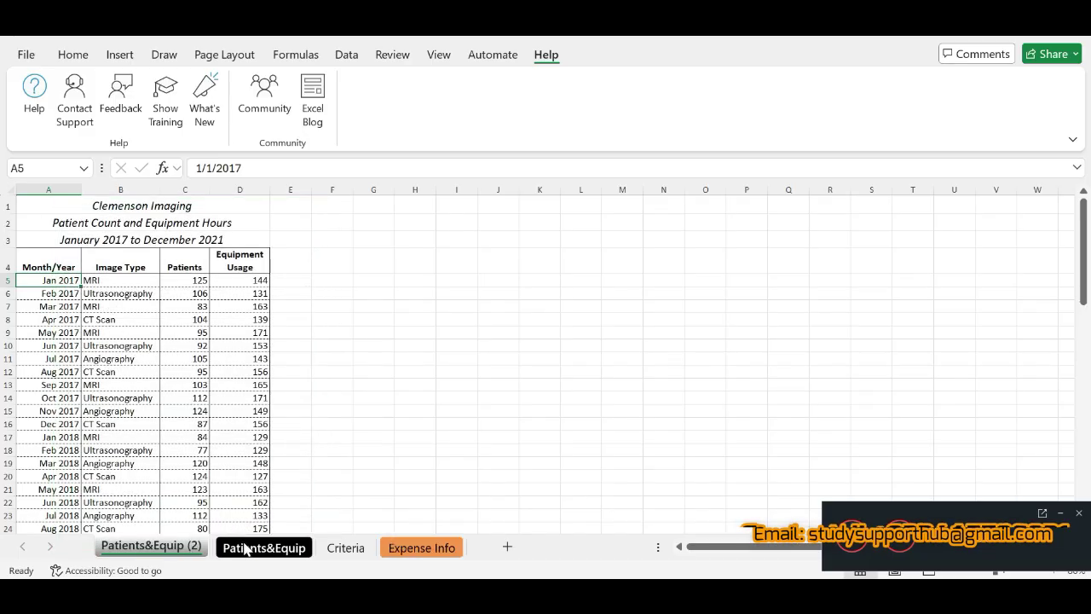
- Rename the Patients&Equip sheet directly before Criteria as Adv Filter
click(252, 548)
right_click(252, 549)
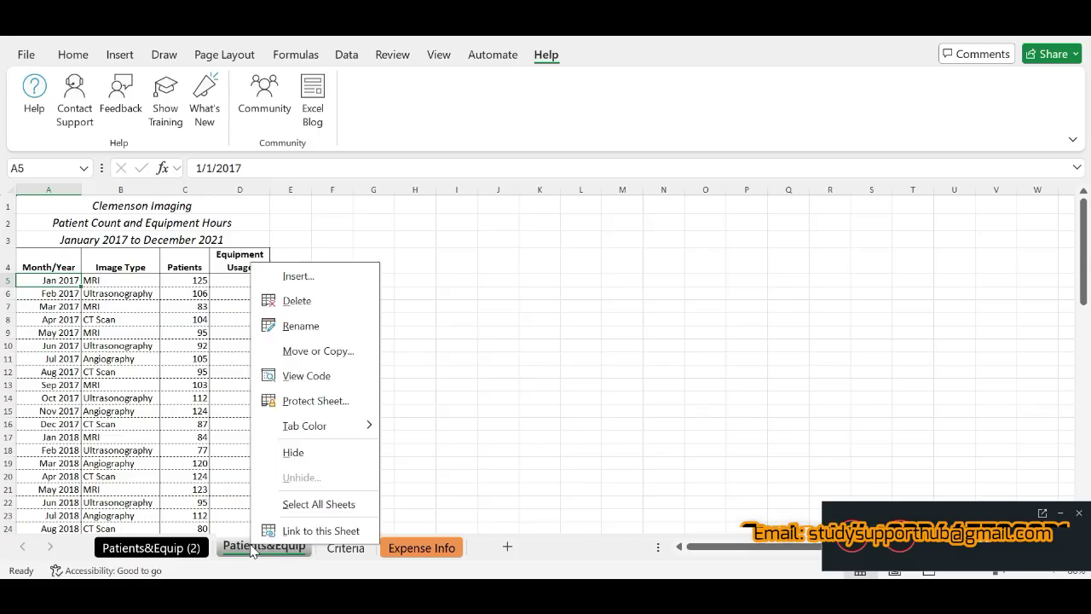
click(297, 327)
text(Adv Filter.)
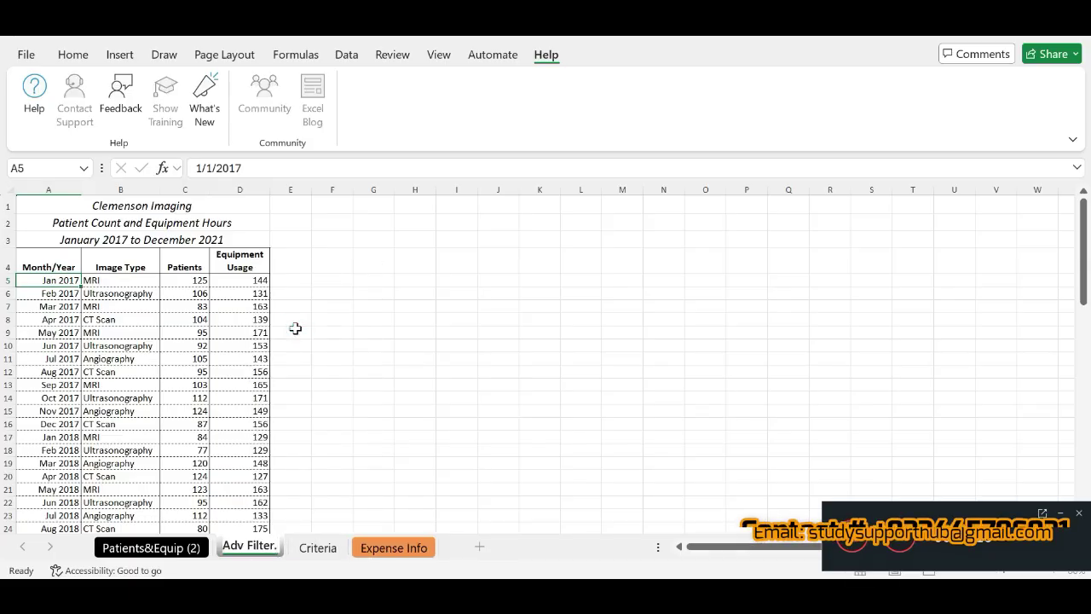
key(Return)
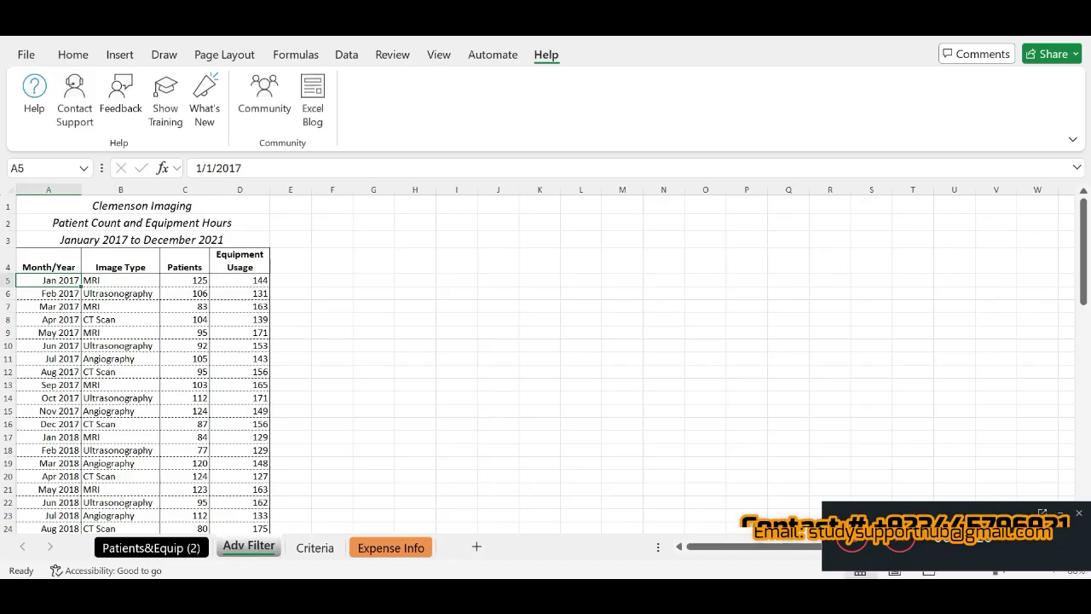
- Switch back to the SIMnet instructions in the browser and check off steps 3a and 3b
key(alt+Tab)
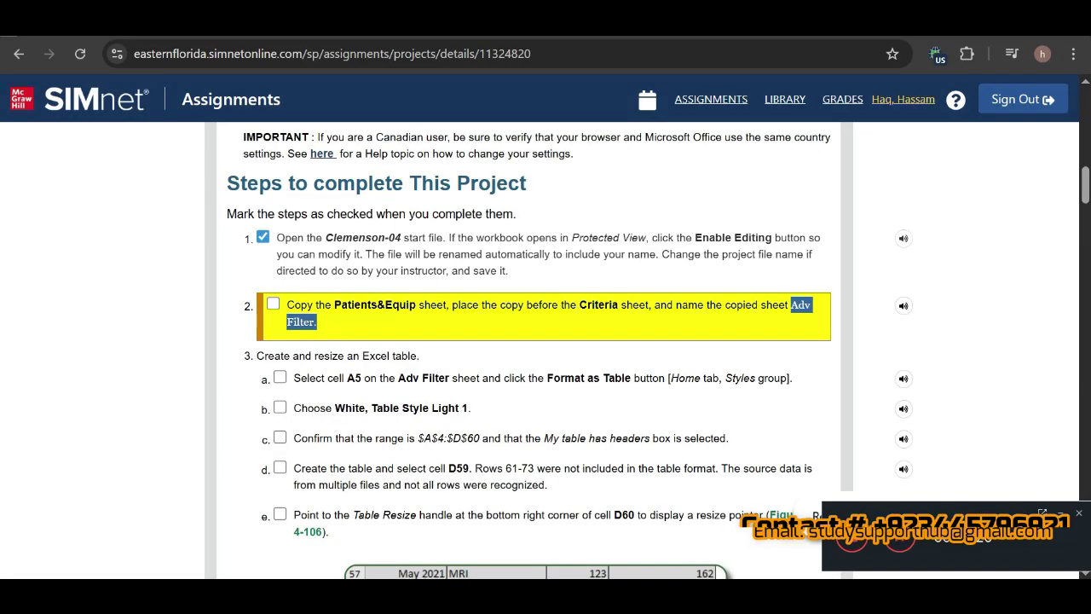
click(280, 378)
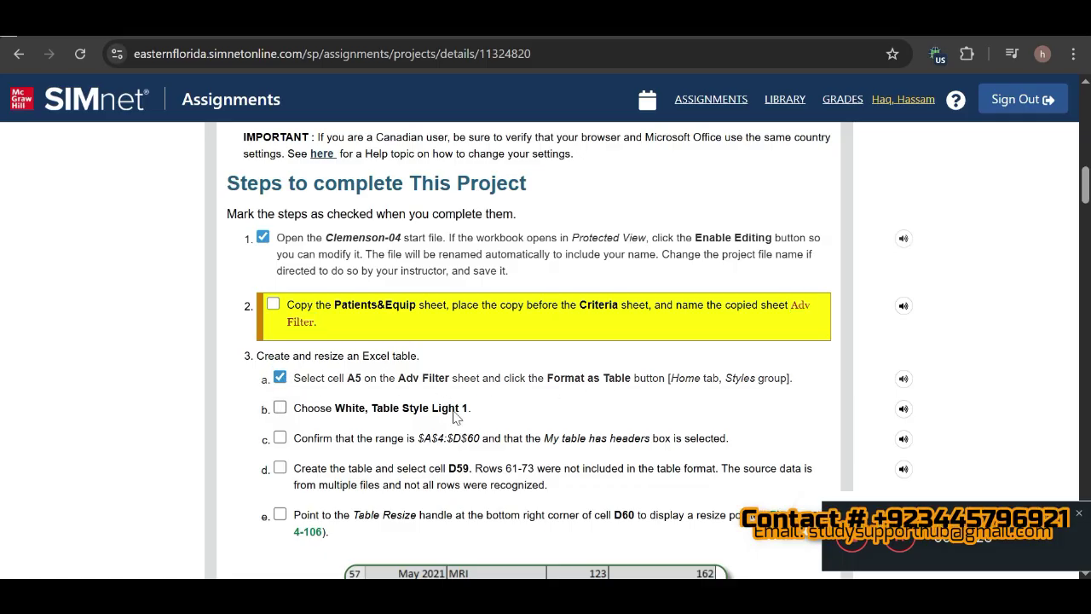
click(281, 408)
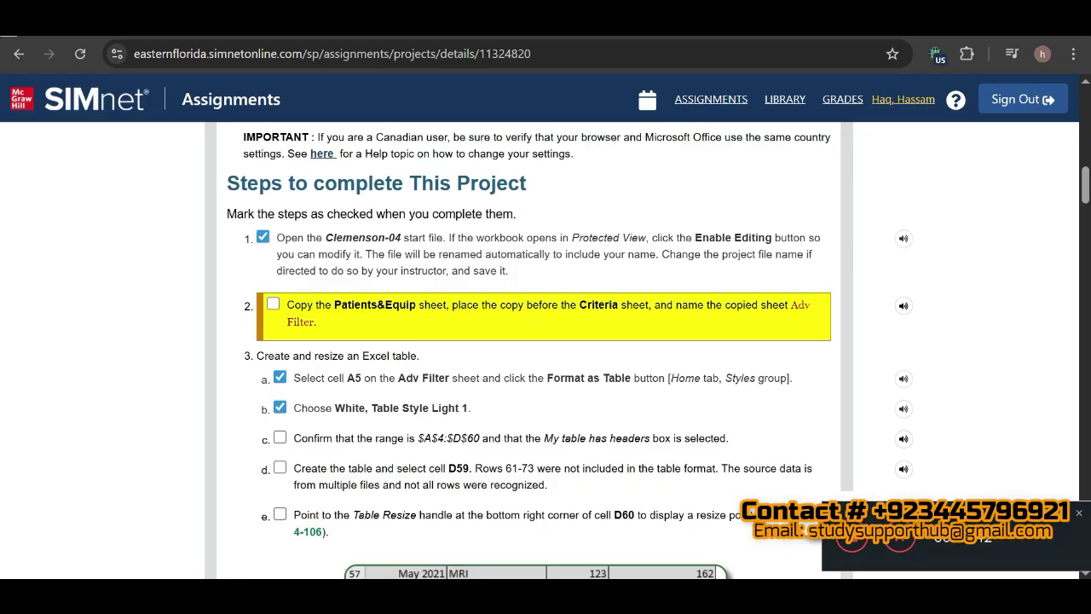
- In Excel, format the data around cell A5 of Adv Filter as a White, Table Style Light 1 table, range $A$4:$D$60 with headers
key(alt+Tab)
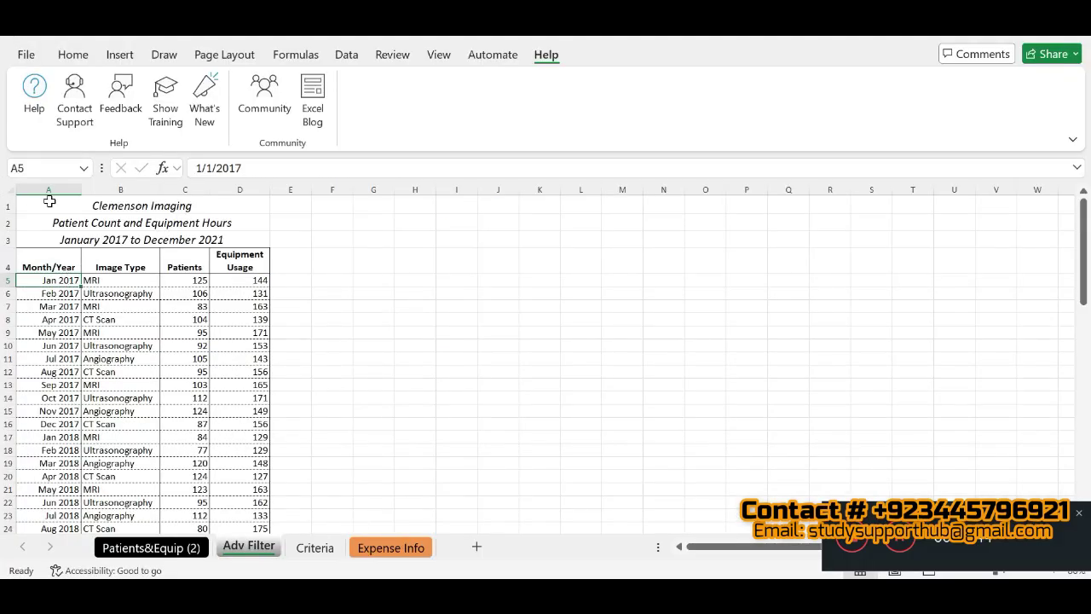
click(47, 281)
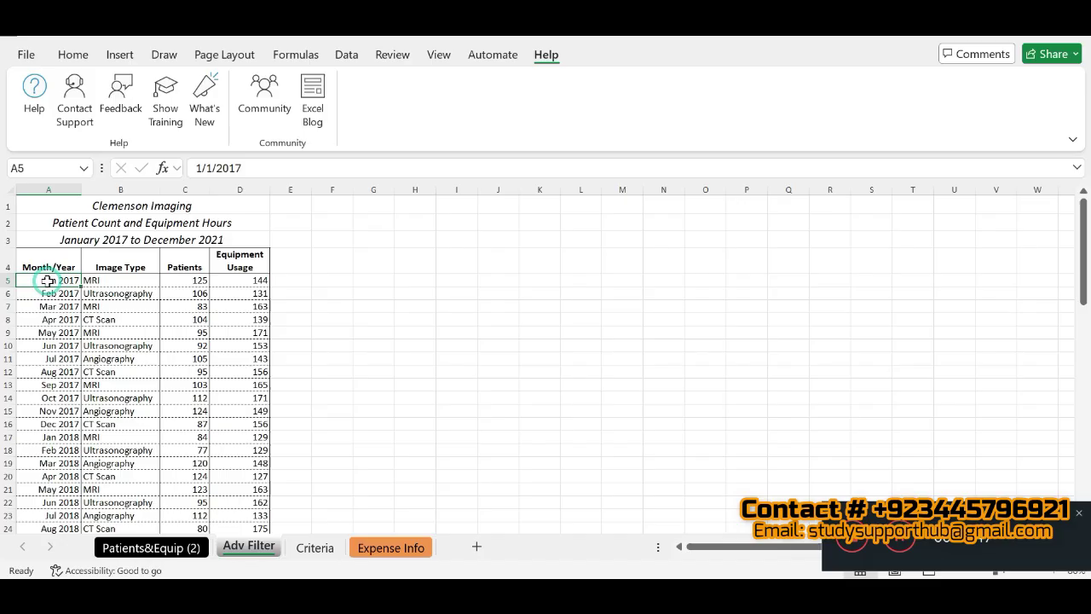
click(74, 56)
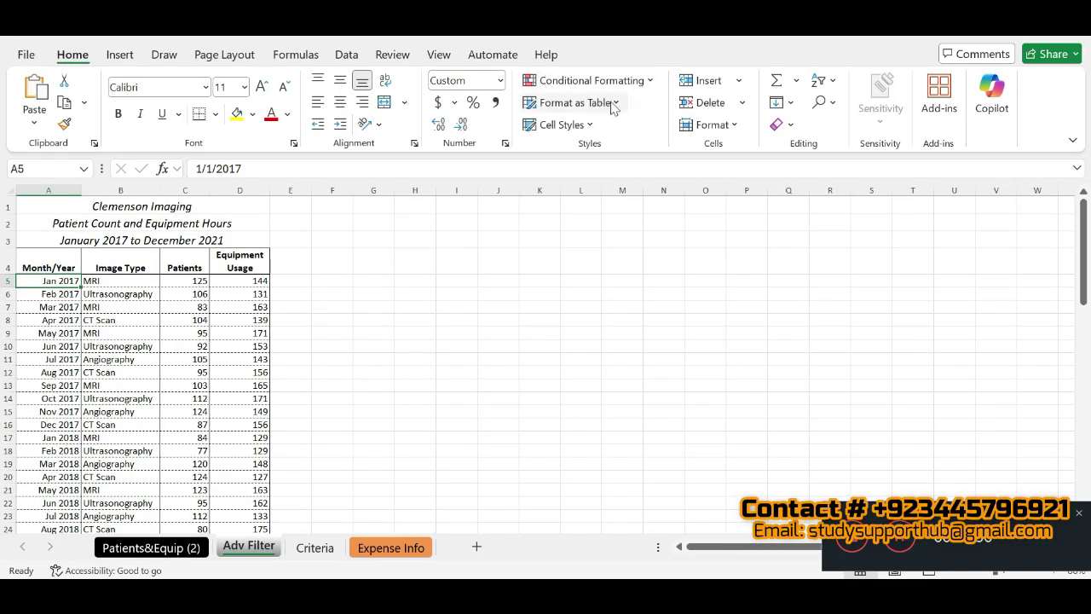
click(614, 103)
click(561, 162)
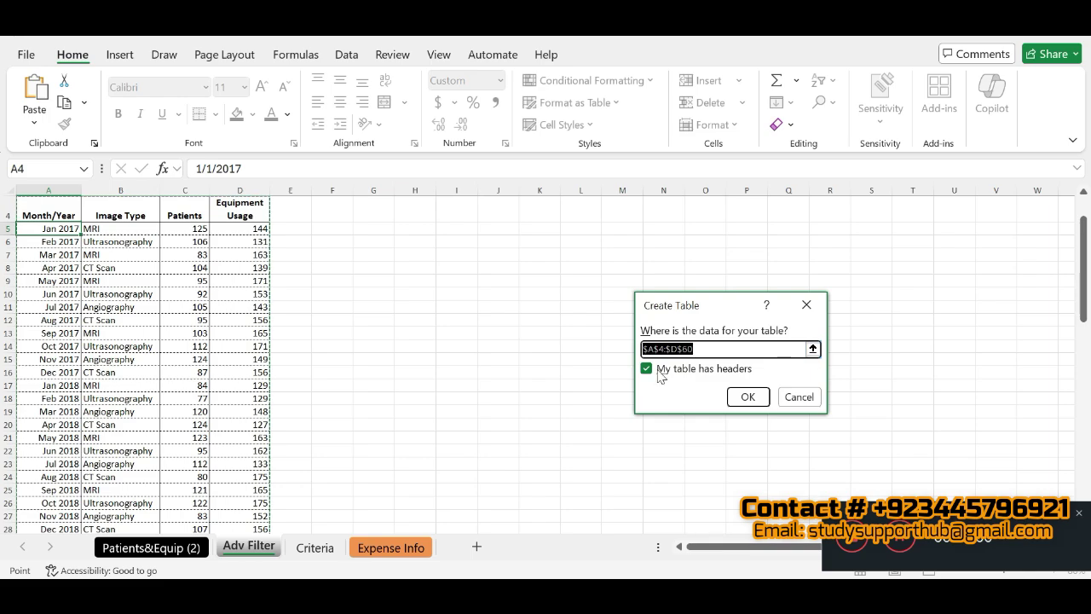
click(748, 397)
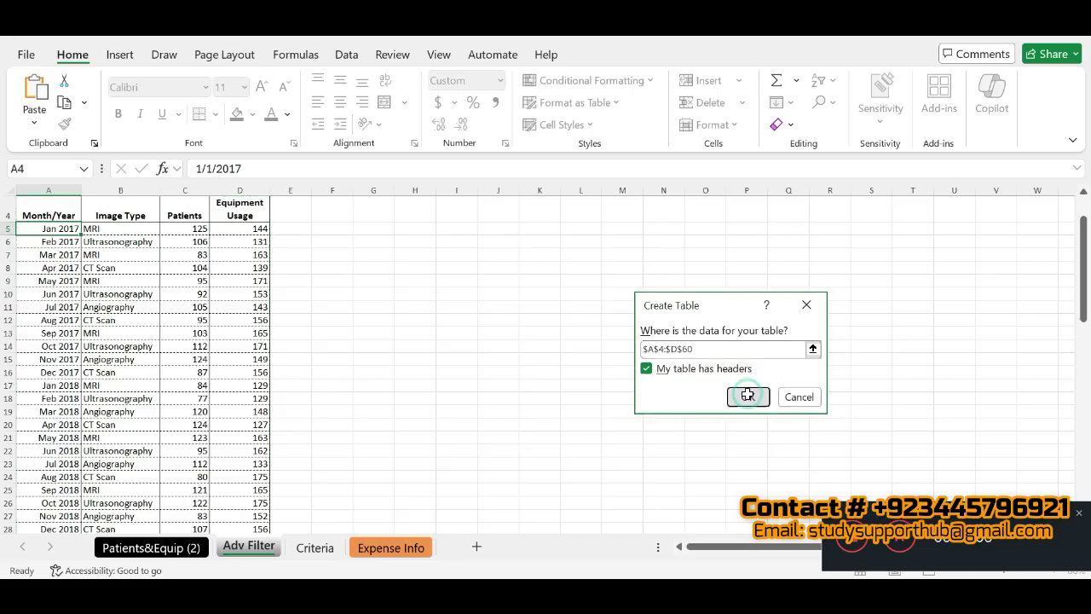
- Return to the SIMnet instructions and check off step 3c about confirming the table range and headers
mouse_move(521, 578)
click(521, 511)
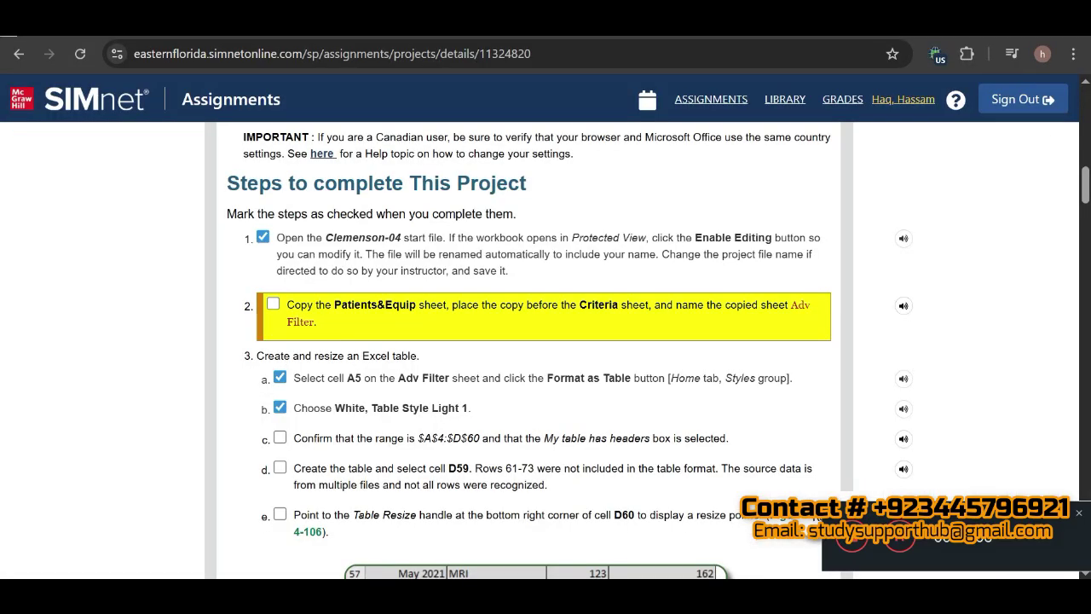
click(280, 437)
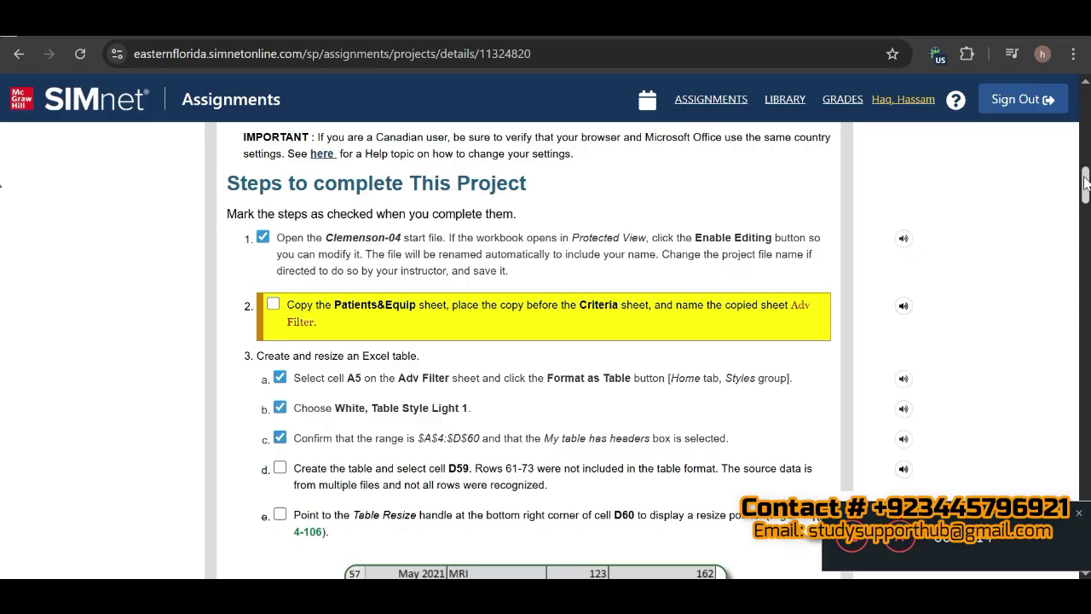
- Copy the cell reference D59 from step 3d and use it to select that cell on Excel's Adv Filter sheet
scroll(492, 303, down, 3)
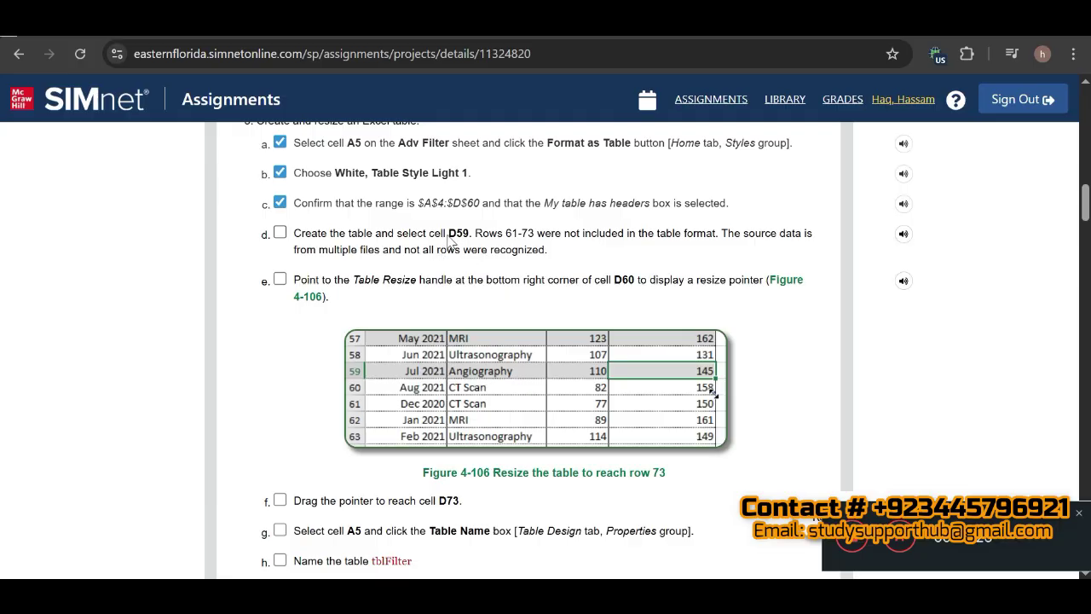
drag(448, 235, 471, 239)
key(ctrl+c)
key(alt+Tab)
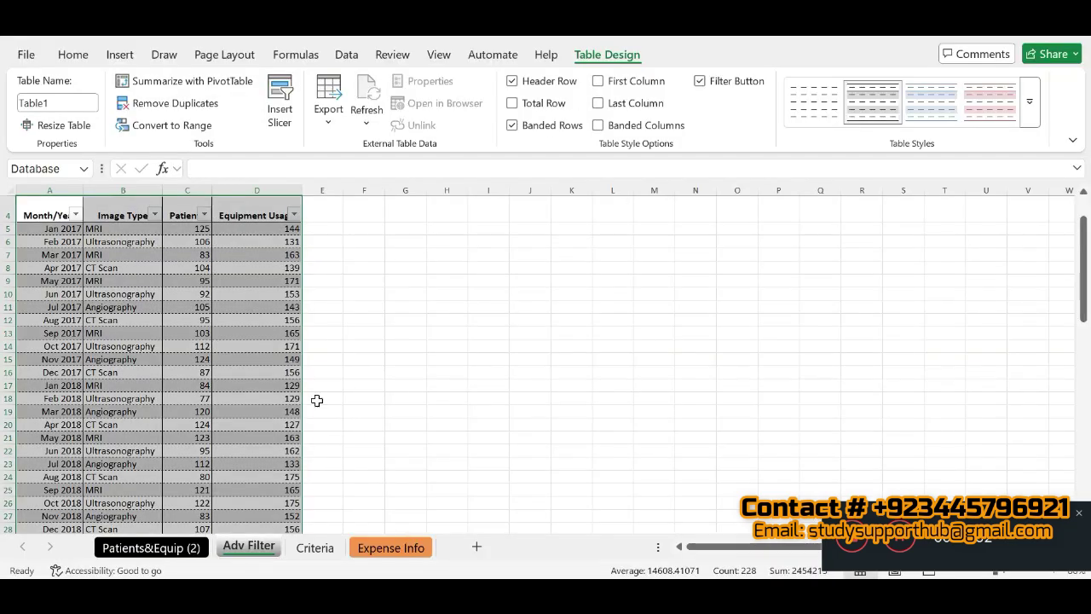
click(47, 168)
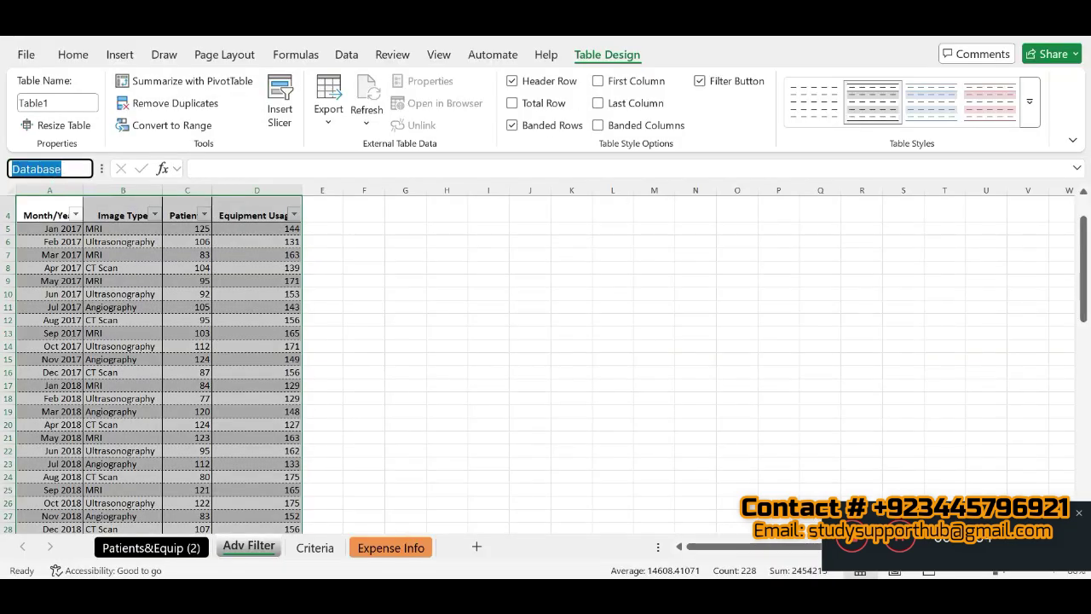
key(ctrl+v)
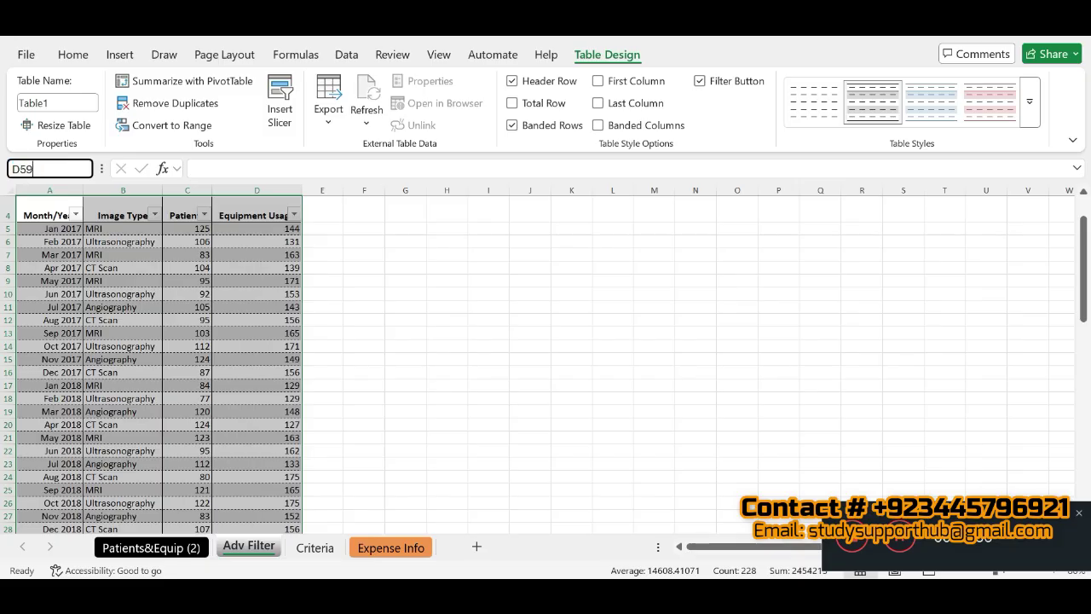
key(Return)
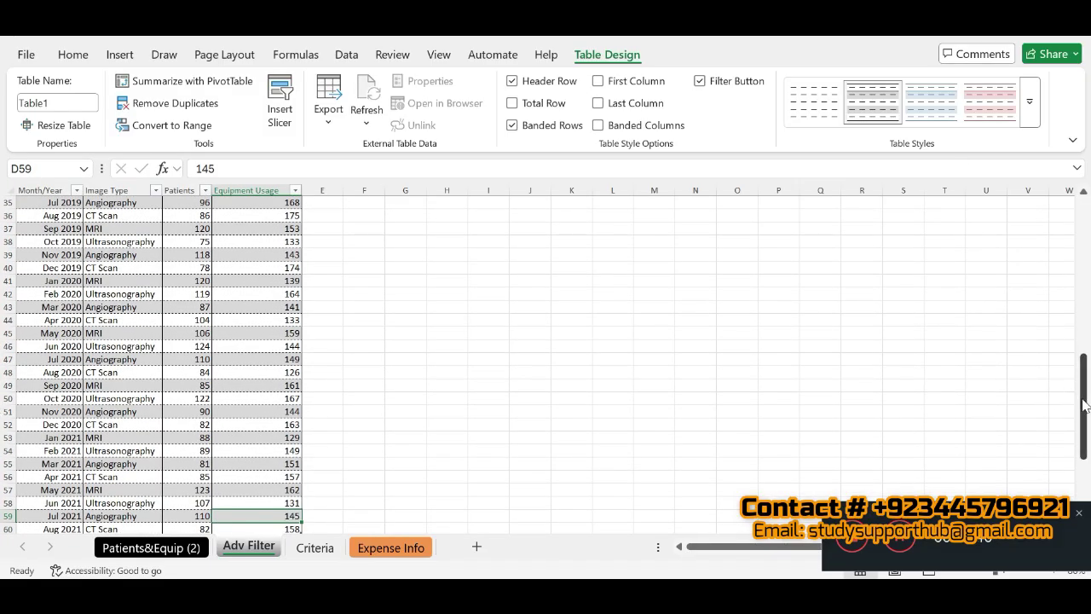
drag(1084, 404, 1084, 437)
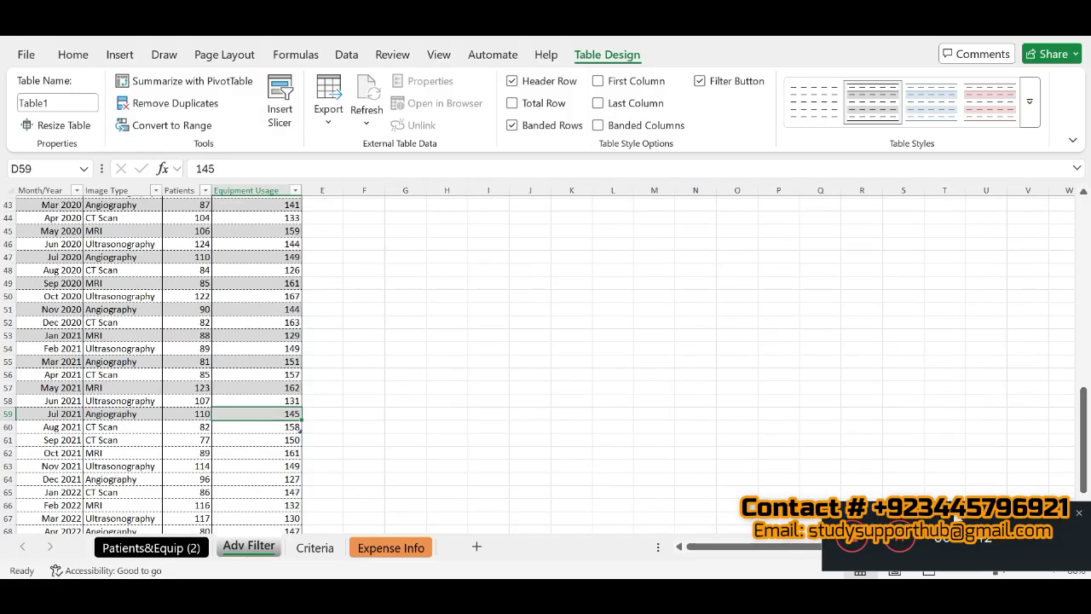
- Switch to the SIMnet instructions and check off step 3d
key(alt+Tab)
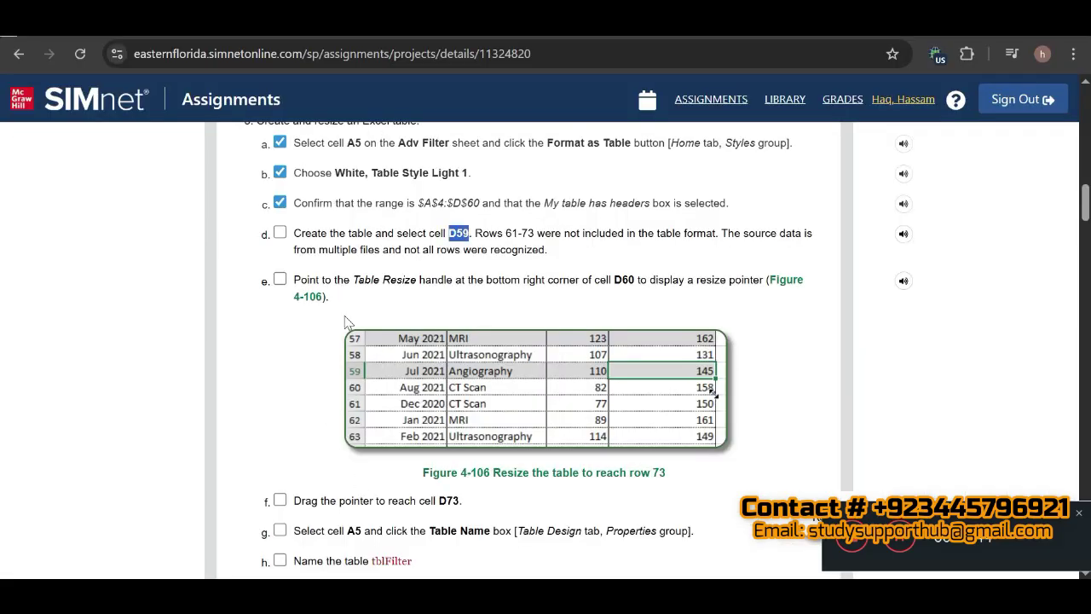
click(279, 234)
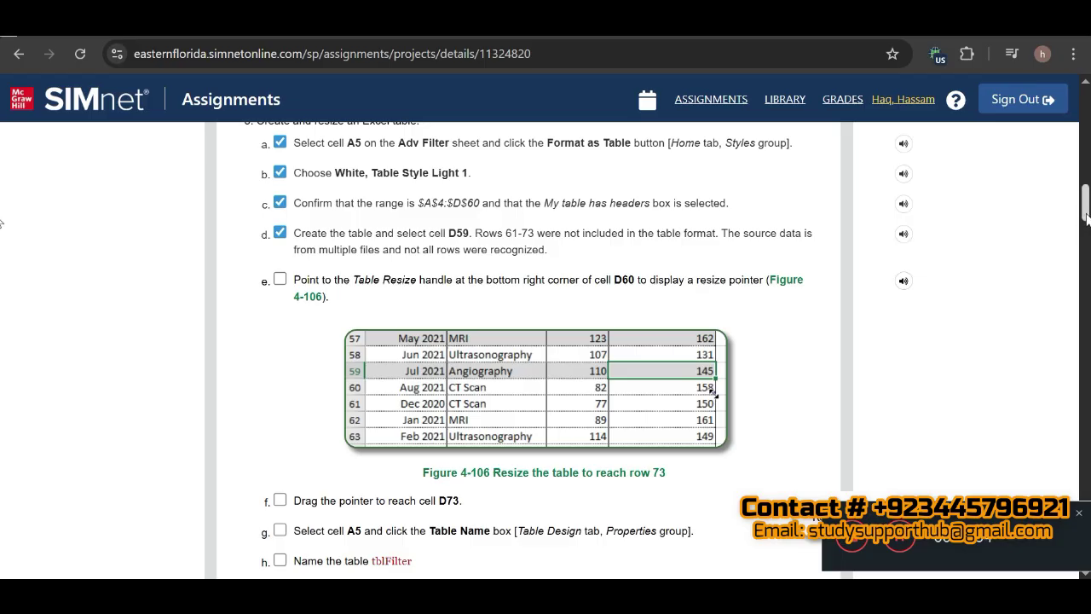
drag(1085, 218, 1083, 234)
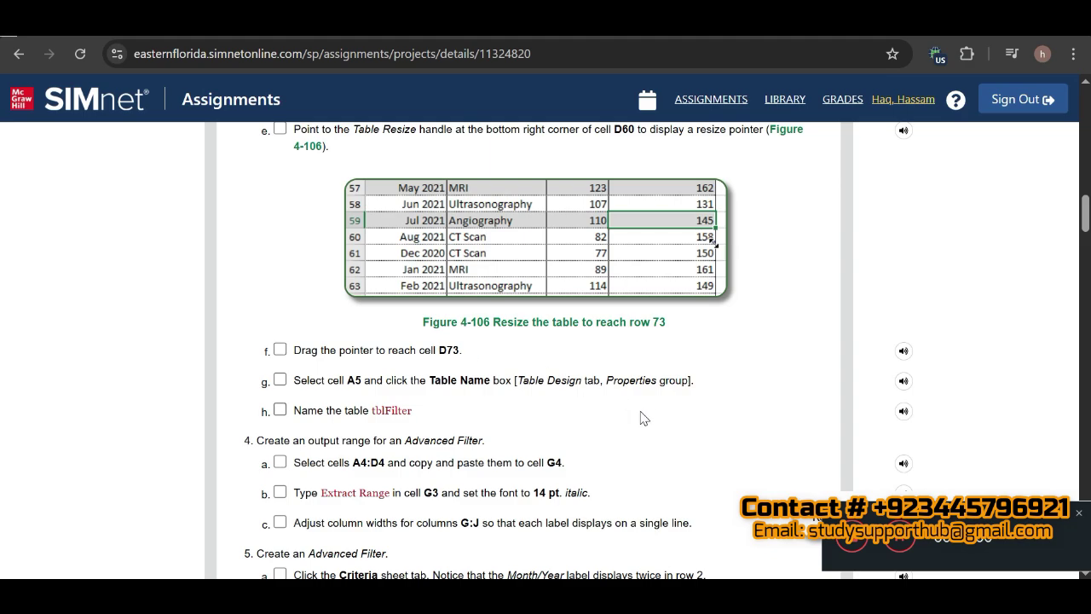
- In Excel, extend the Adv Filter table from row 60 to cell D73, and check off step 3f in the SIMnet instructions
click(705, 576)
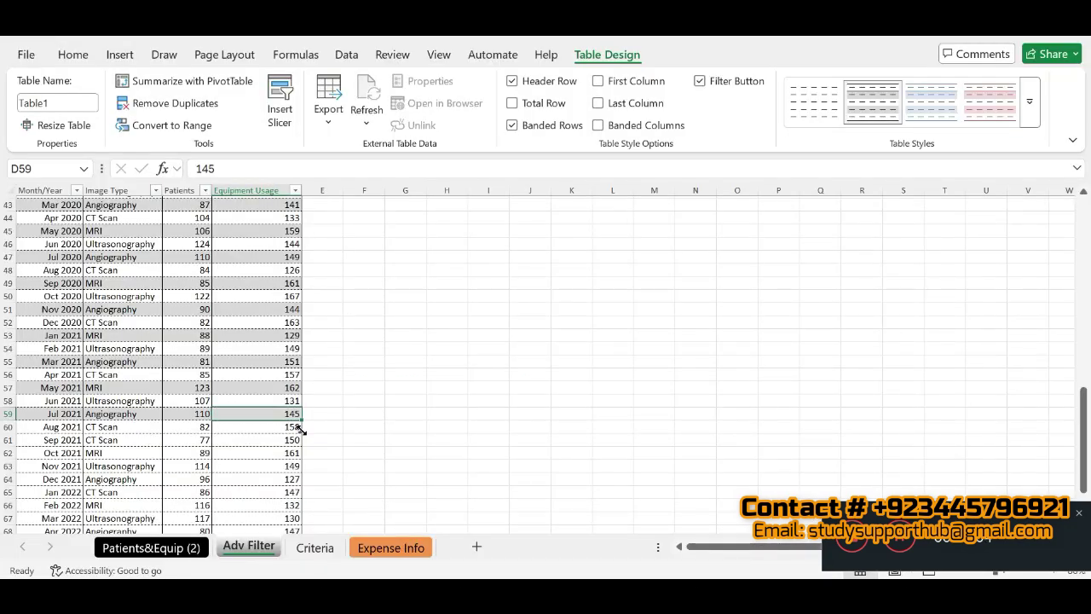
mouse_move(301, 431)
mouse_down()
mouse_move(295, 571)
mouse_move(268, 312)
mouse_move(278, 290)
mouse_up()
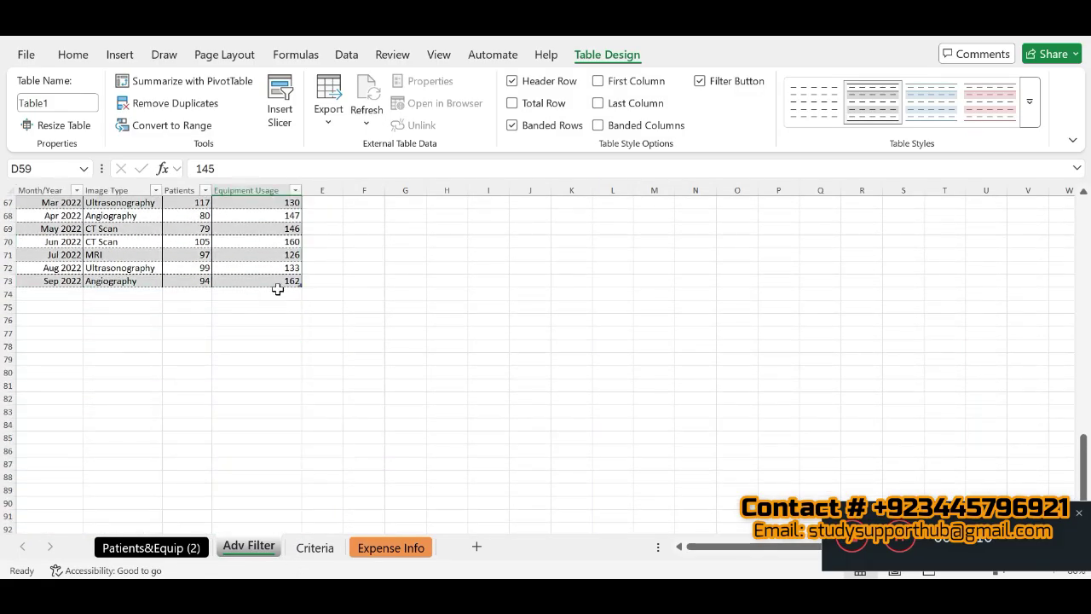
key(alt+Tab)
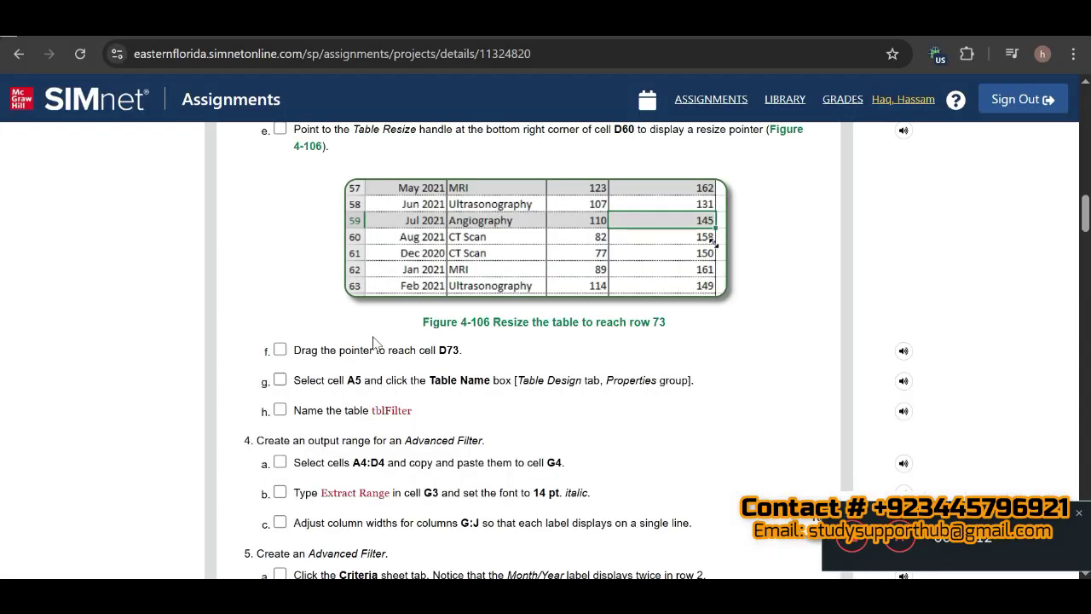
click(280, 350)
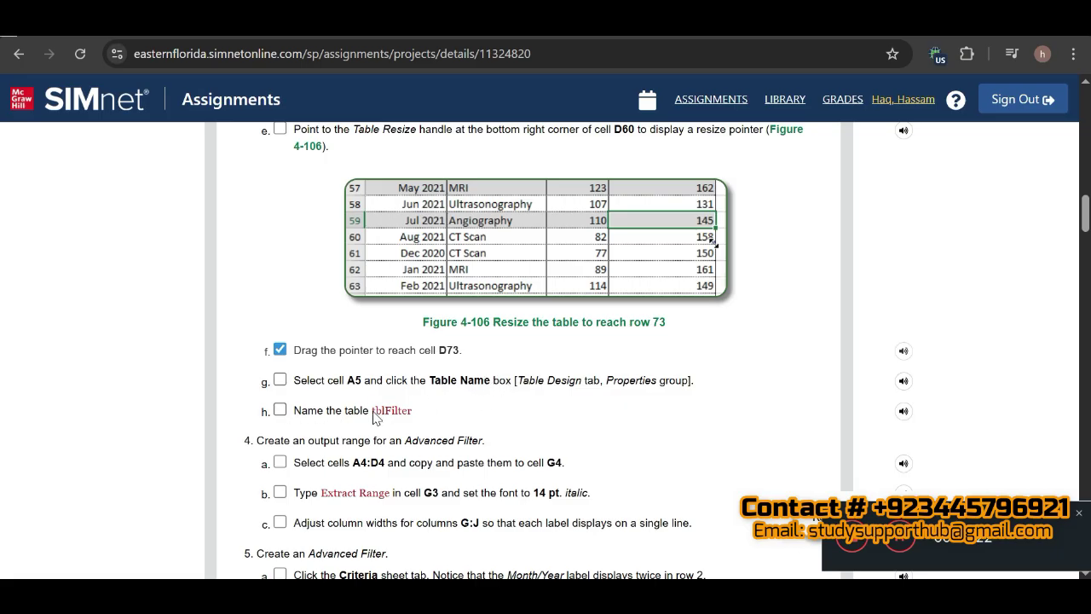
- Copy the table name from step 3h and name the Adv Filter table tblFilter in Excel
drag(374, 409, 413, 410)
key(alt+Tab)
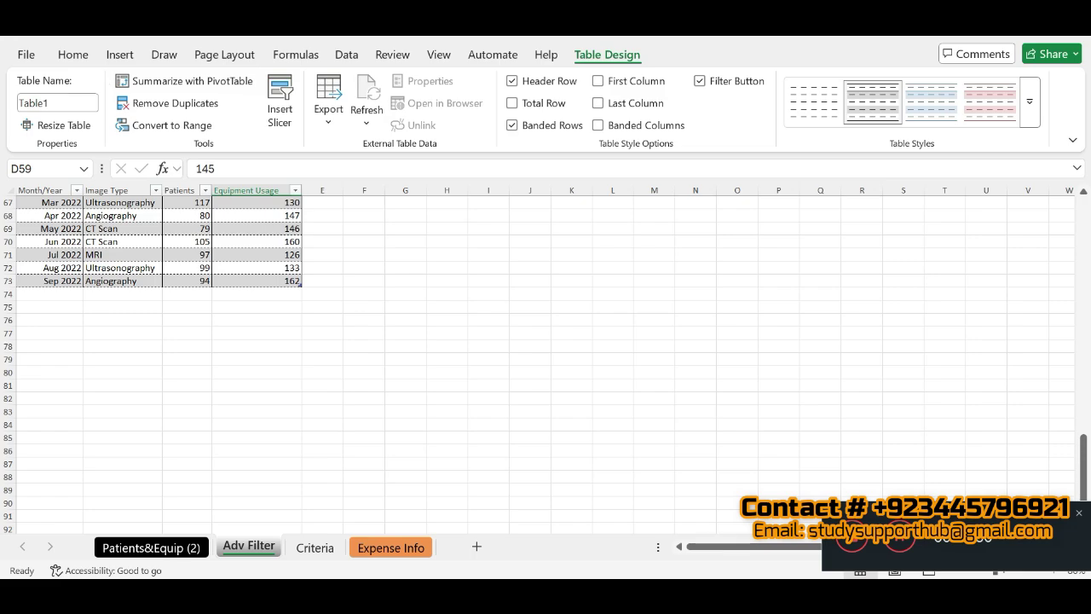
click(57, 102)
text(tblFilter)
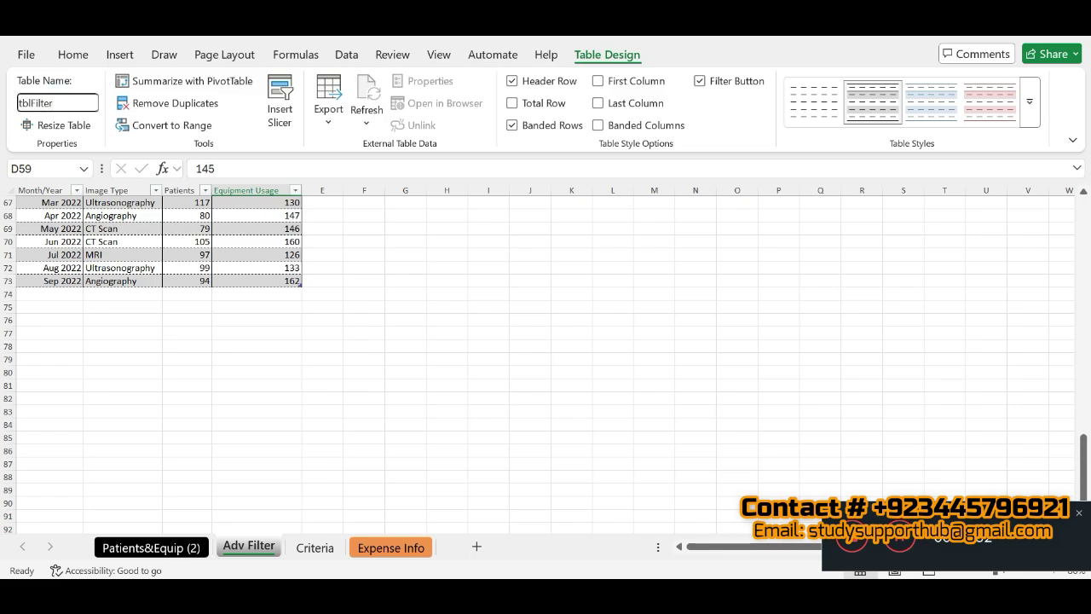
key(Return)
- Switch to the SIMnet instructions and check off steps 3g and 3h about naming the table
key(alt+Tab)
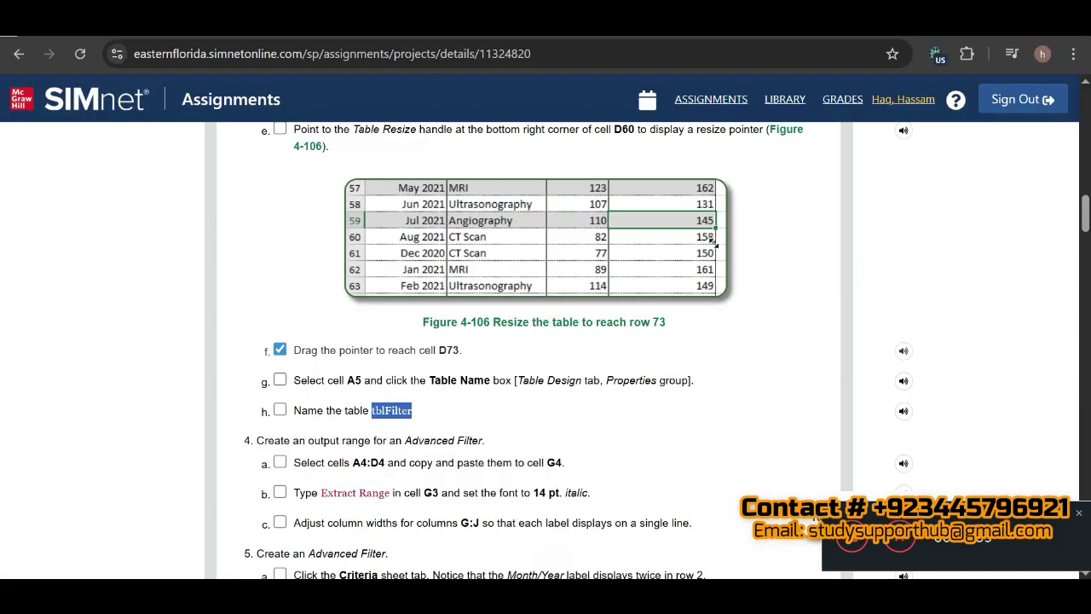
click(279, 409)
click(282, 374)
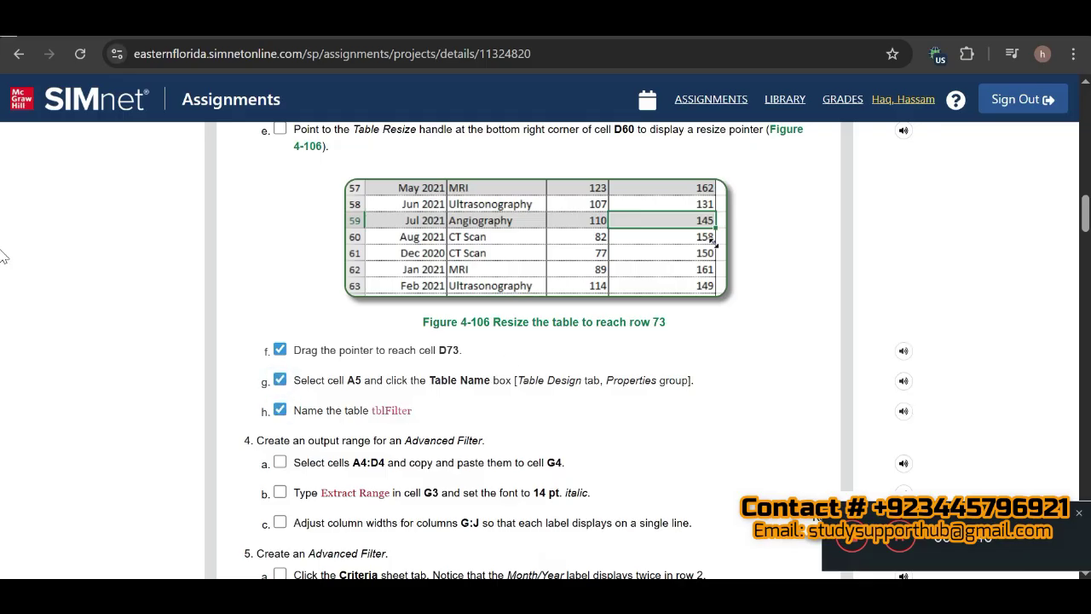
- Copy the range reference A4:D4 from step 4a of the instructions and check that step off
scroll(2, 213, down, 2)
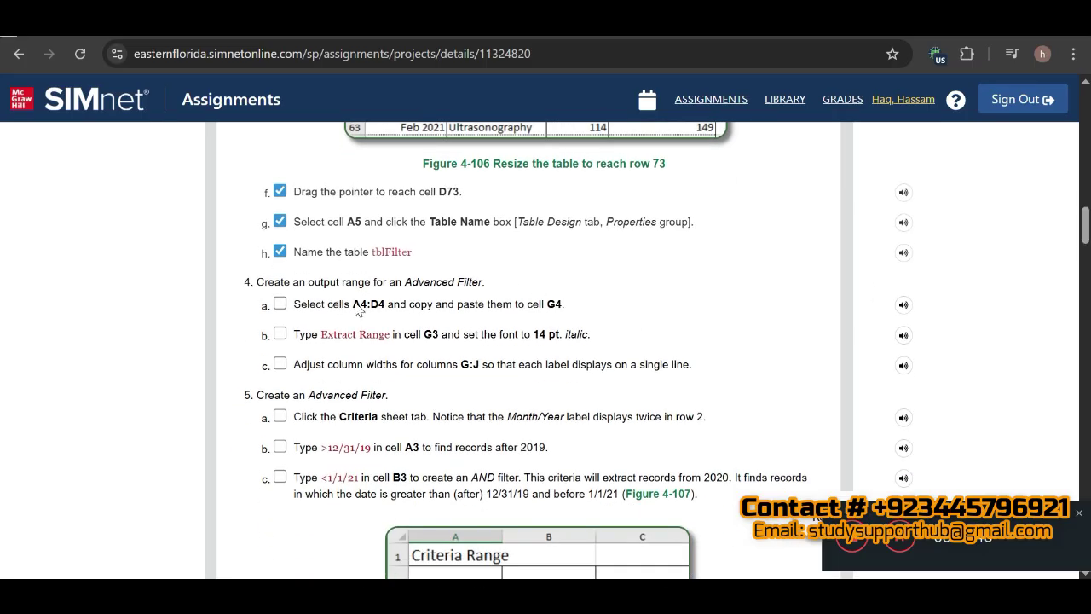
drag(353, 306, 384, 308)
key(ctrl+c)
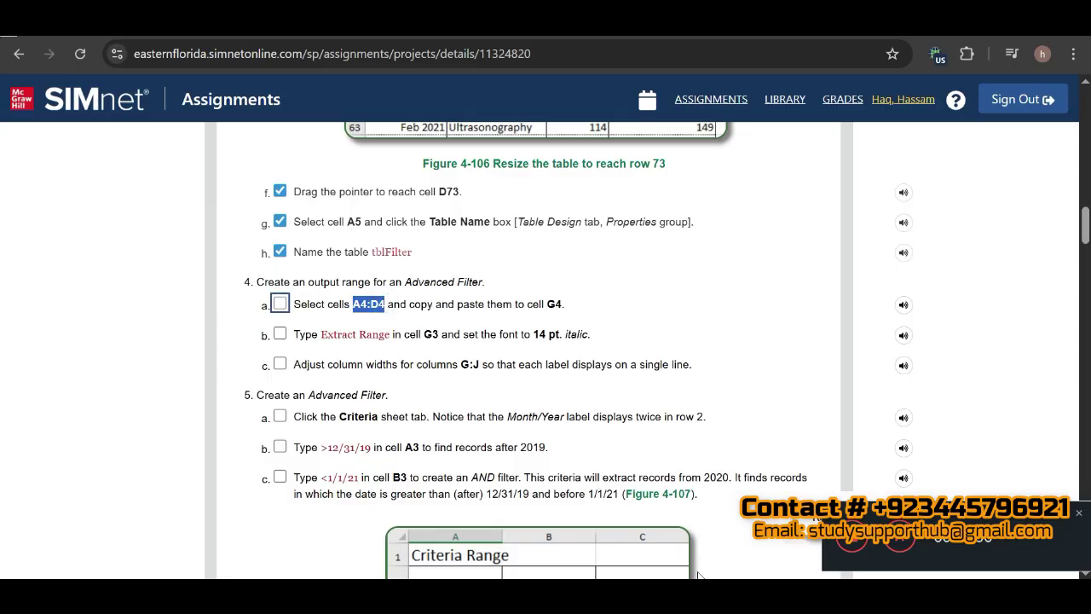
key(space)
- In Excel, copy the header cells A4:D4 on the Adv Filter sheet and paste them at cell G4
key(alt+Tab)
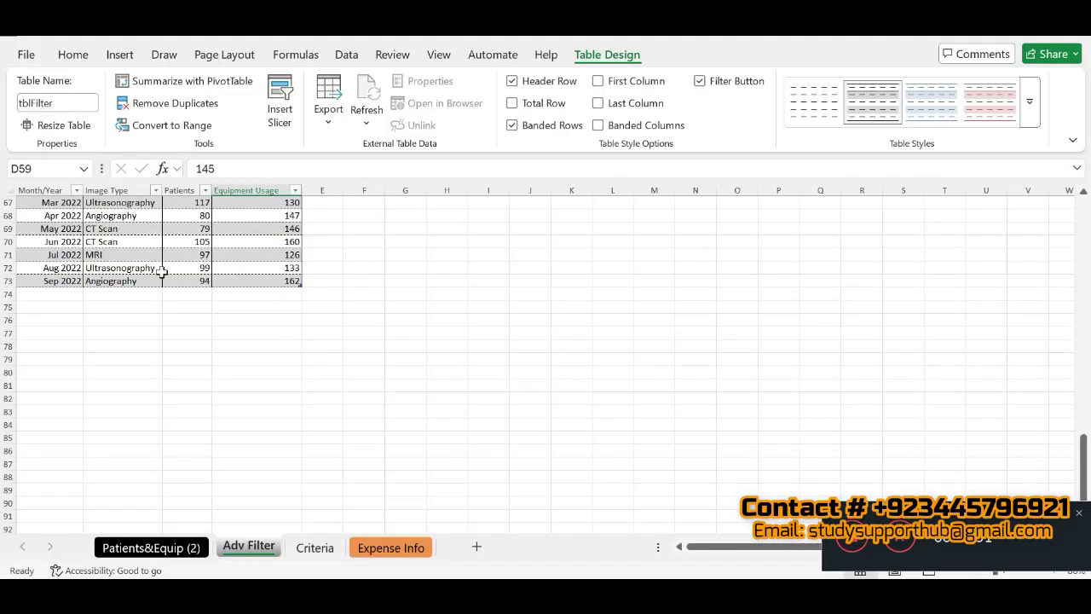
click(47, 167)
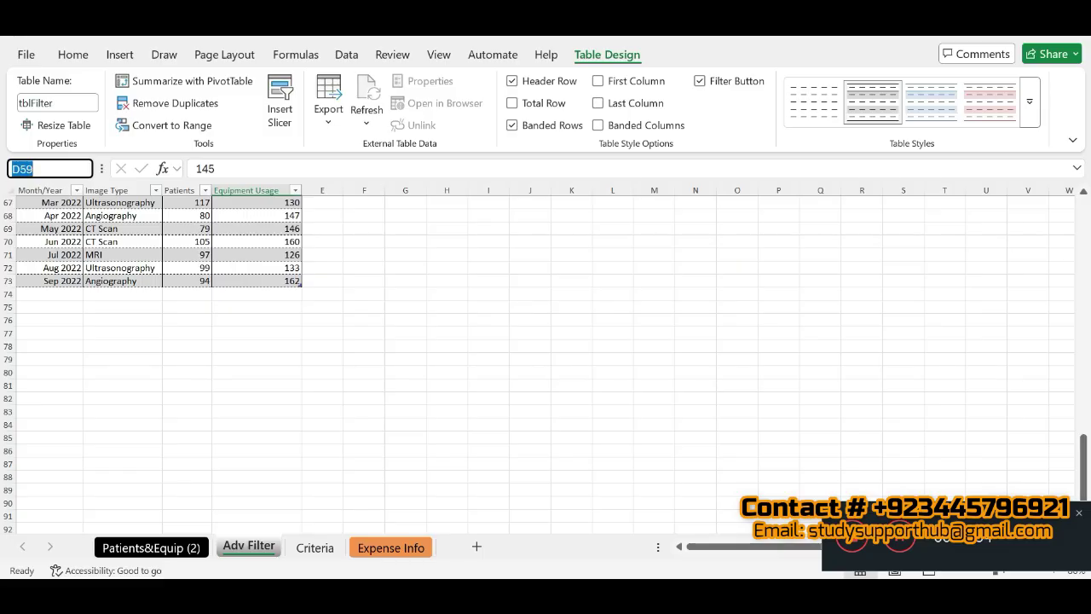
key(ctrl+v)
key(Return)
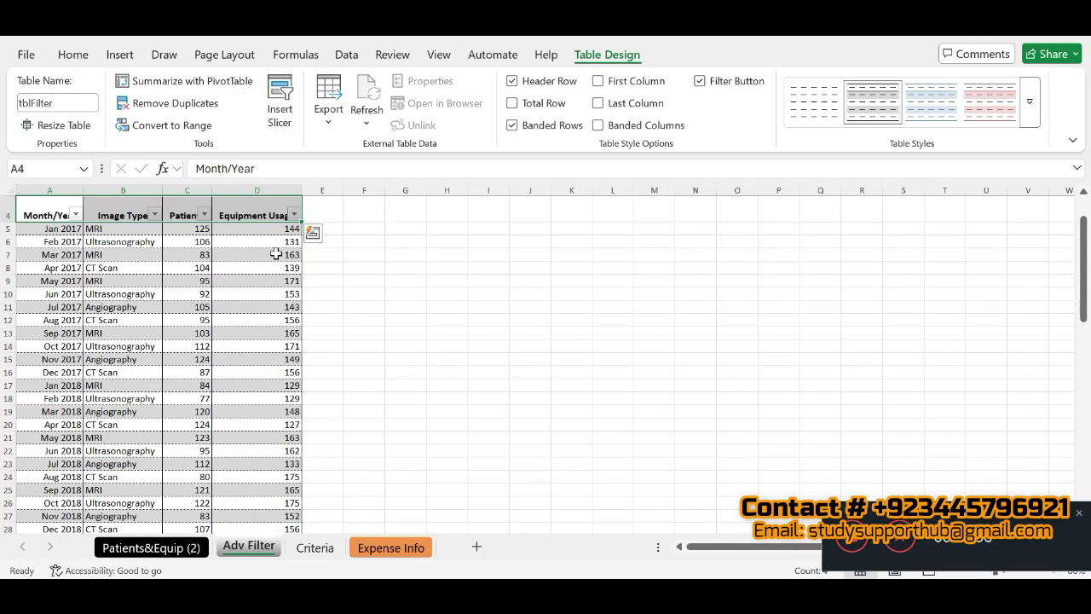
key(ctrl+c)
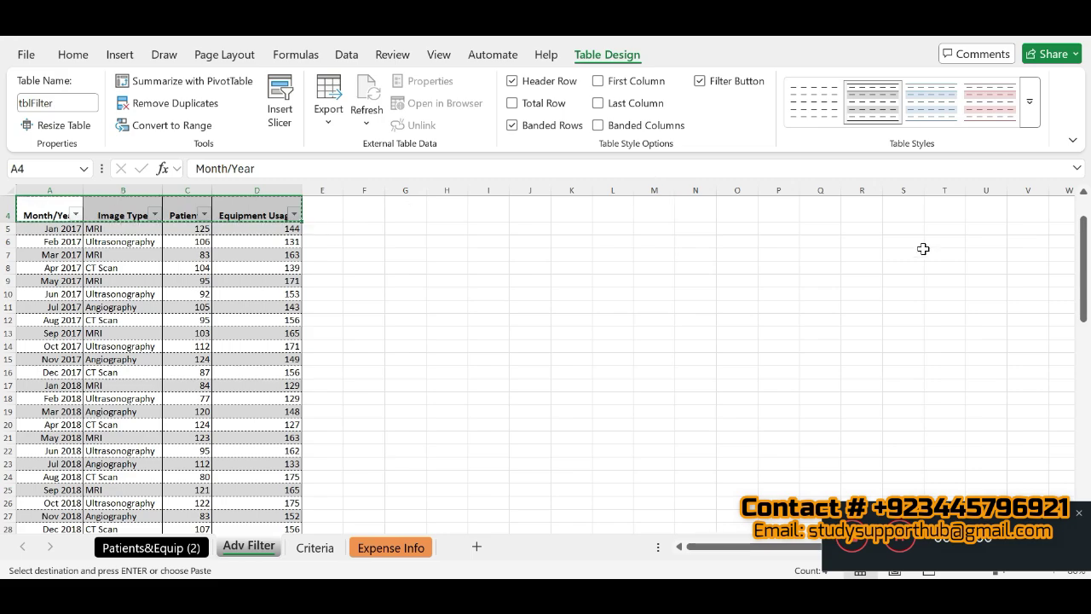
drag(1085, 273, 1085, 260)
key(alt+Tab)
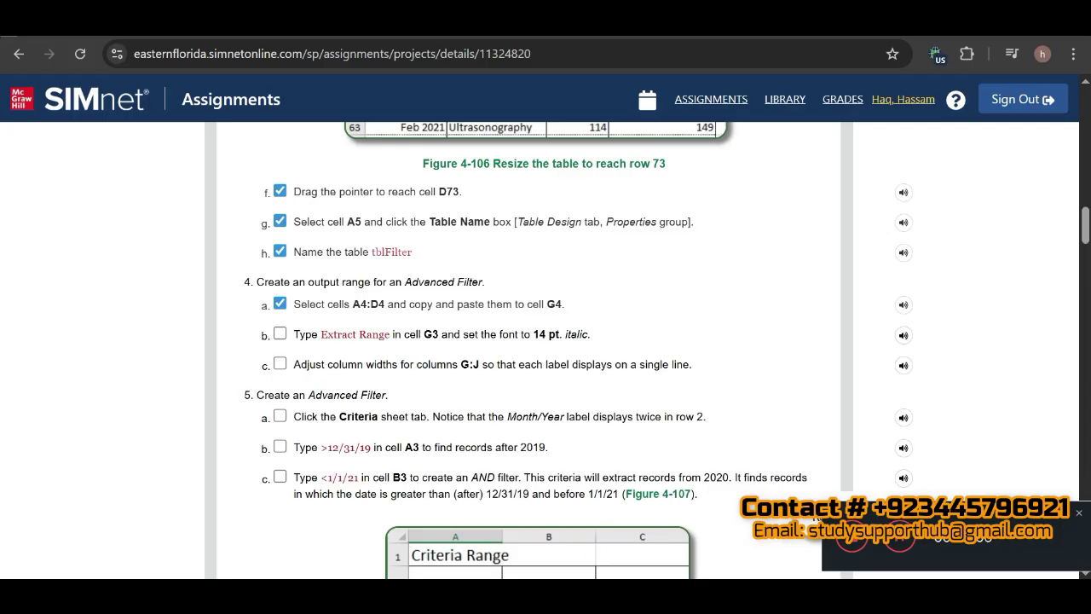
key(alt+Tab)
click(407, 242)
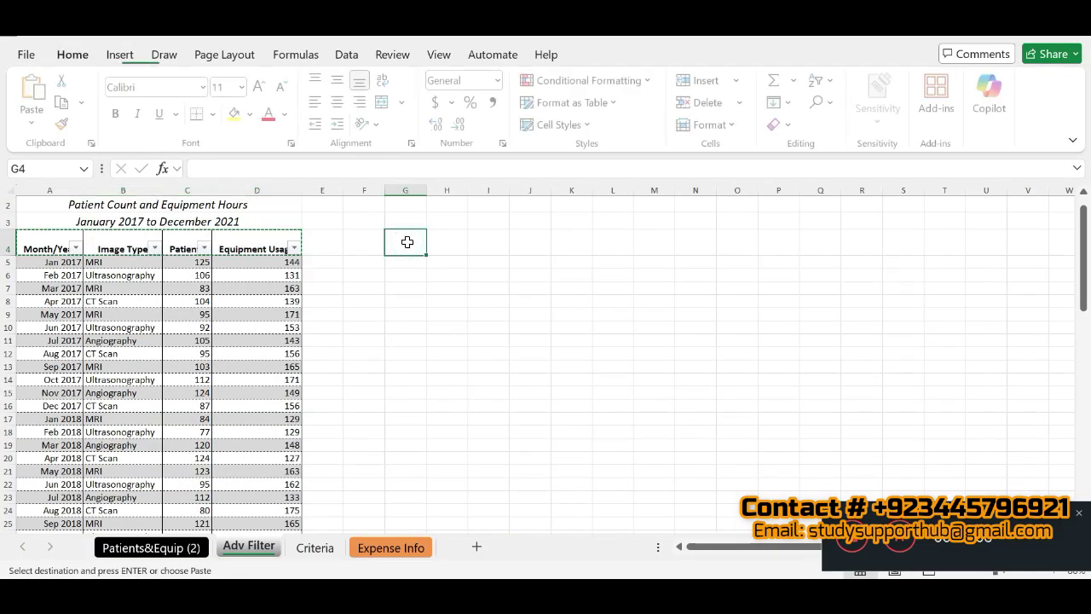
key(ctrl+v)
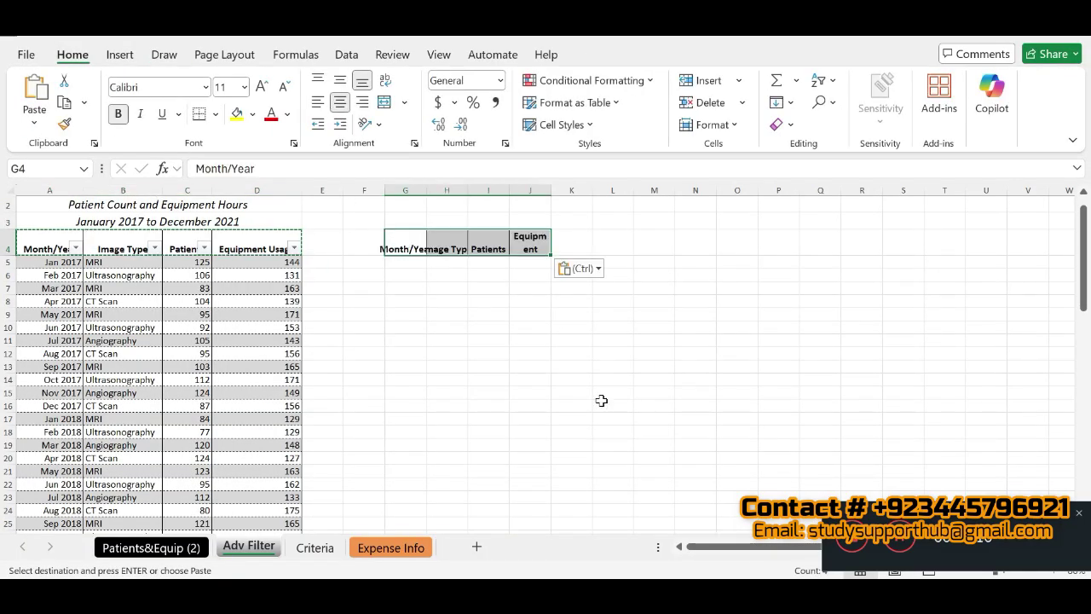
- Copy the text Extract Range from step 4b of the SIMnet instructions and paste it into cell G3 in Excel
key(alt+Tab)
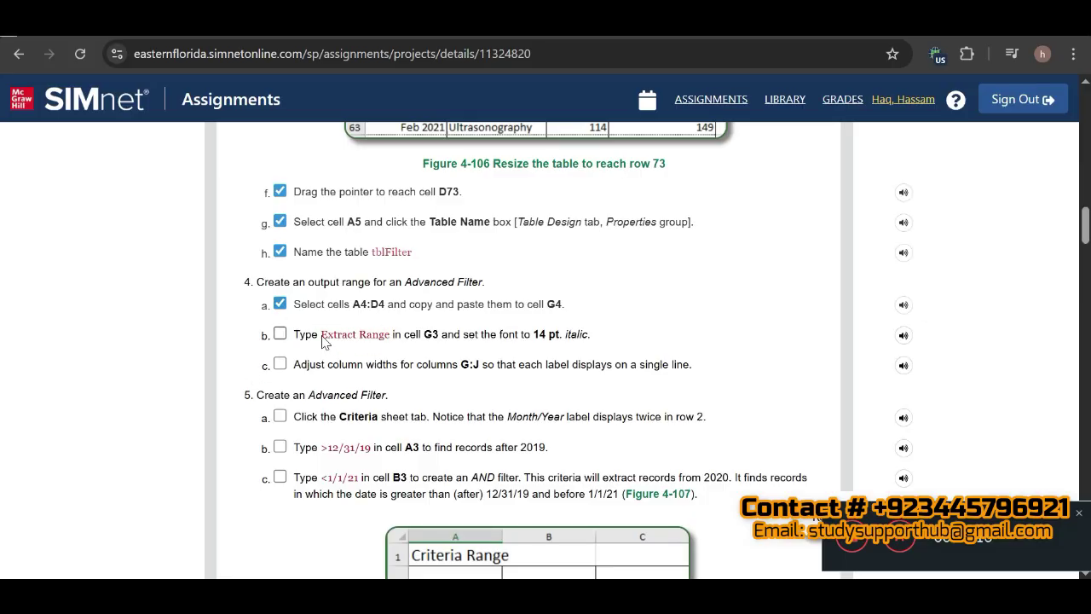
drag(322, 338, 391, 341)
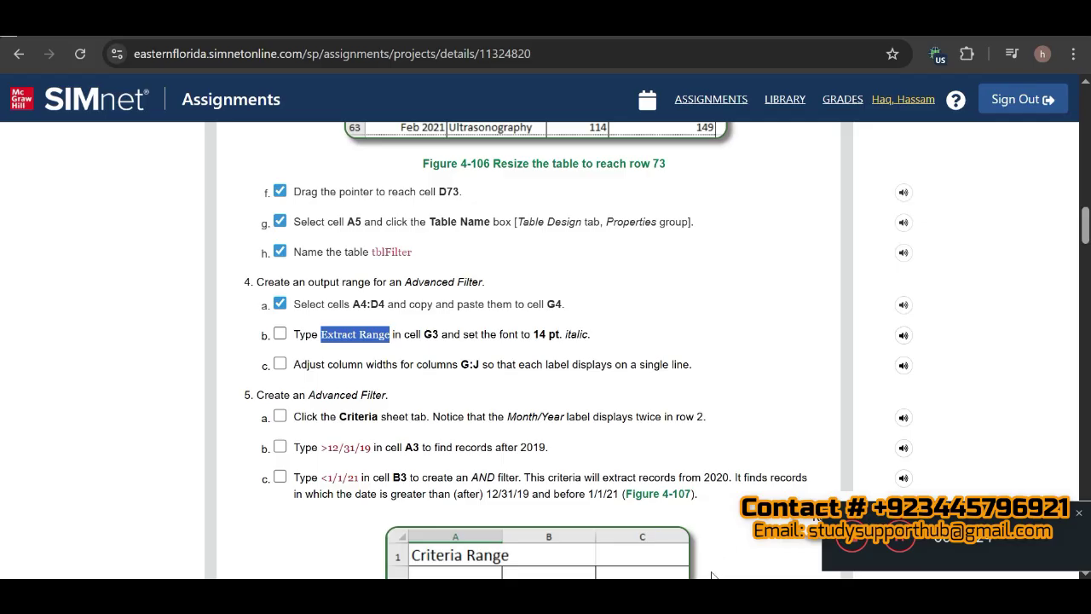
key(alt+Tab)
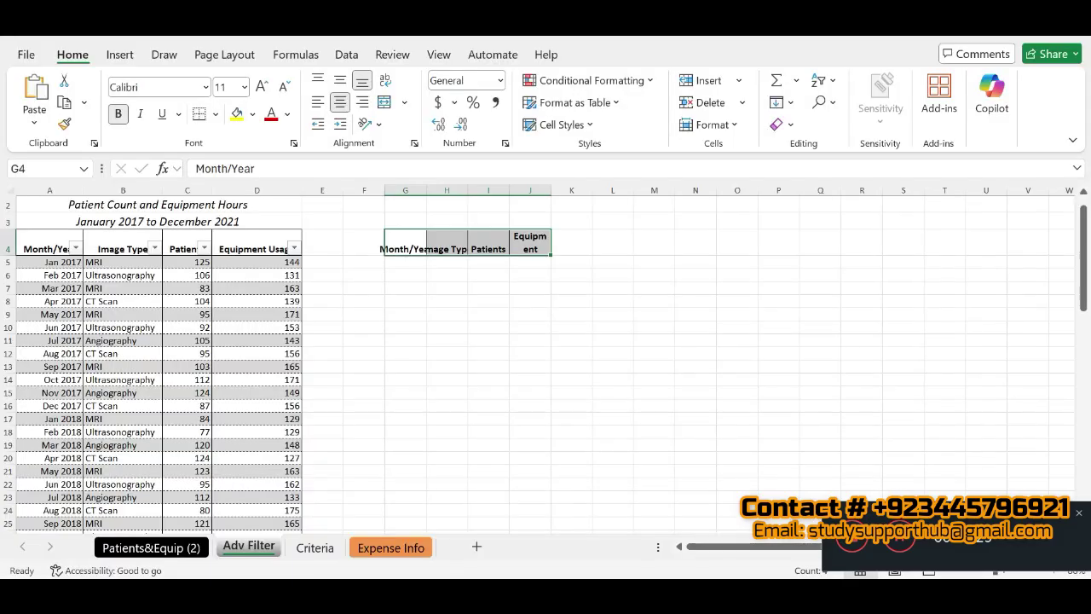
click(405, 222)
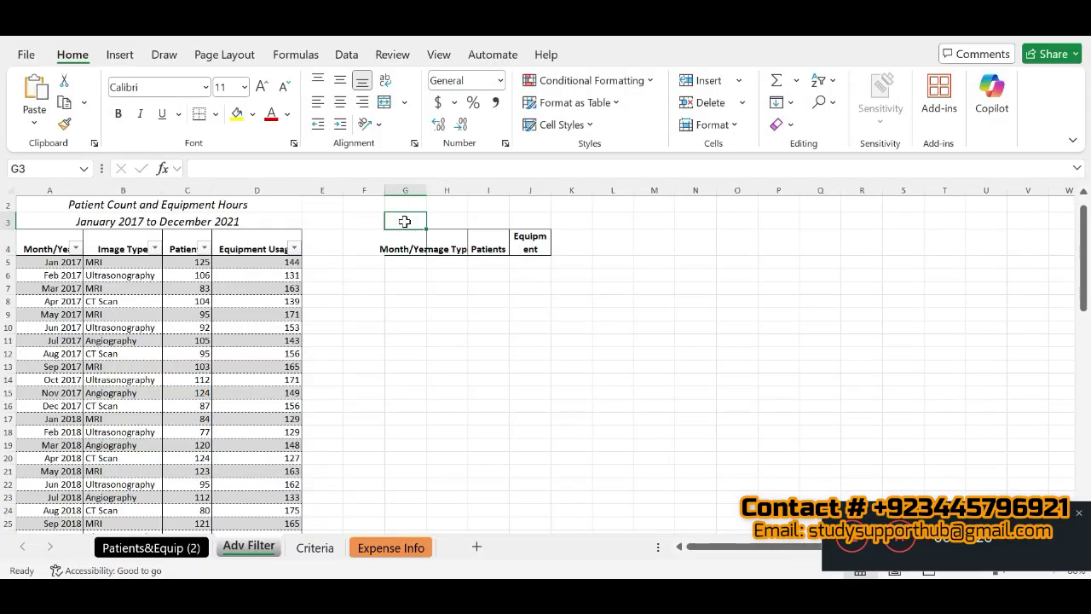
key(ctrl+v)
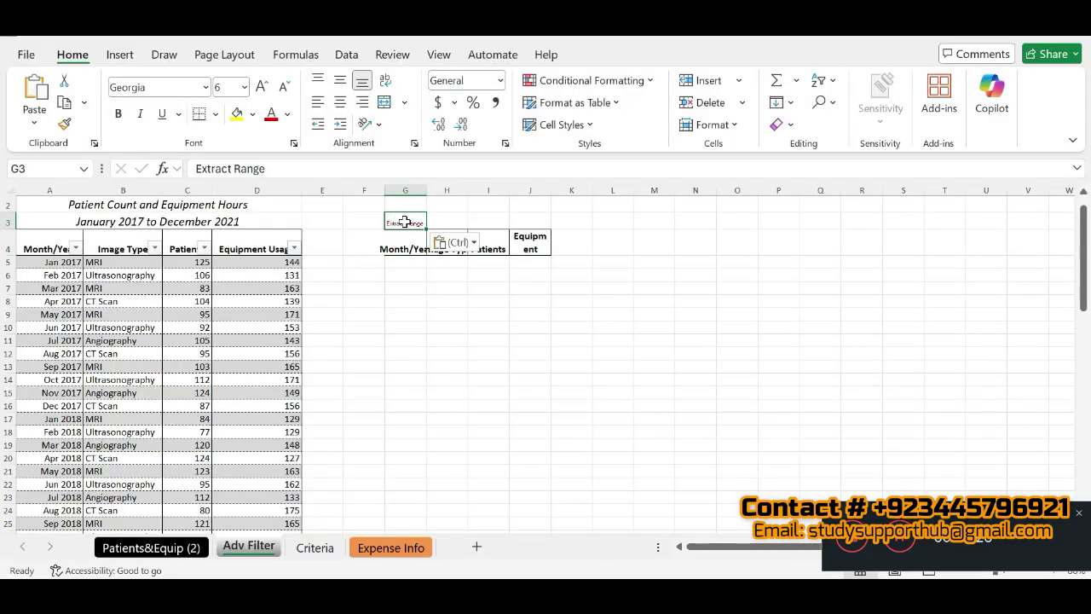
- Format the text in cell G3 as 14 pt italic, and check off step 4b in the SIMnet instructions
click(244, 88)
click(235, 213)
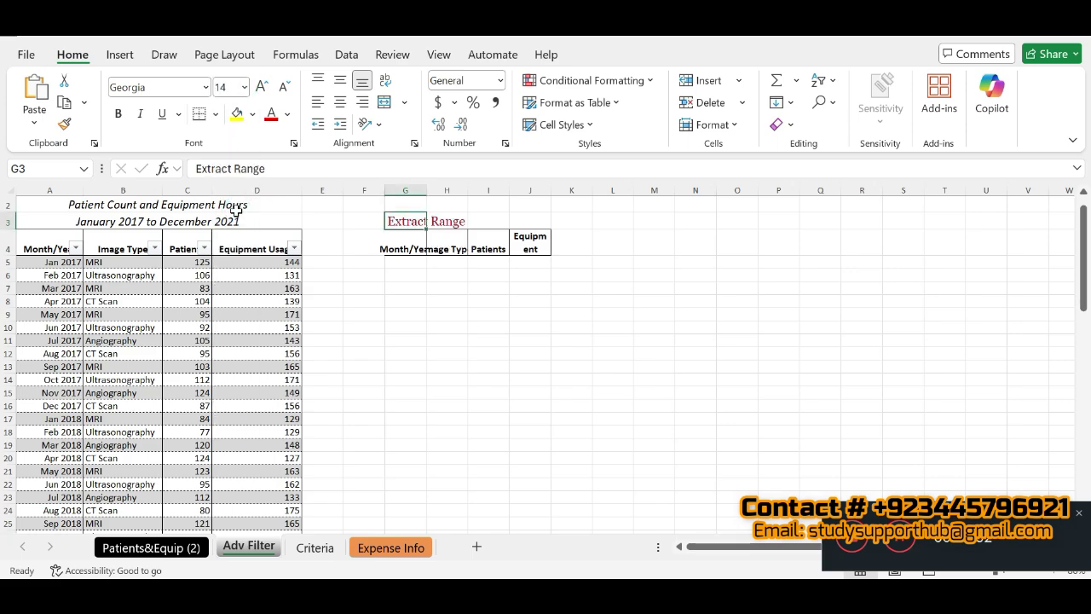
click(141, 115)
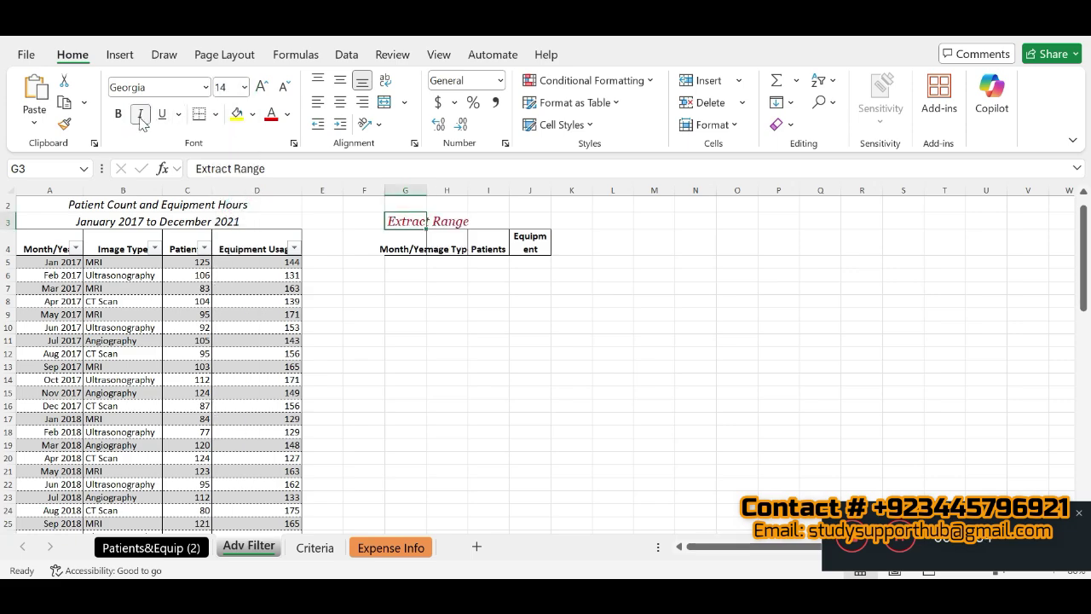
key(alt+Tab)
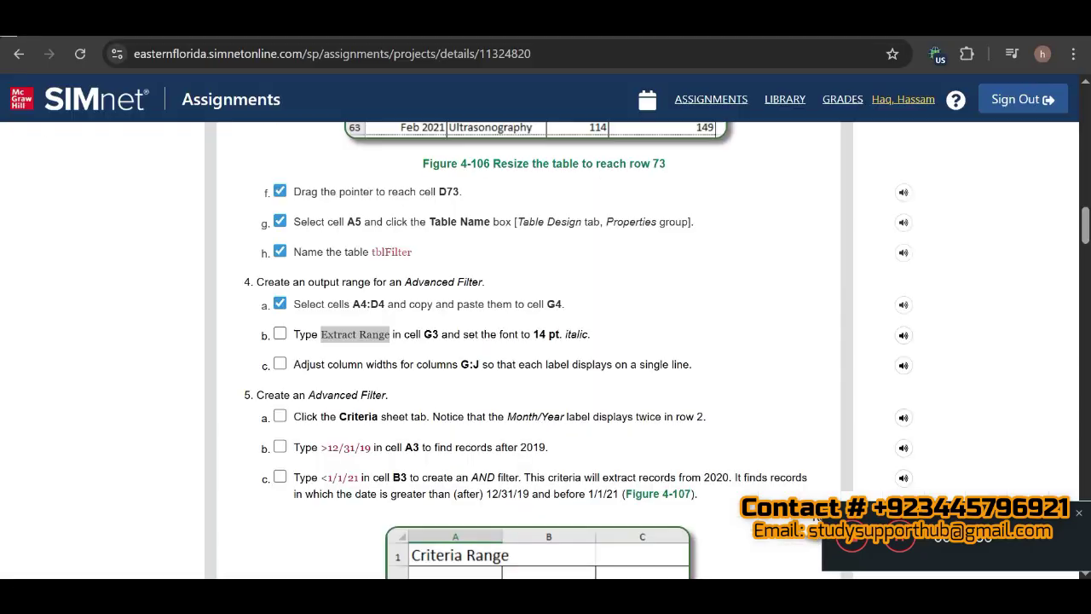
click(280, 335)
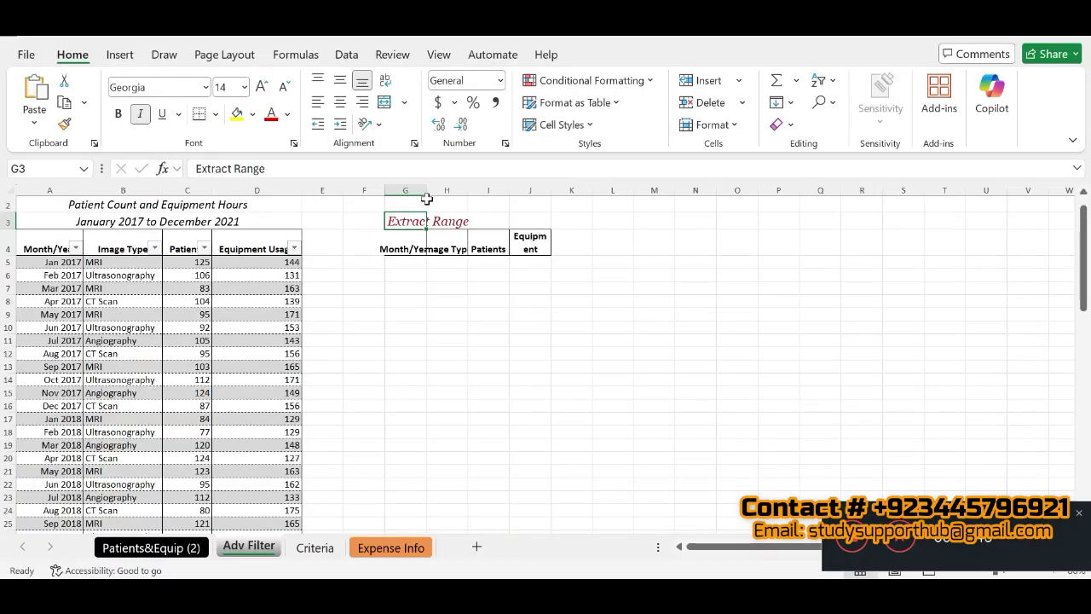
- In Excel, autofit columns G, H and I and widen column J so no word in the pasted header labels is cut off
double_click(426, 190)
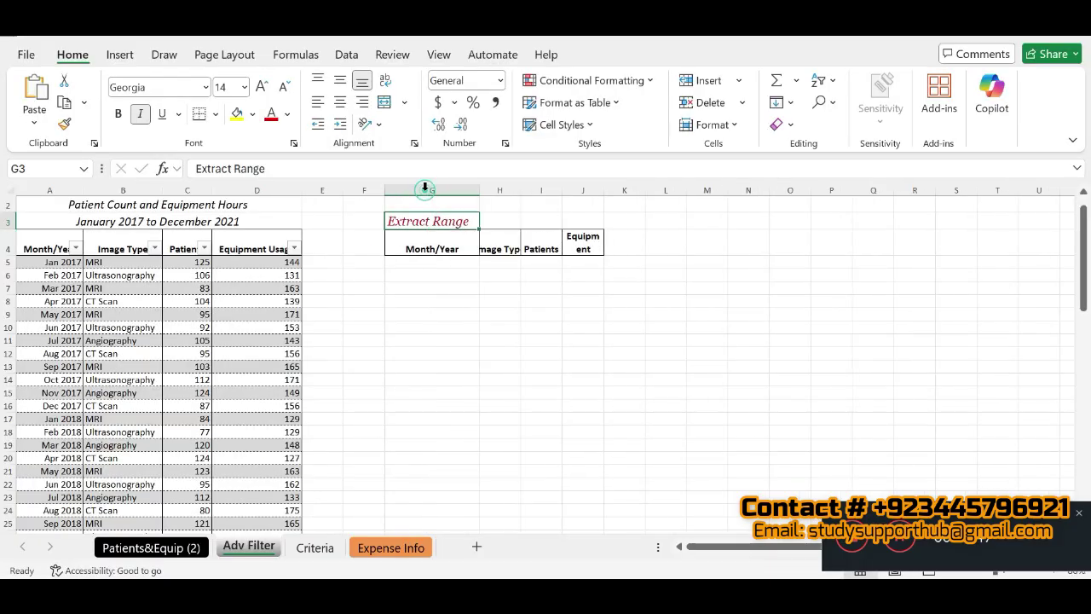
double_click(521, 191)
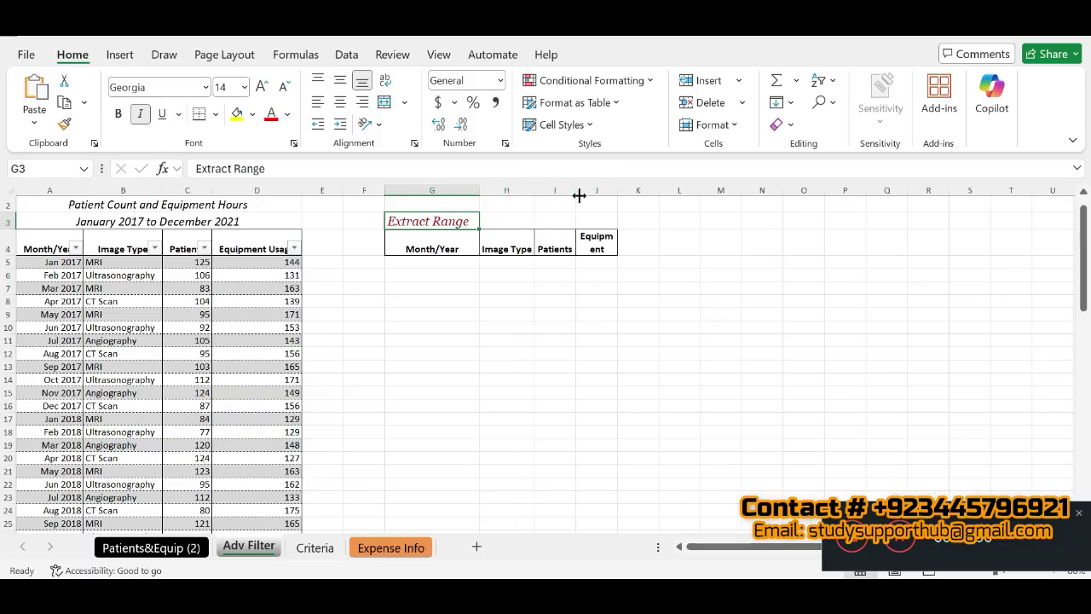
double_click(577, 191)
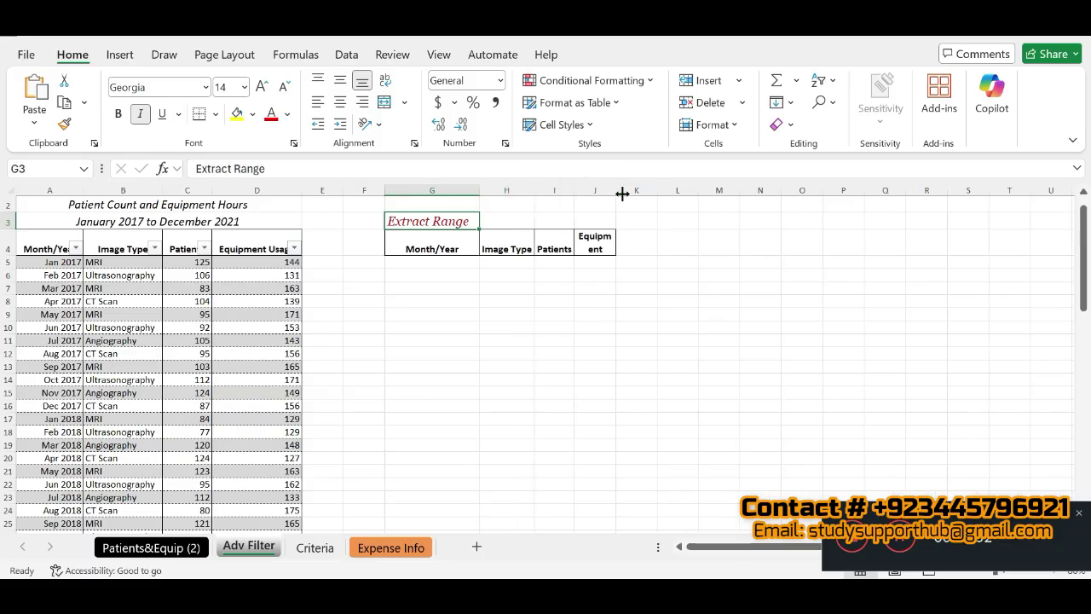
drag(613, 191, 626, 190)
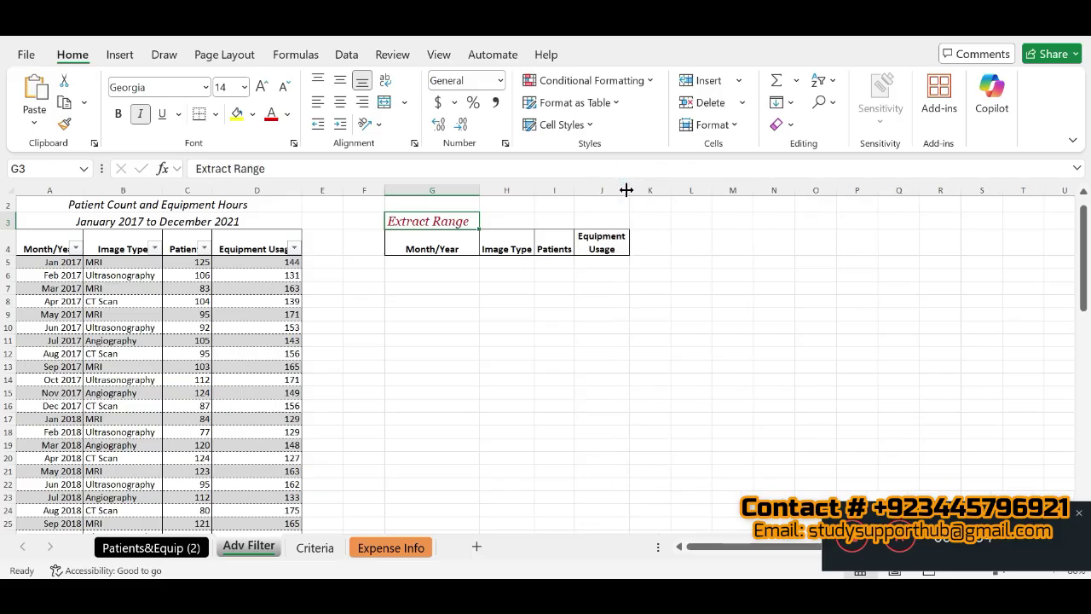
- Check off steps 4c and 5a in the SIMnet instructions, and open the Criteria sheet in Excel
click(528, 576)
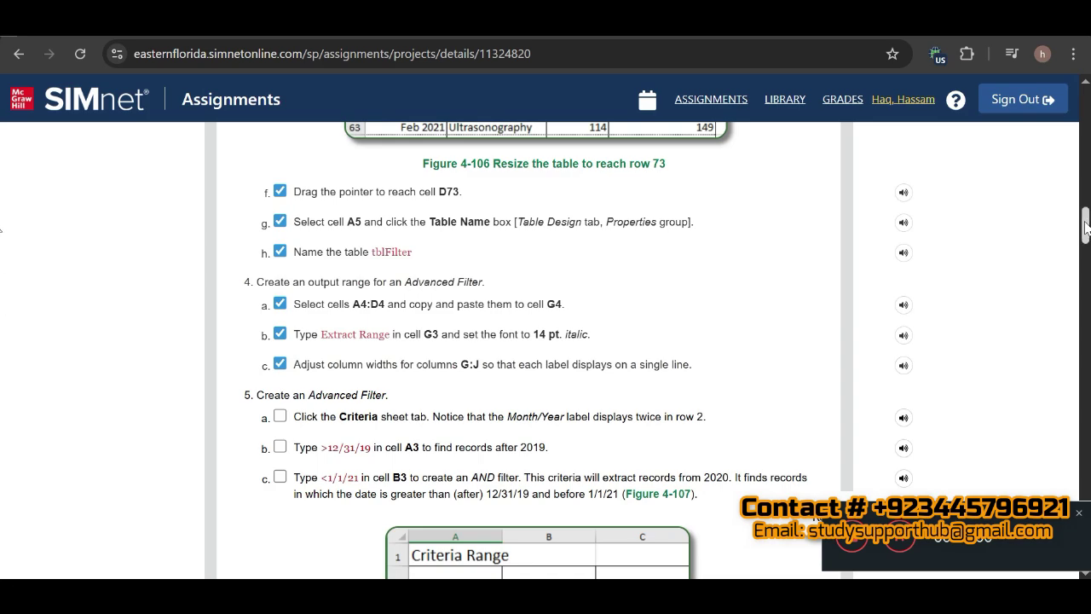
scroll(1085, 226, down, 2)
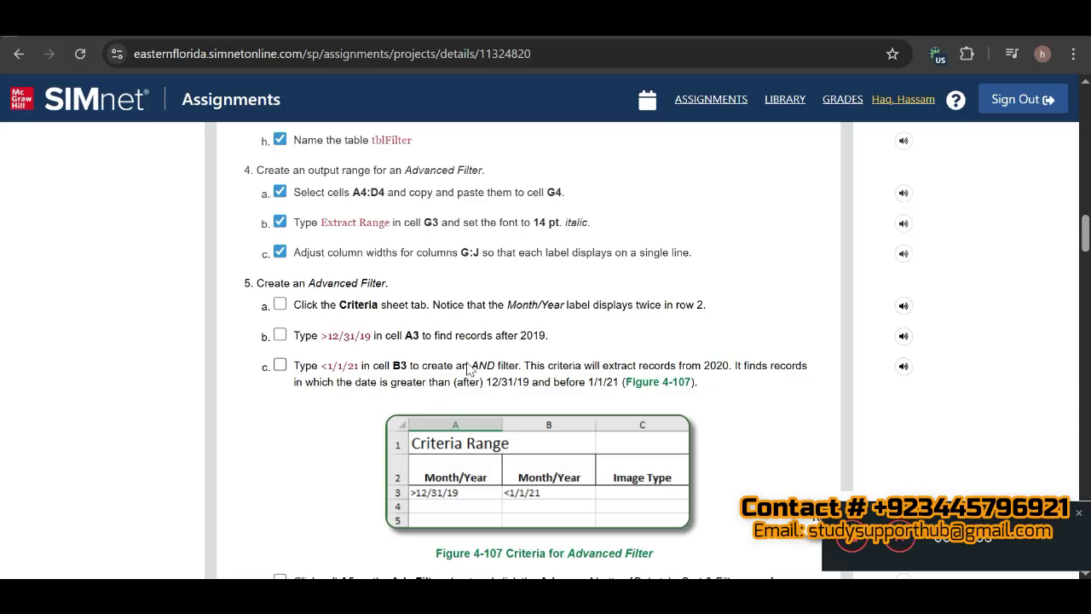
click(280, 305)
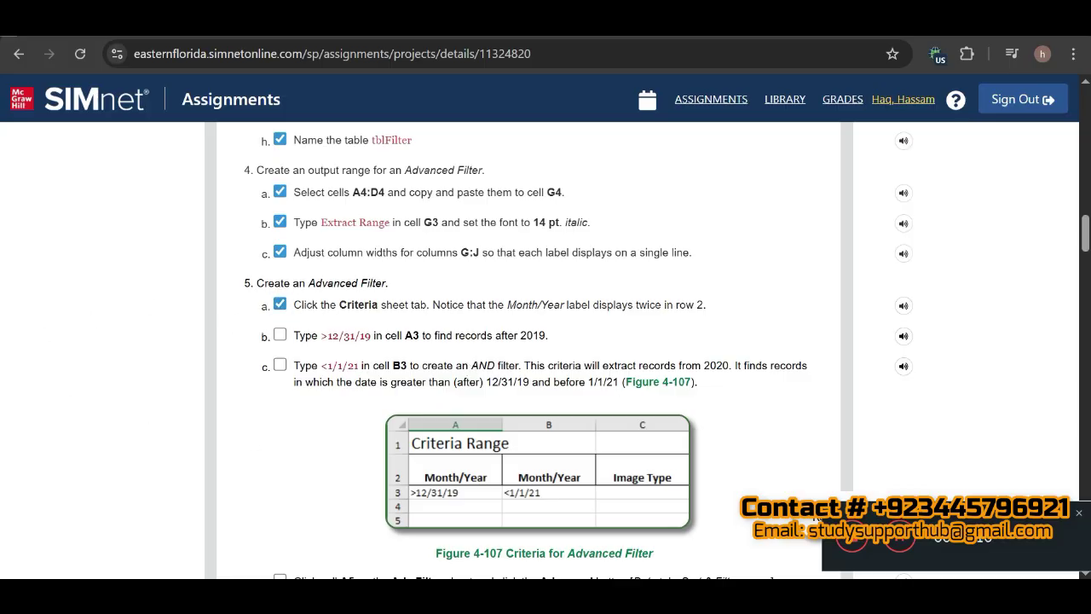
key(alt+Tab)
click(317, 548)
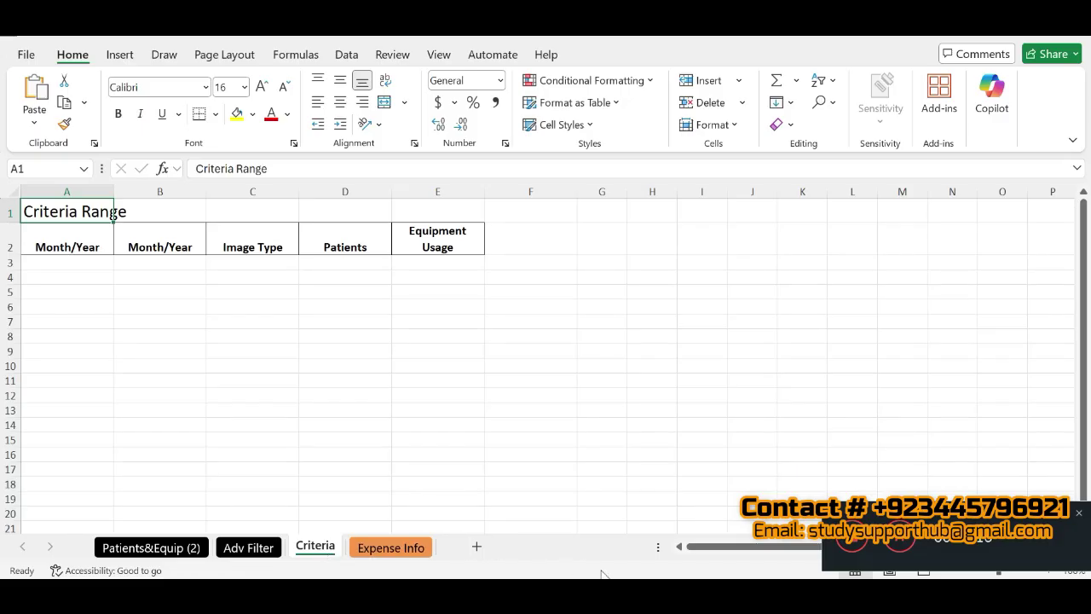
- Check off step 5b in the SIMnet instructions, copy its criterion >12/31/19 and paste it into cell A3 of the Criteria sheet in Excel
mouse_move(533, 597)
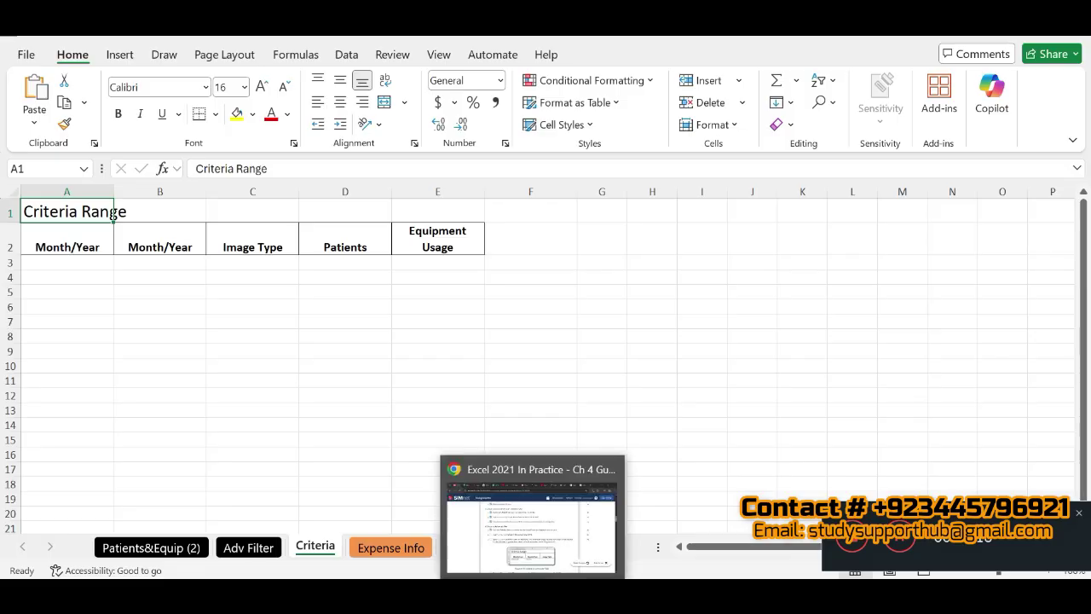
click(532, 520)
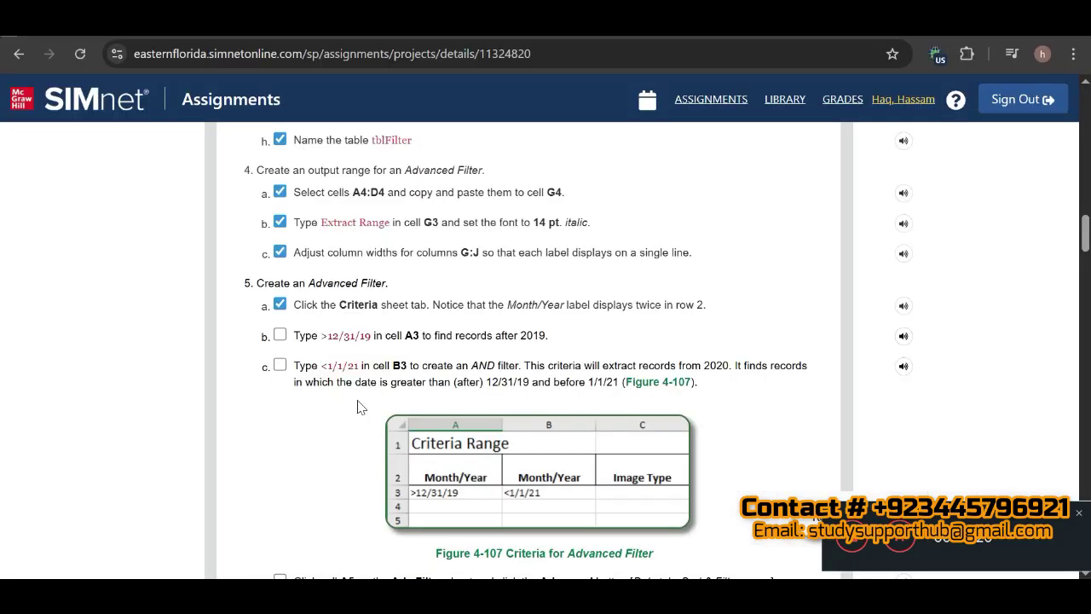
click(281, 334)
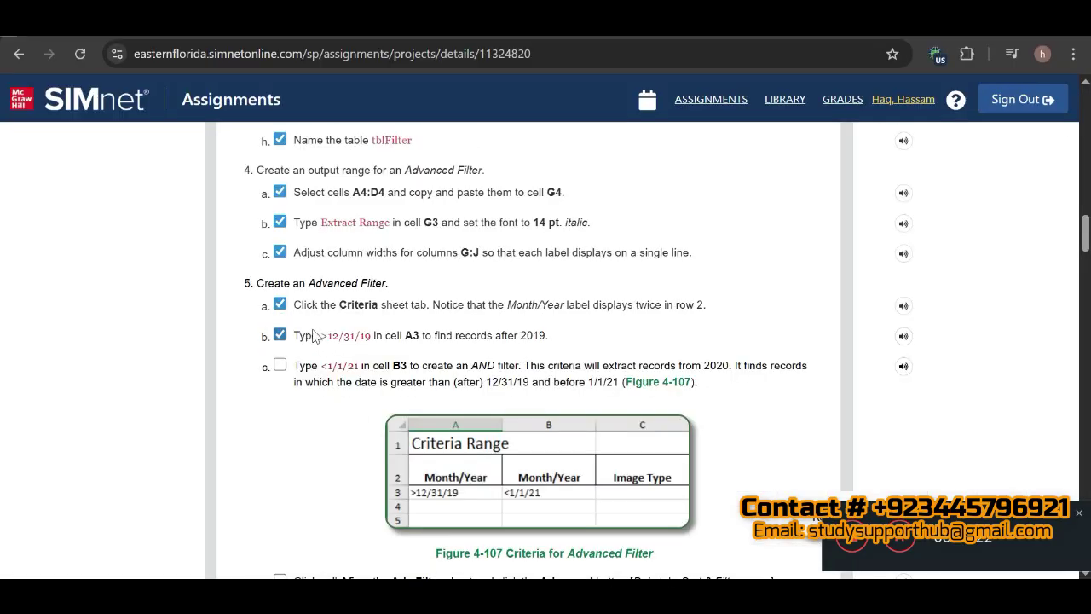
drag(321, 336, 372, 339)
key(ctrl+c)
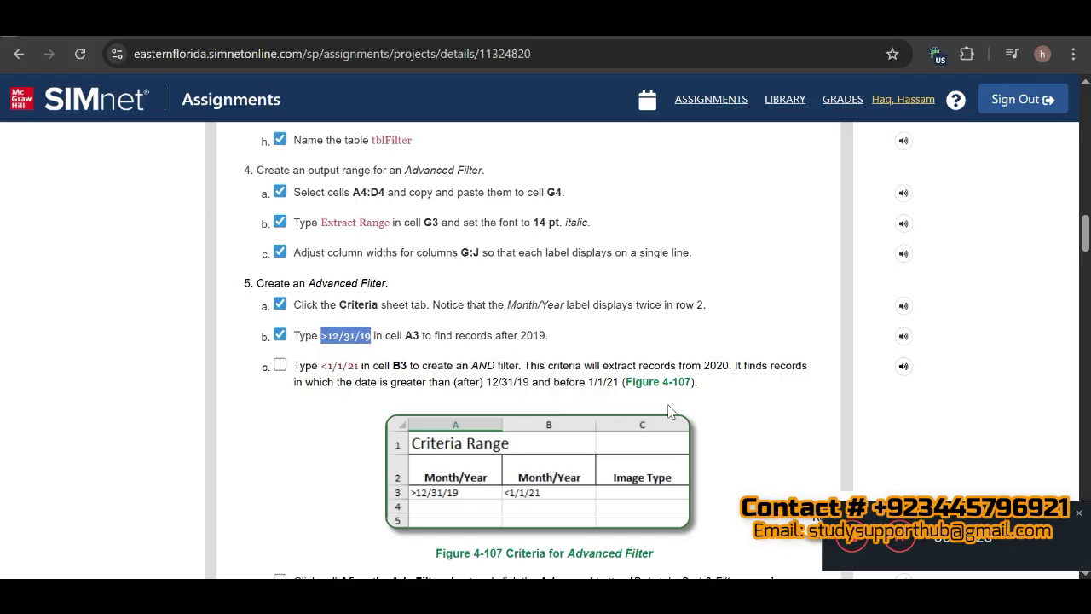
key(alt+Tab)
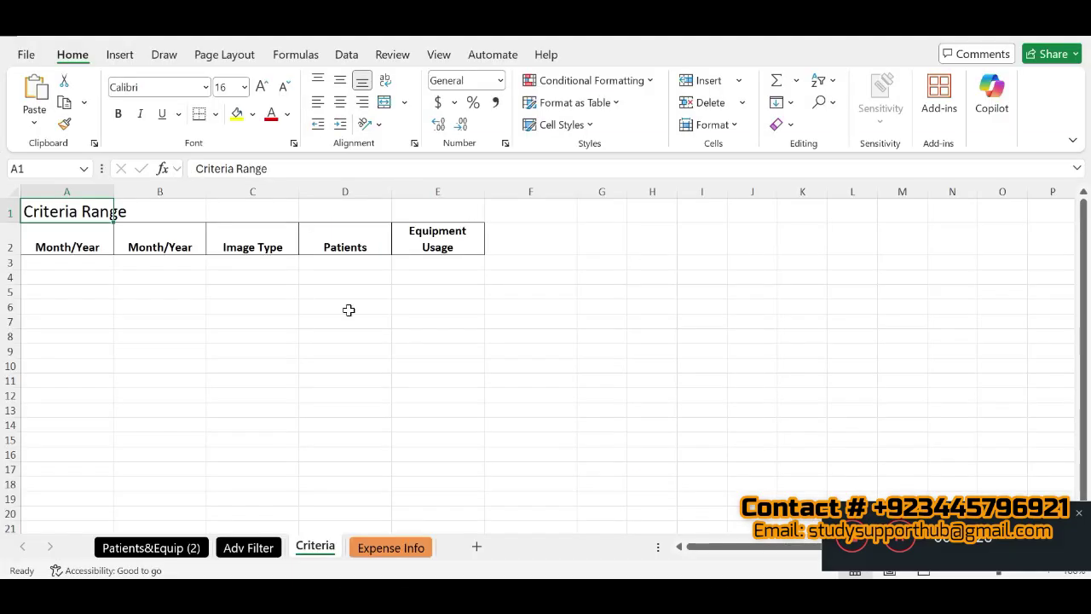
click(77, 265)
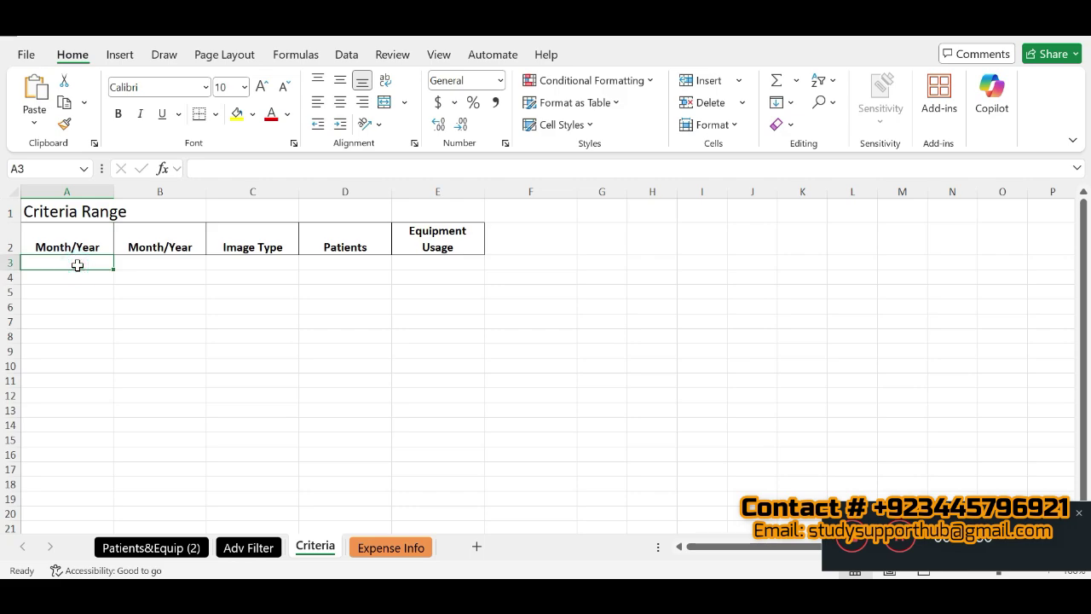
key(ctrl+v)
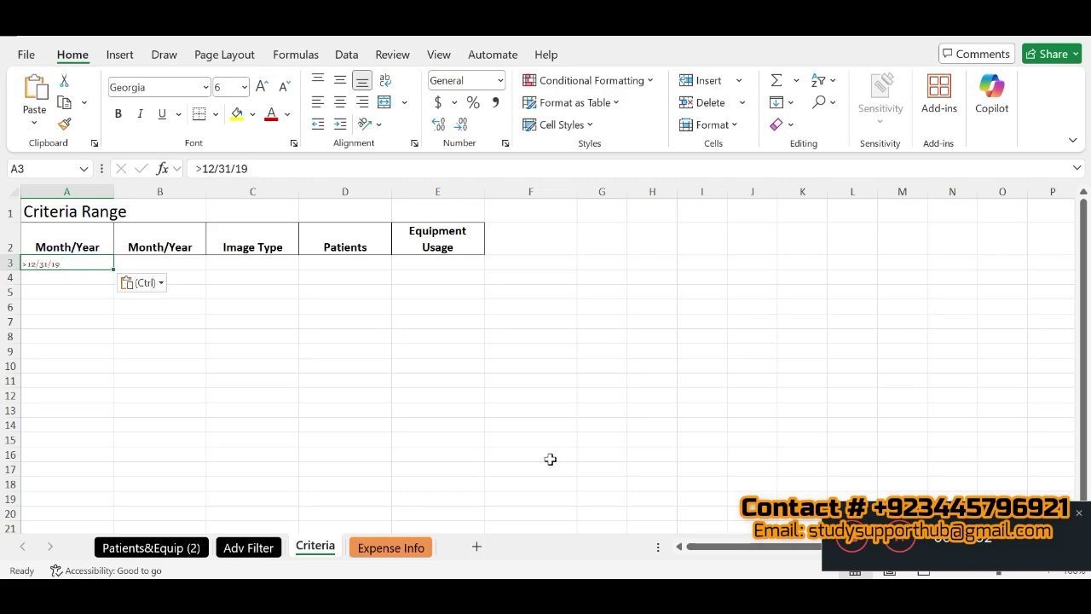
- Copy the criterion <1/1/21 from step 5c of the SIMnet instructions and paste it into cell B3 of the Criteria sheet in Excel
key(alt+Tab)
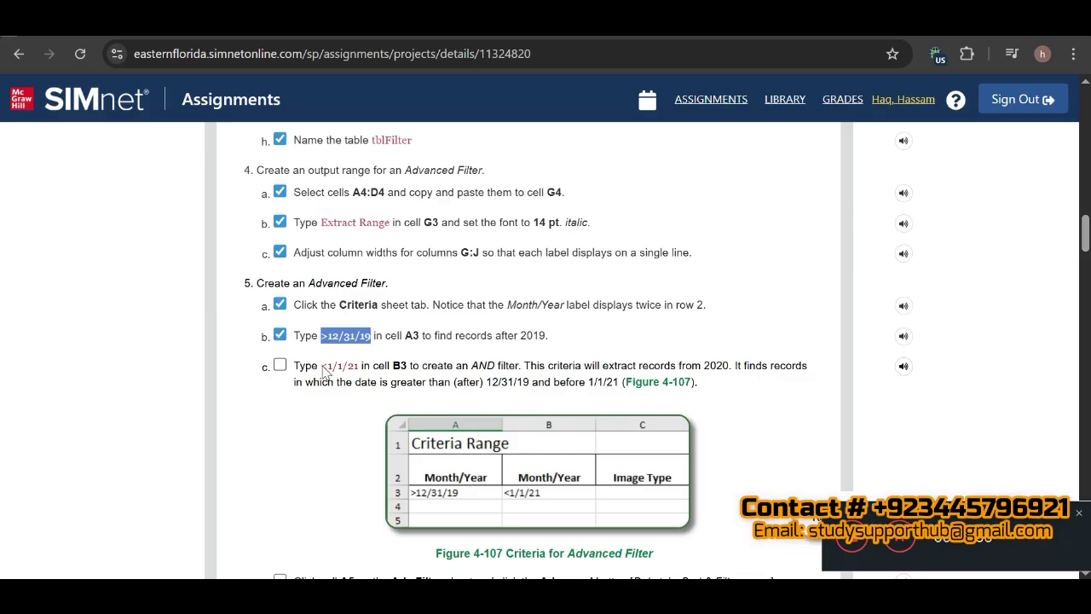
drag(322, 367, 359, 372)
key(ctrl+c)
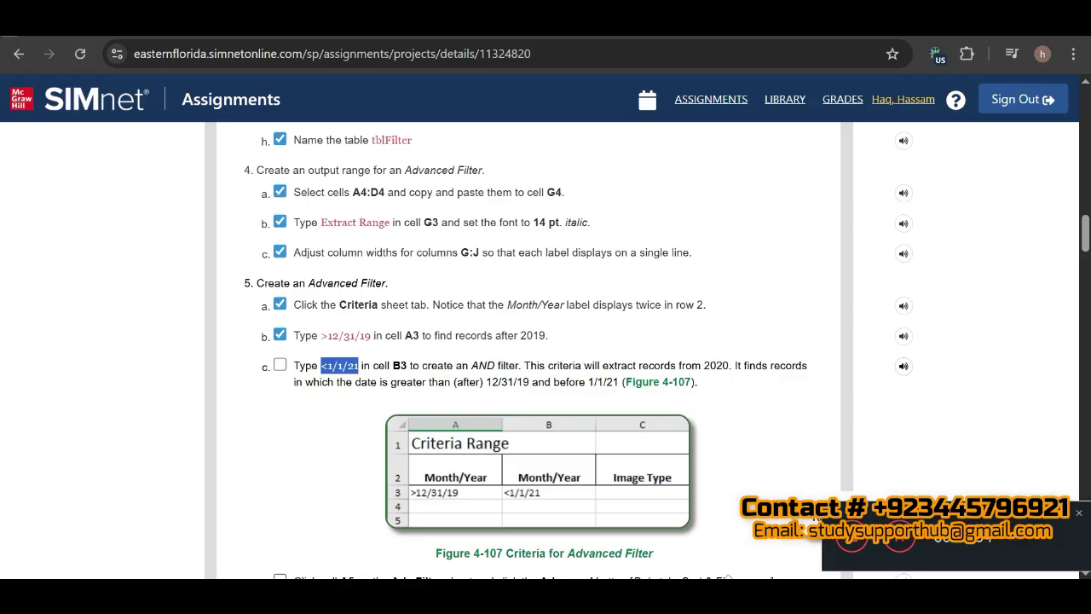
key(alt+Tab)
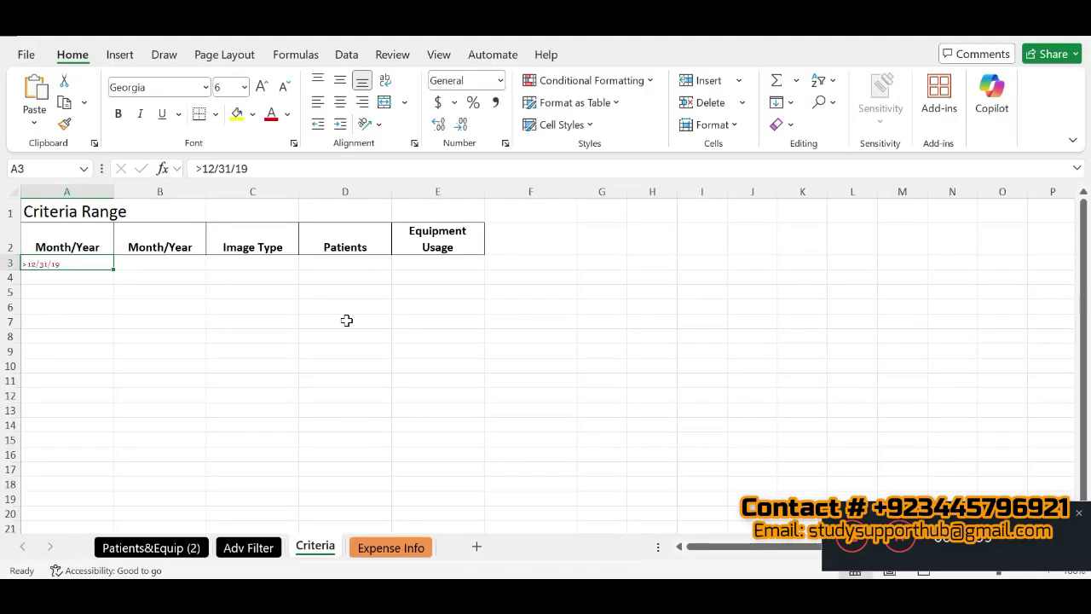
click(173, 261)
key(ctrl+v)
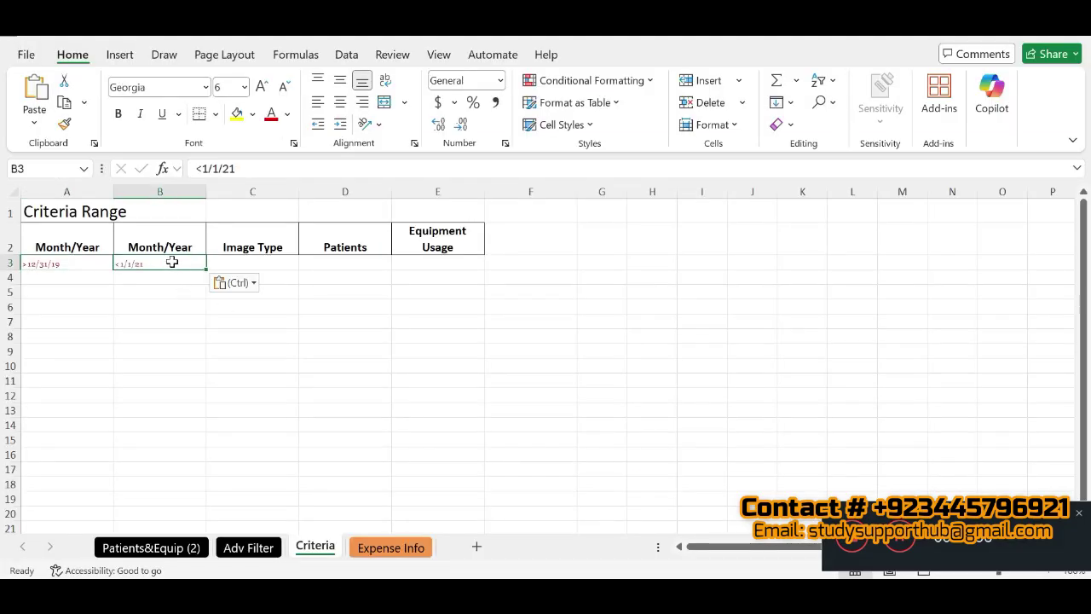
key(Return)
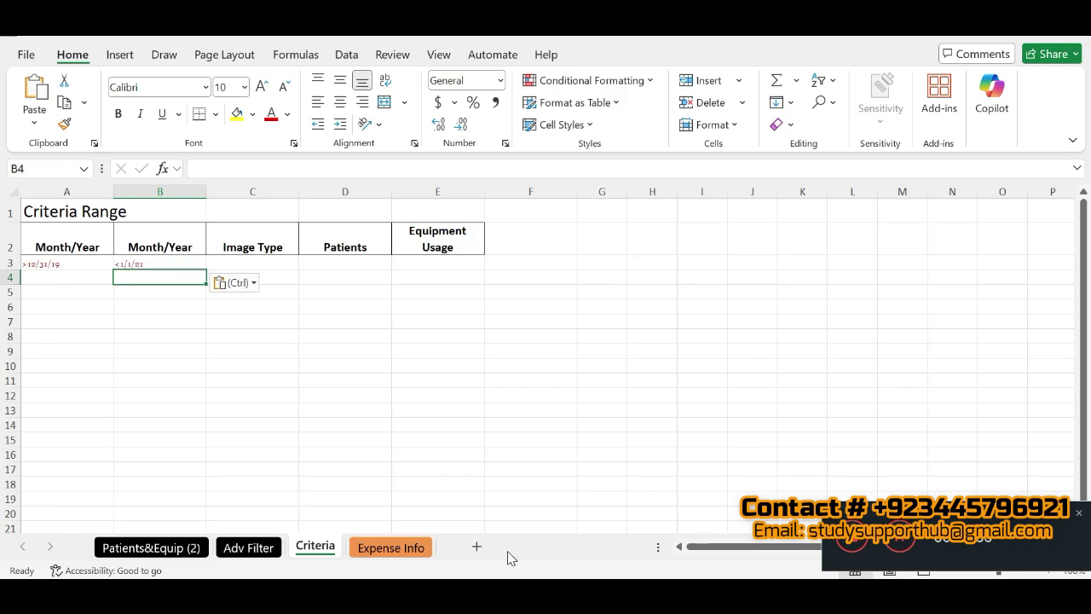
- Review steps 5d to 5i in SIMnet, then in Excel start an Advanced Filter from cell A5 of the Adv Filter sheet, copying to another location
key(alt+Tab)
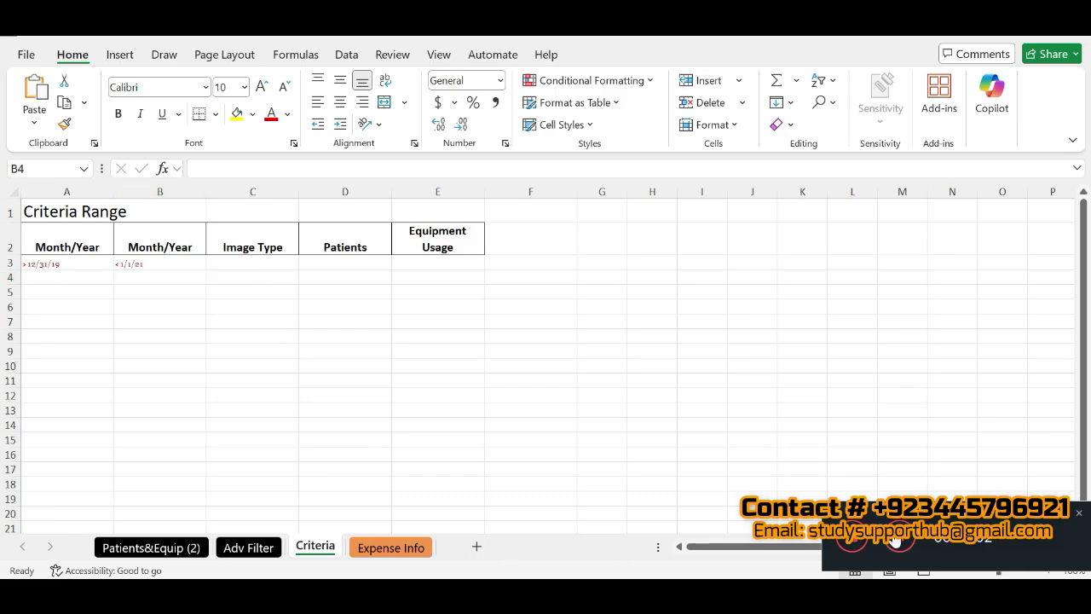
scroll(2, 238, down, 5)
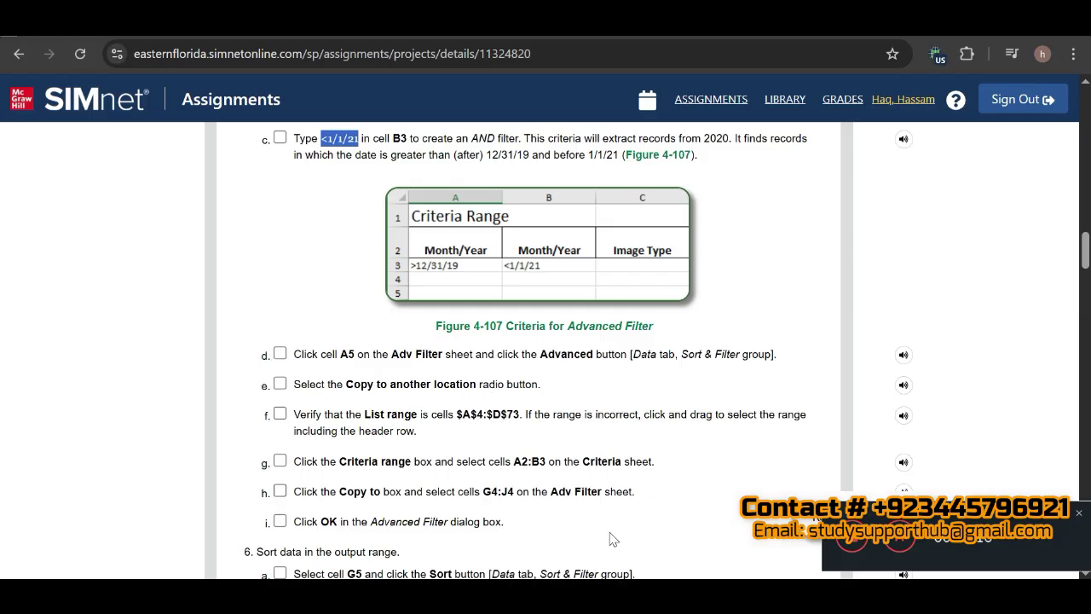
click(716, 537)
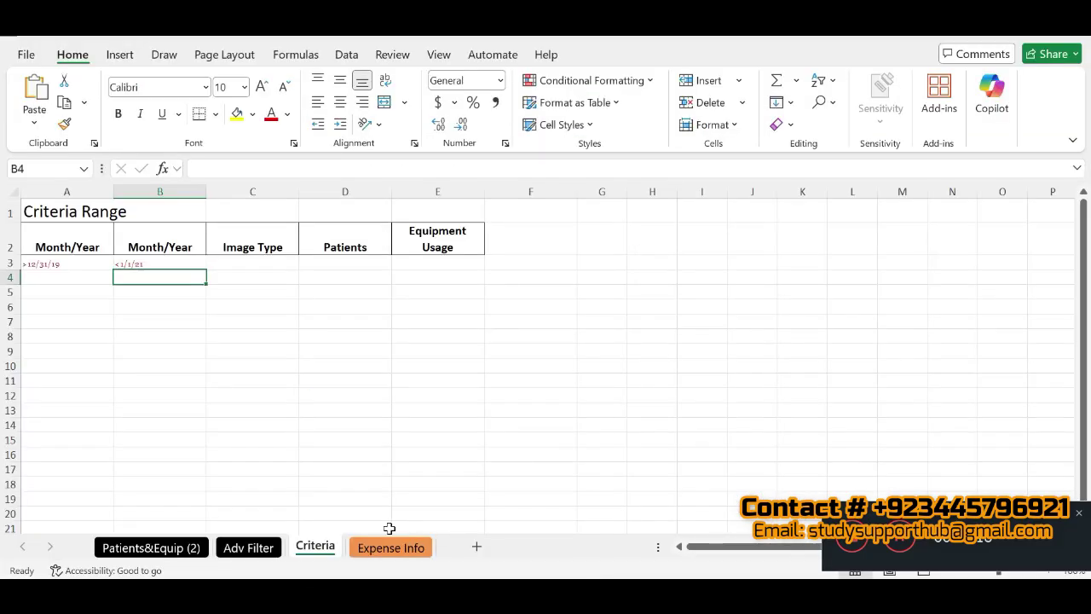
click(261, 550)
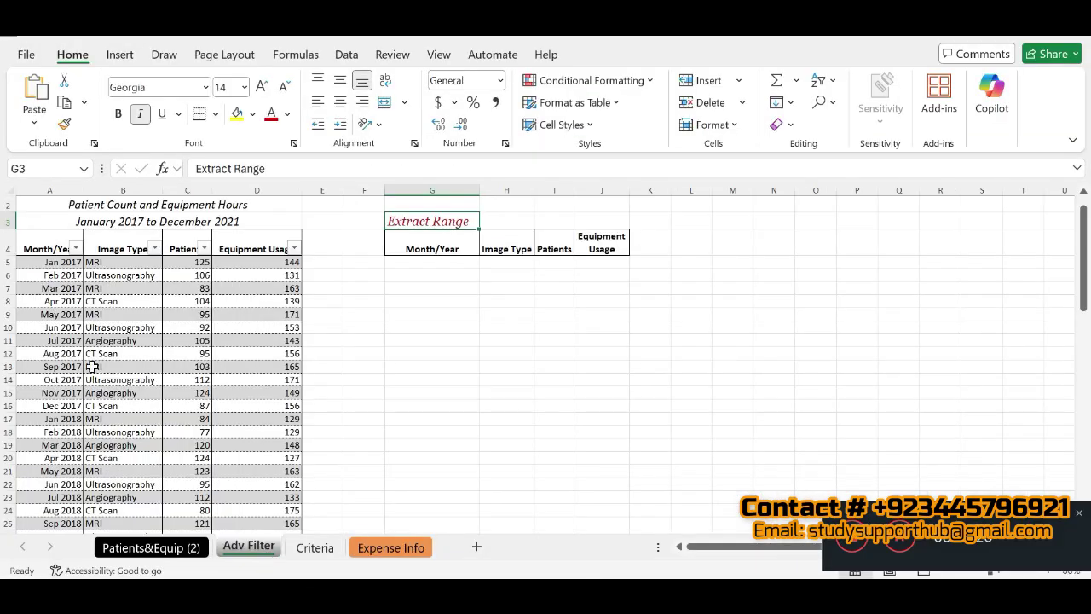
click(50, 263)
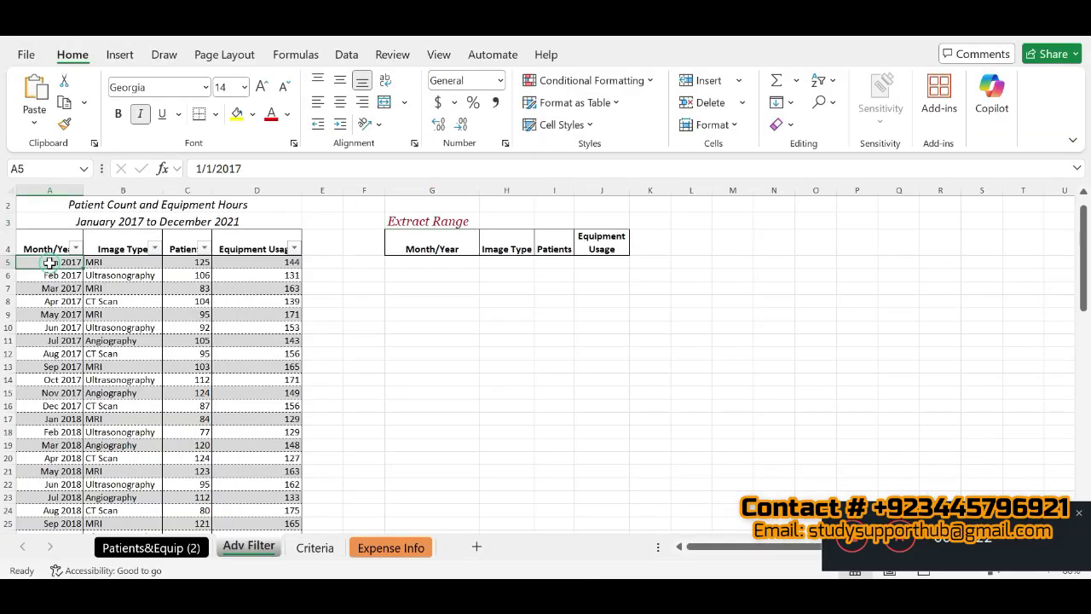
click(601, 56)
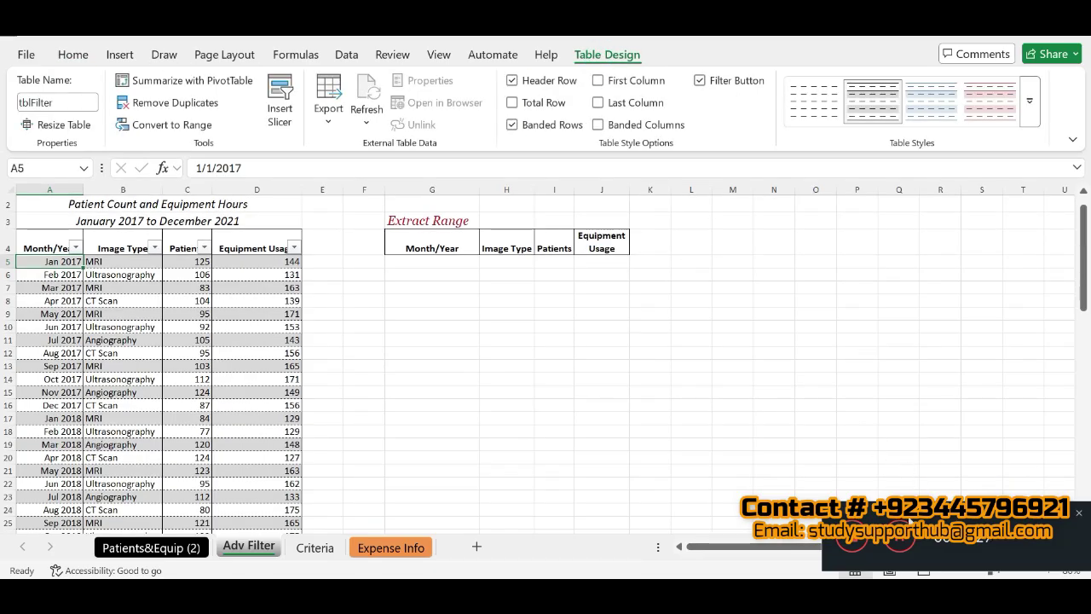
click(902, 537)
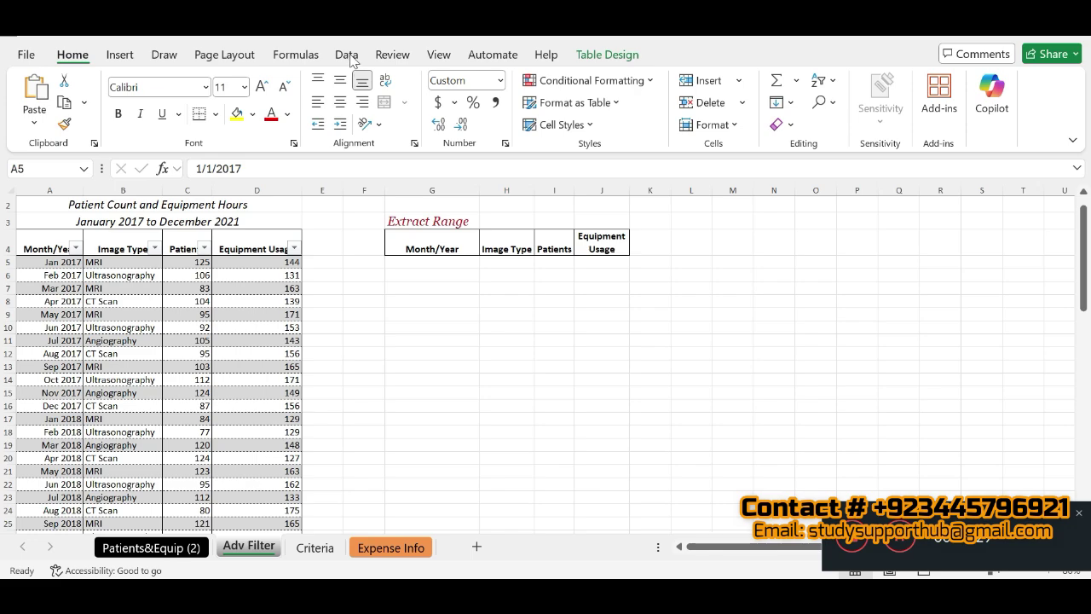
click(347, 56)
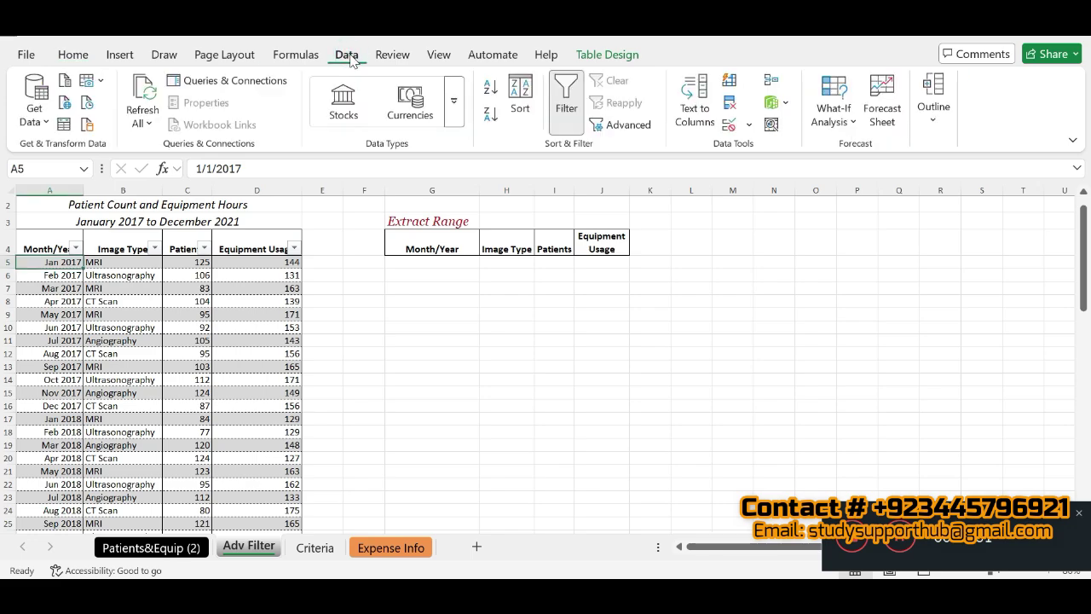
click(626, 125)
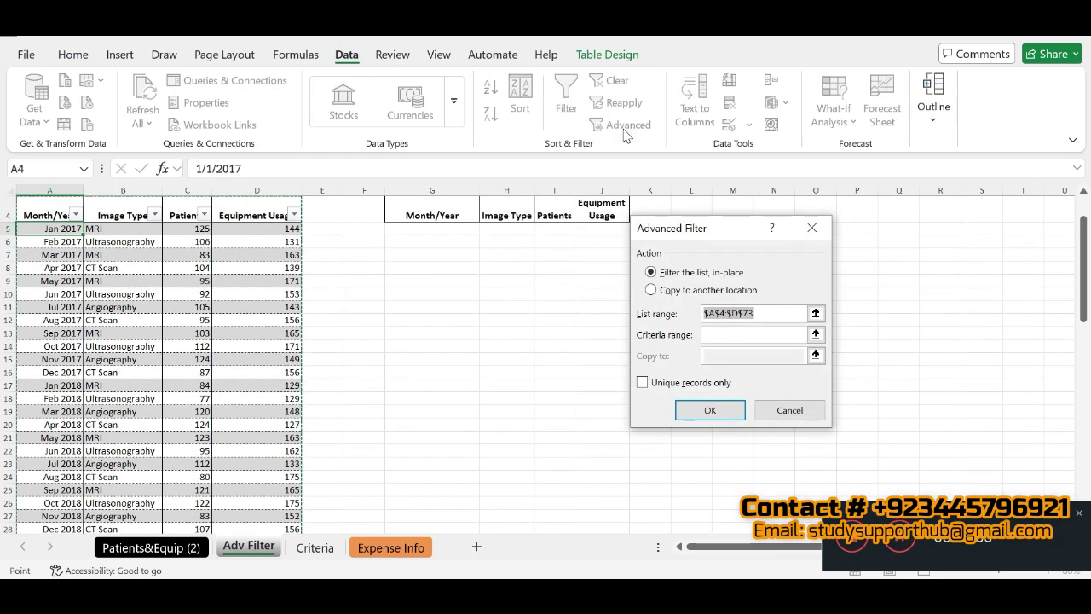
click(673, 290)
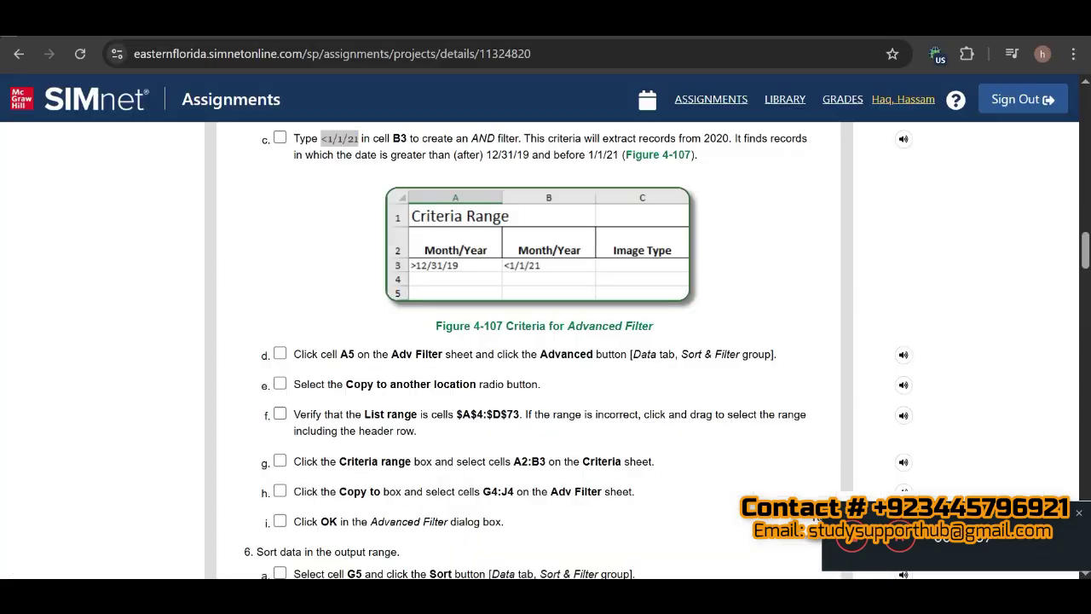
- Check off steps 5d, 5e and 5f in the SIMnet instructions, and verify the Advanced Filter's list range in Excel
click(279, 353)
click(279, 353)
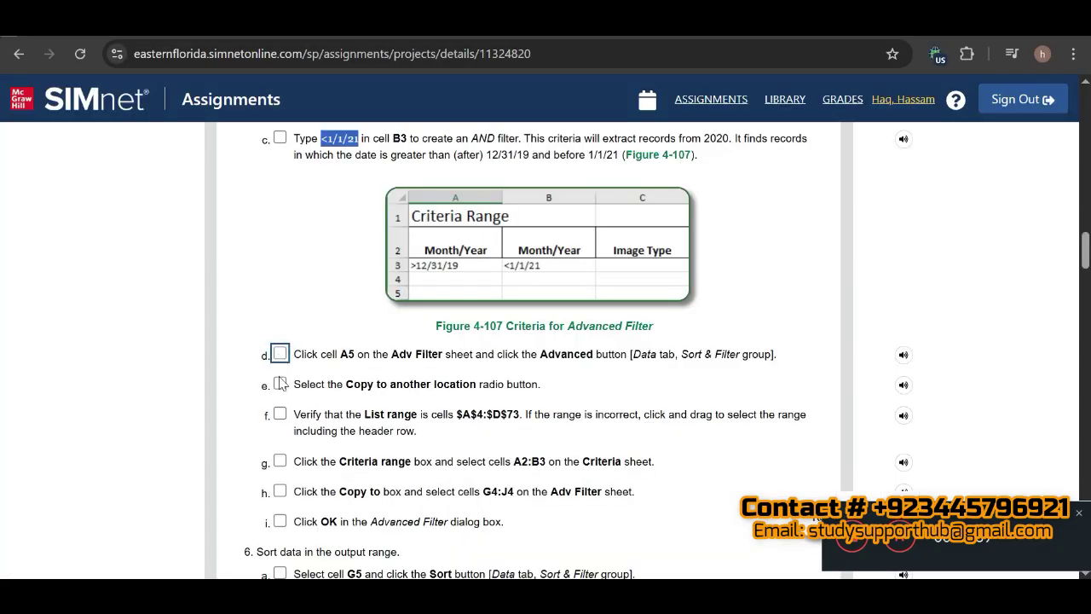
click(279, 353)
click(279, 384)
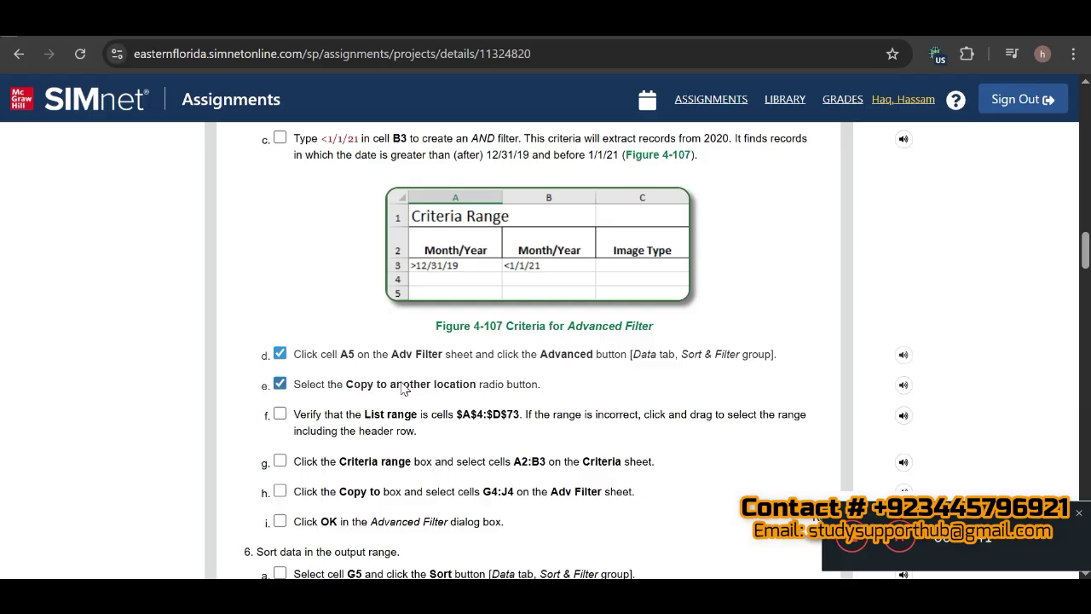
click(280, 415)
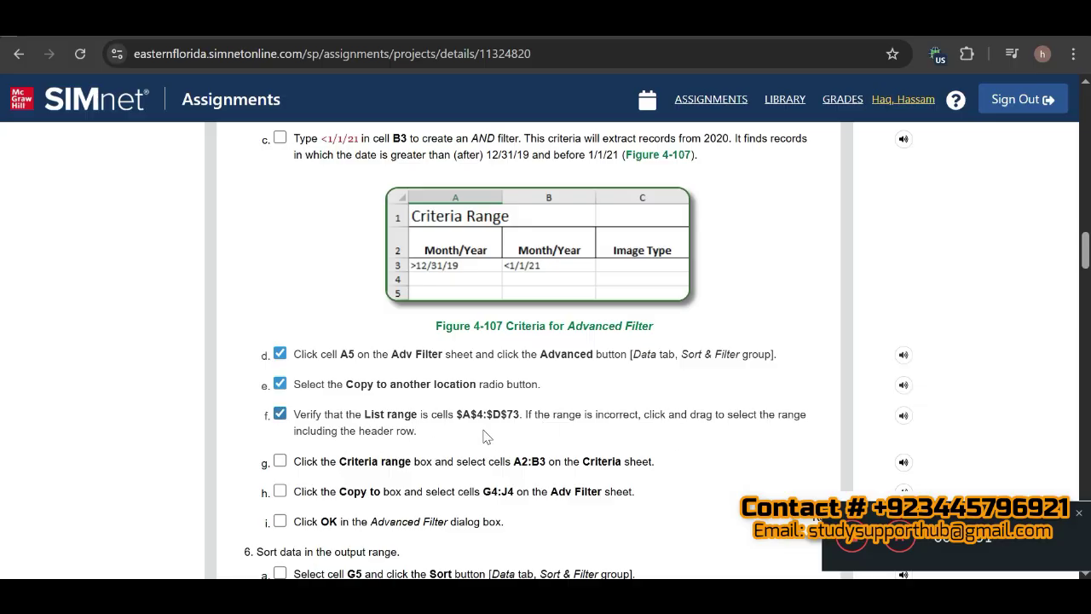
click(648, 597)
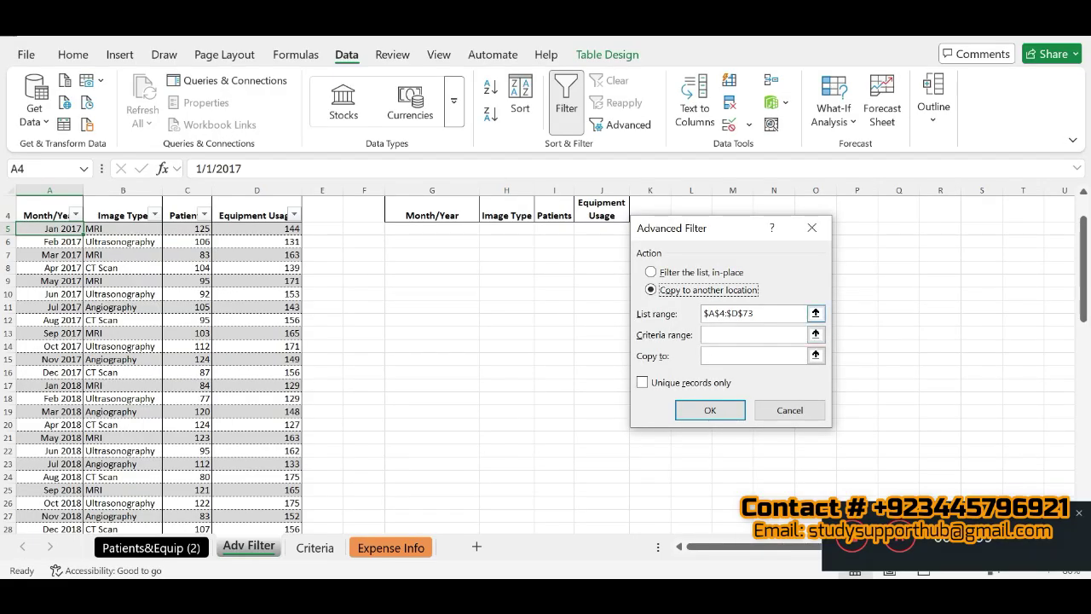
click(607, 597)
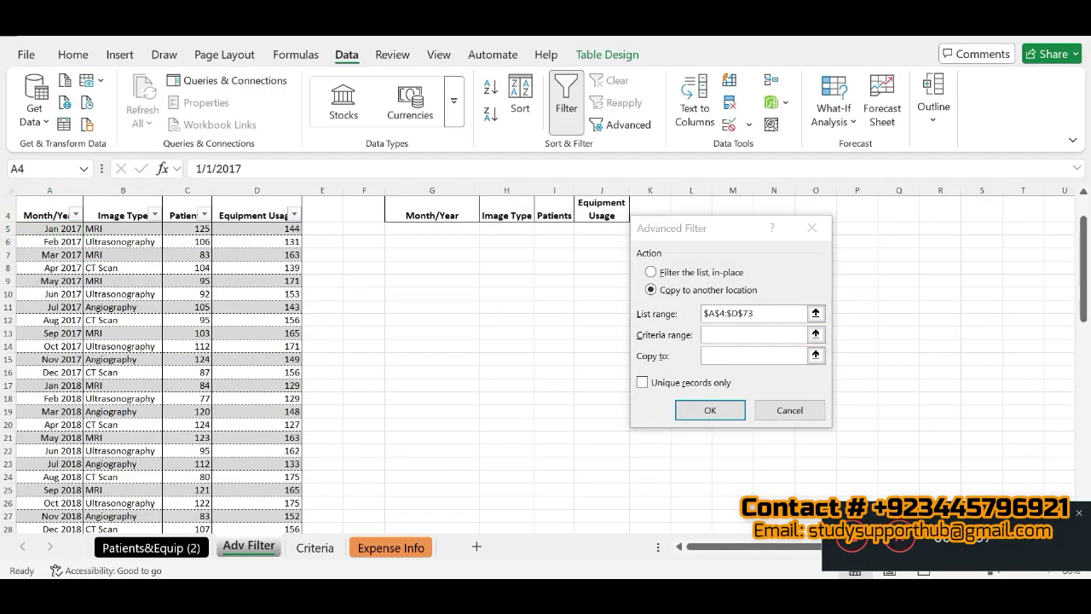
- Check off step 5g in the SIMnet instructions, and set the Advanced Filter criteria range to A2:B3 on the Criteria sheet in Excel
click(280, 461)
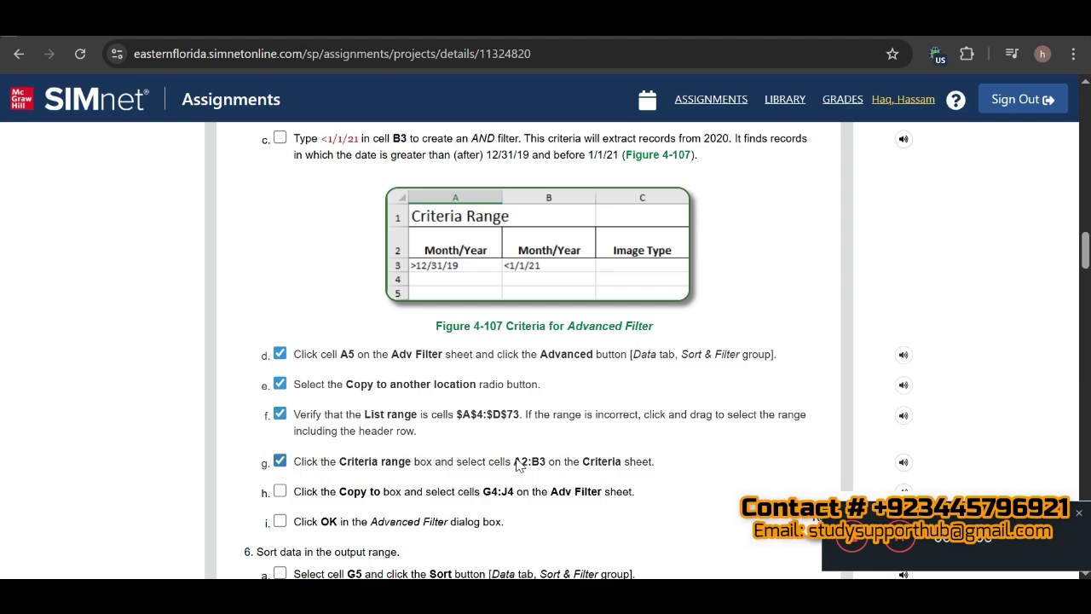
drag(515, 462, 546, 468)
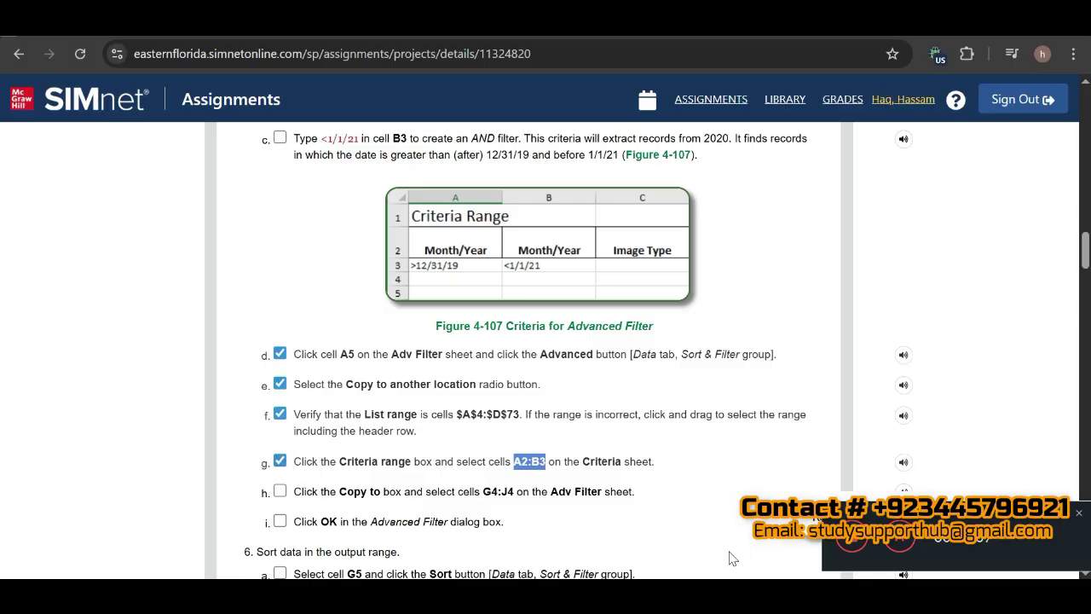
key(alt+Tab)
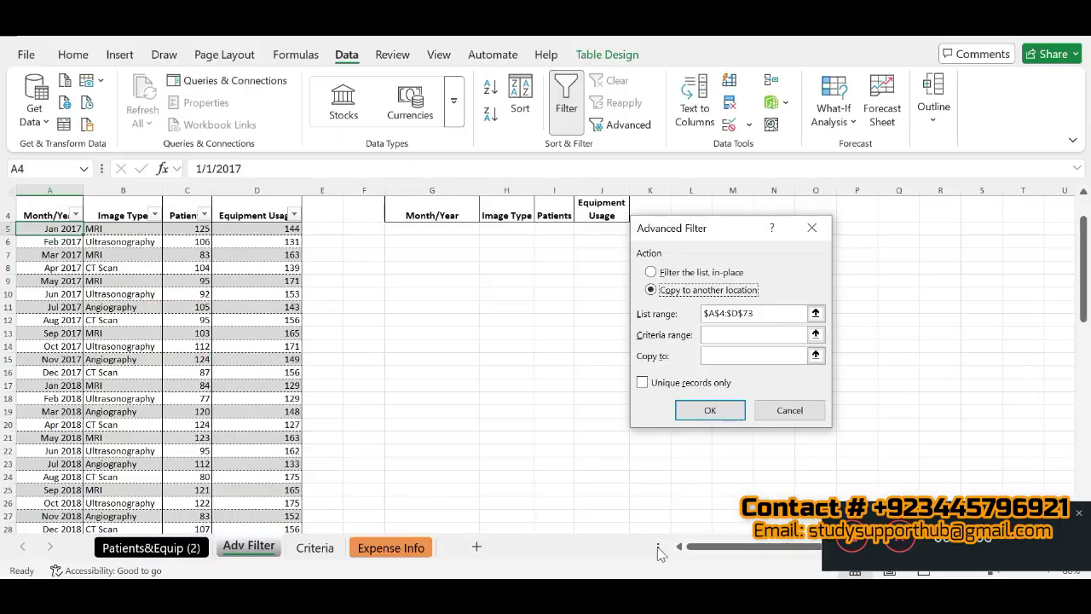
click(712, 335)
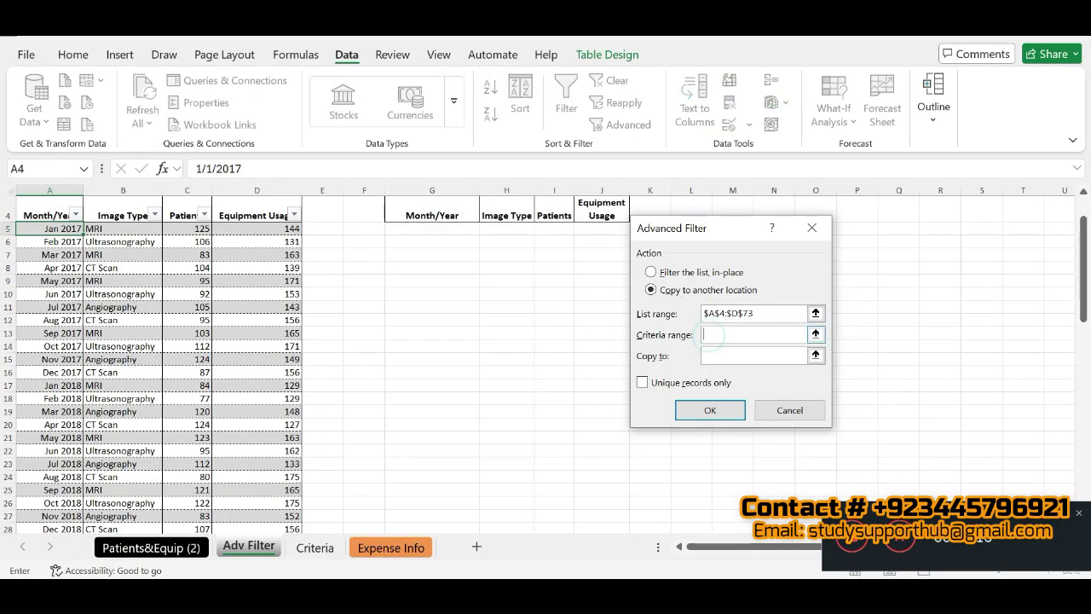
click(315, 548)
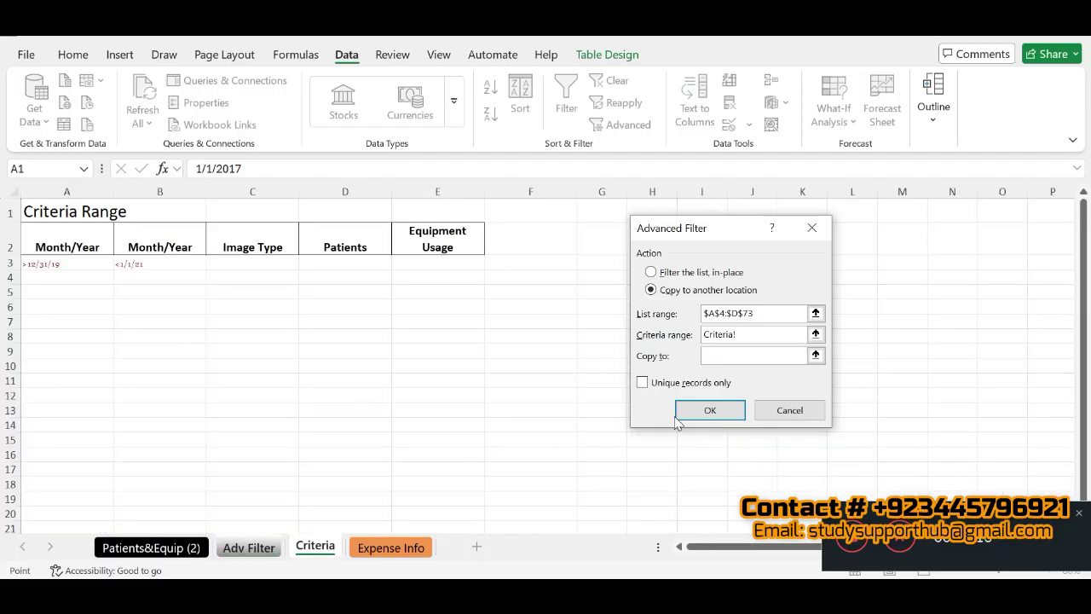
text(A2:B3)
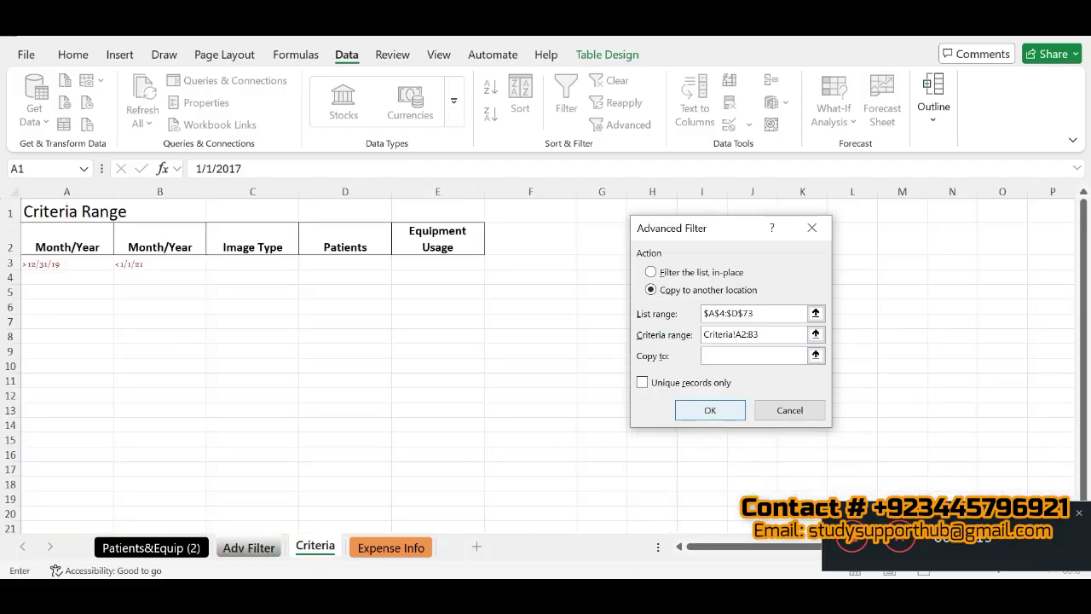
- Check off step 5h in the SIMnet instructions, copy its range G4:J4, and return to Excel
key(alt+Tab)
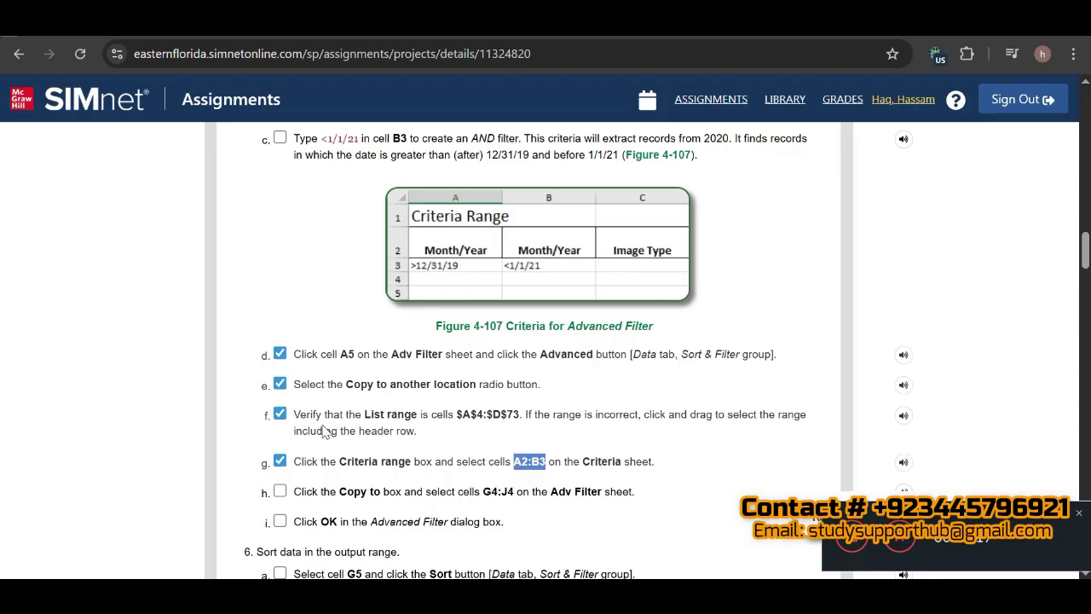
click(281, 492)
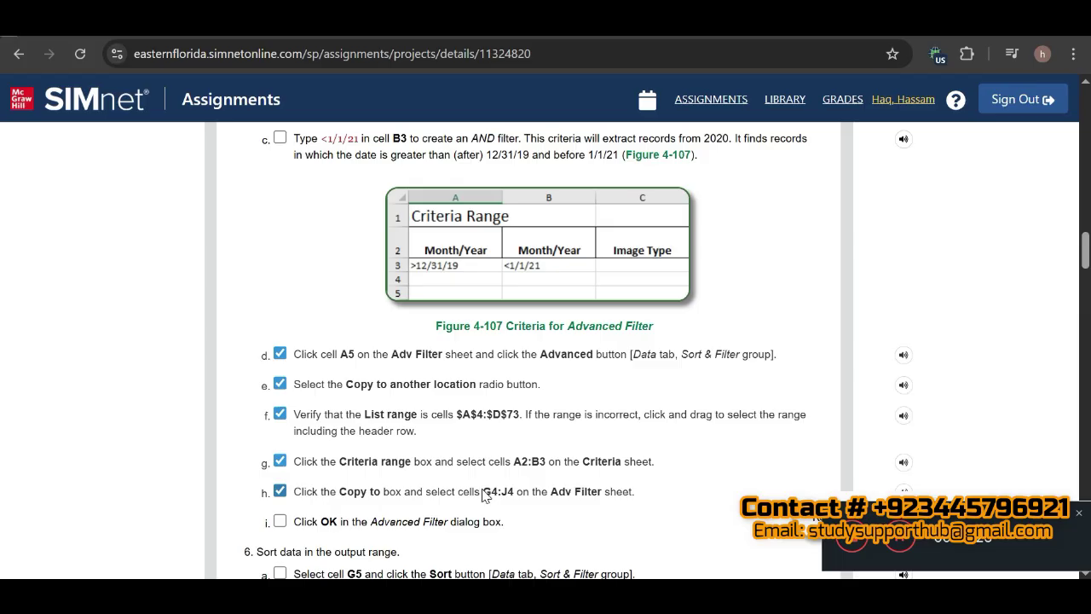
drag(482, 494, 514, 497)
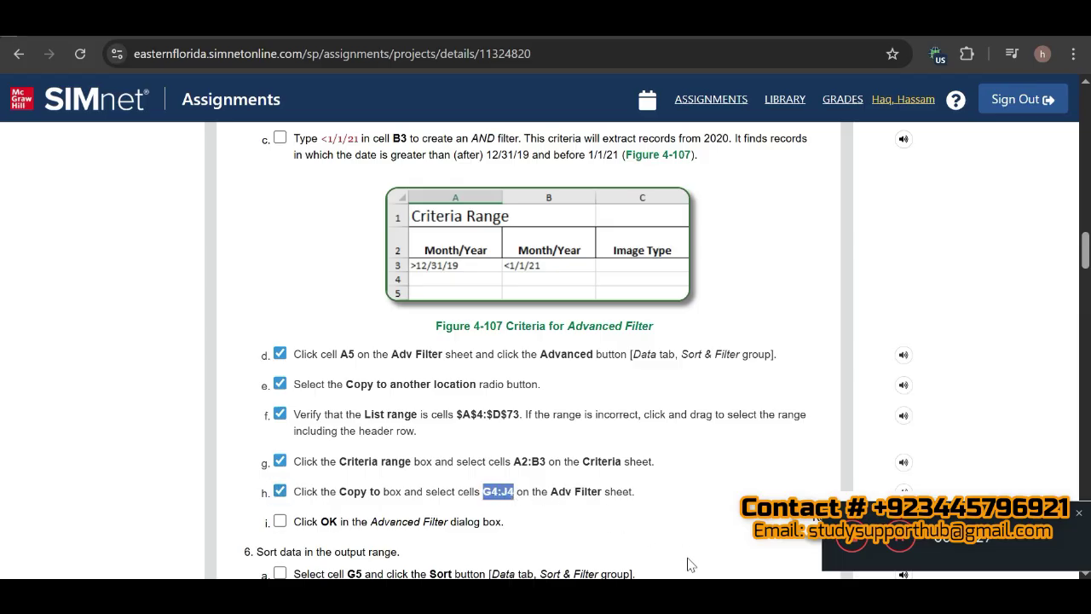
click(780, 477)
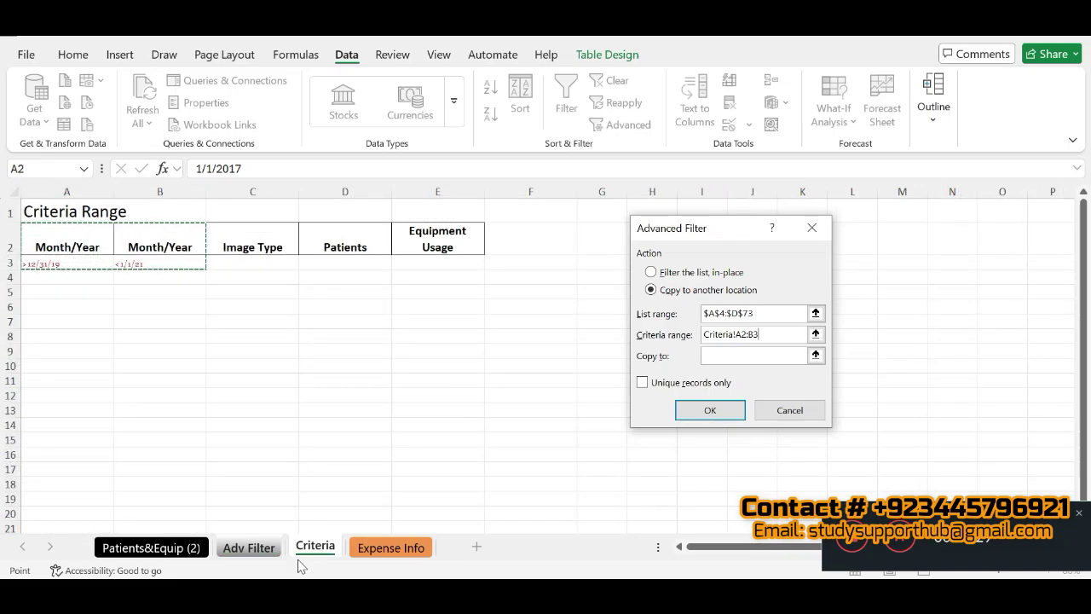
- Set the Advanced Filter criteria range to Criteria!A2:B3 and the copy-to range to G4:J4 on the Adv Filter sheet, and run the filter
click(267, 552)
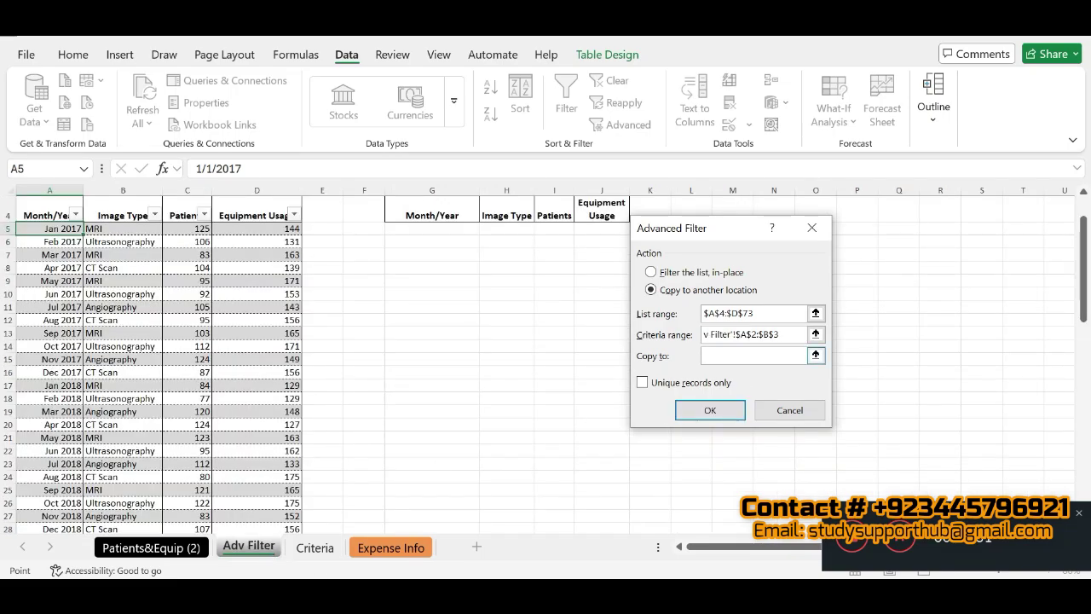
text(Criteria!A2:B3)
click(731, 355)
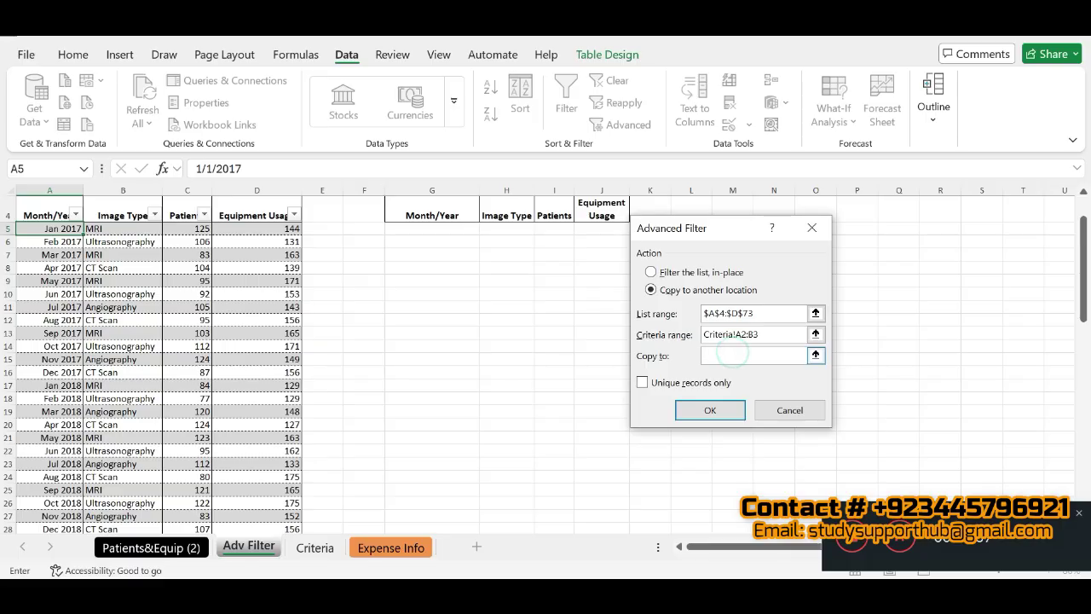
click(263, 550)
text(G4:J4)
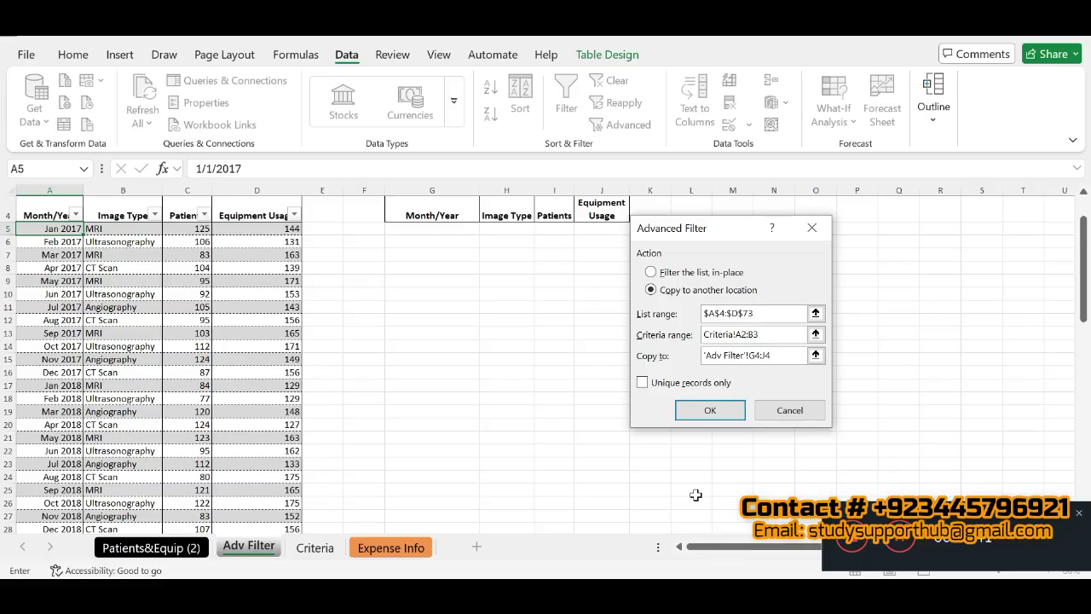
click(709, 411)
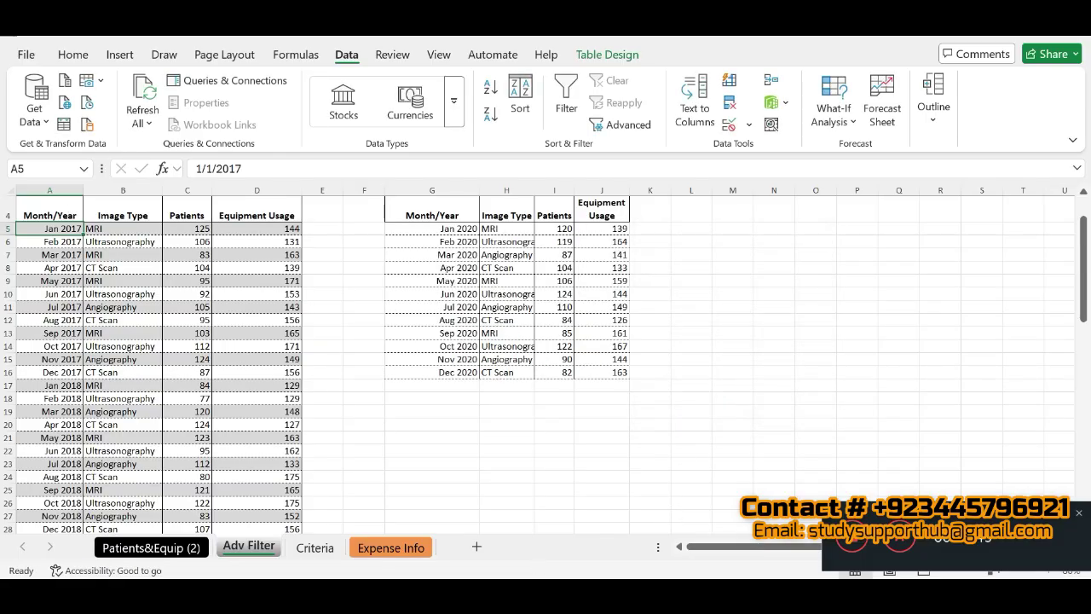
- Switch to SIMnet and check off steps 5i and 6a in the instructions
click(533, 595)
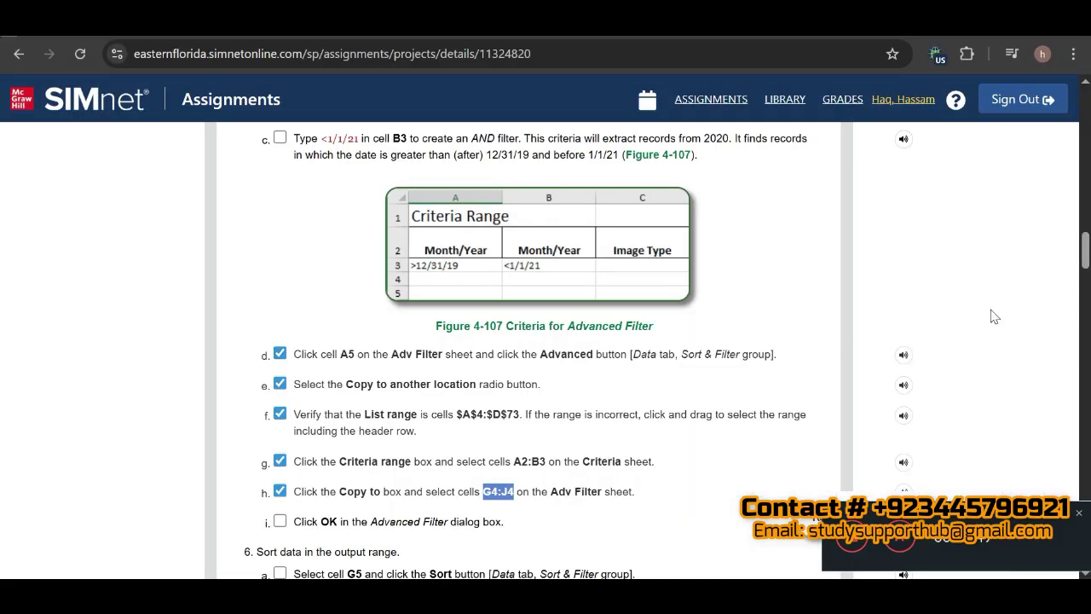
scroll(1087, 260, down, 2)
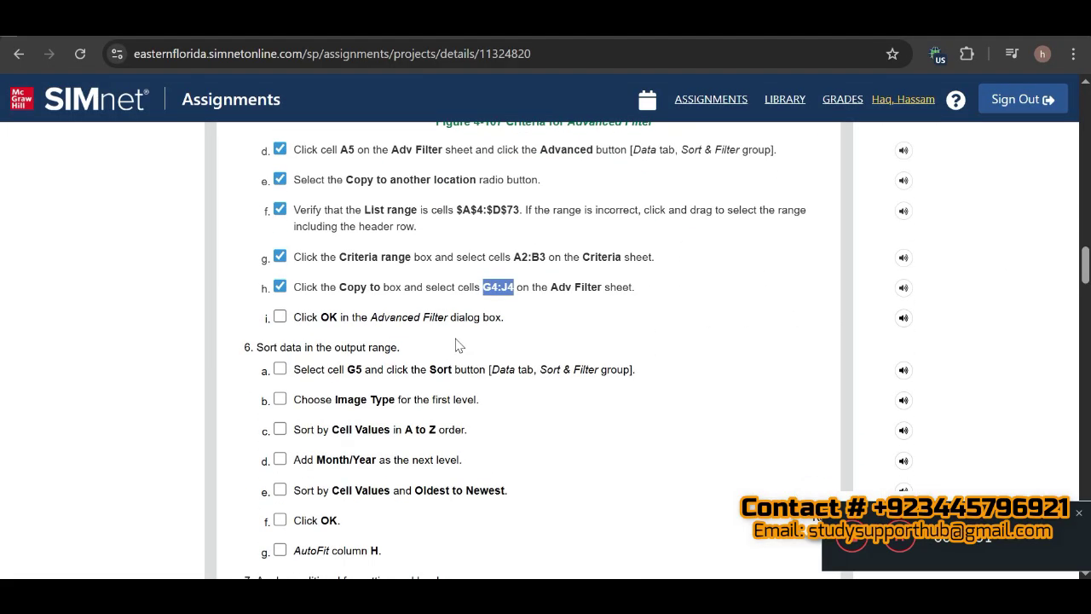
click(282, 322)
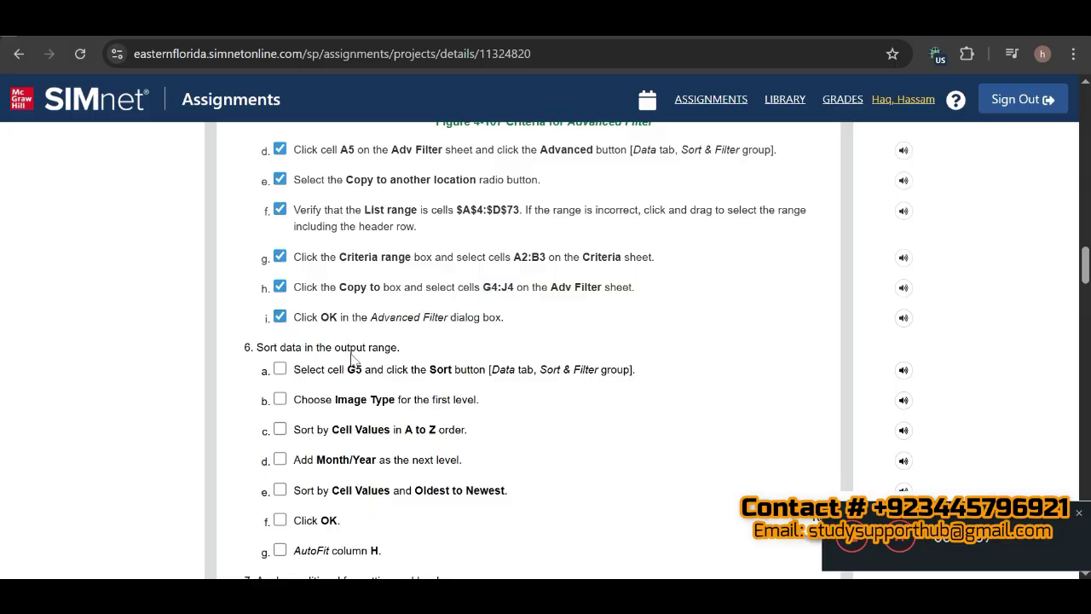
click(281, 370)
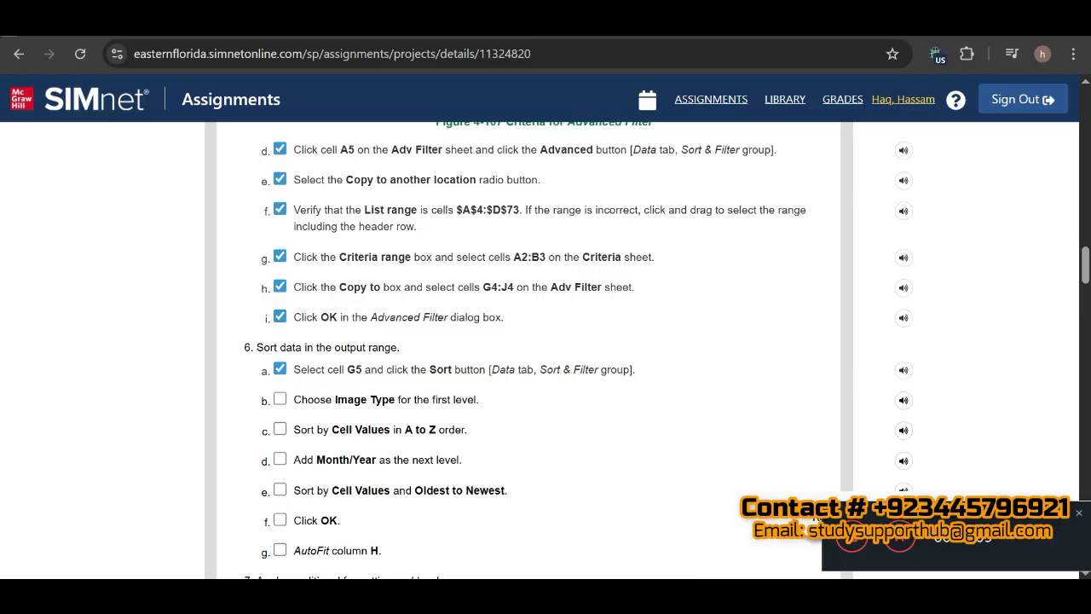
- In Excel, start a custom sort from cell G5 of the Adv Filter sheet with Image Type as the first level
key(alt+Tab)
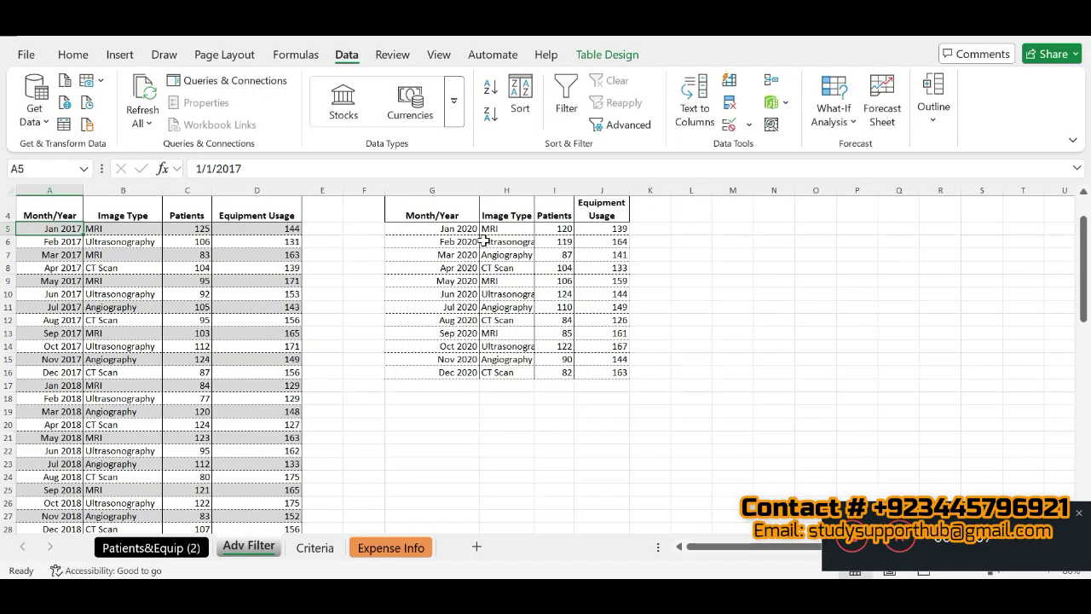
click(460, 230)
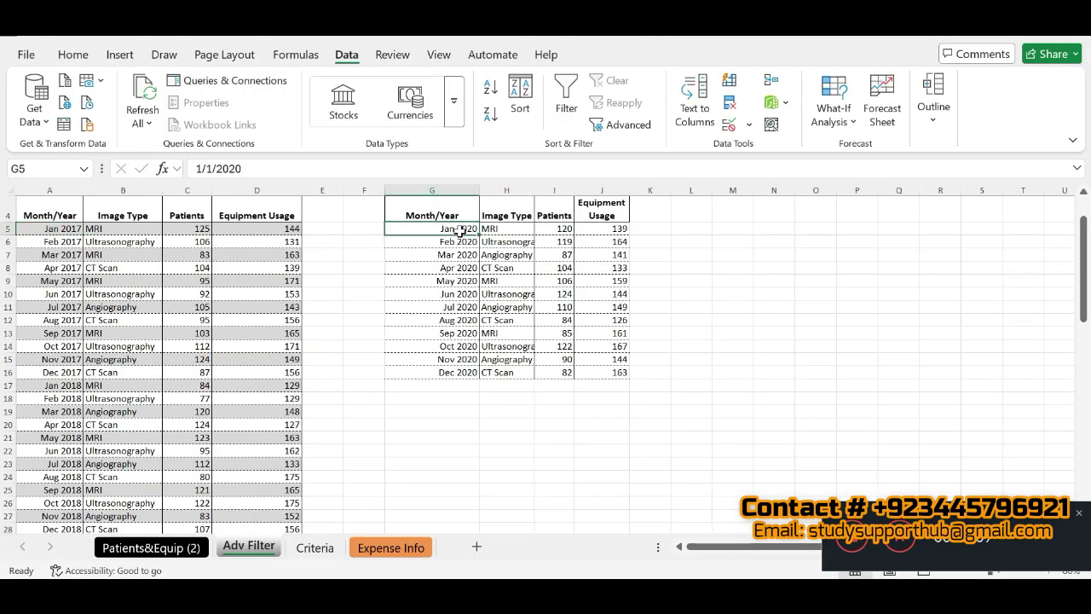
click(520, 100)
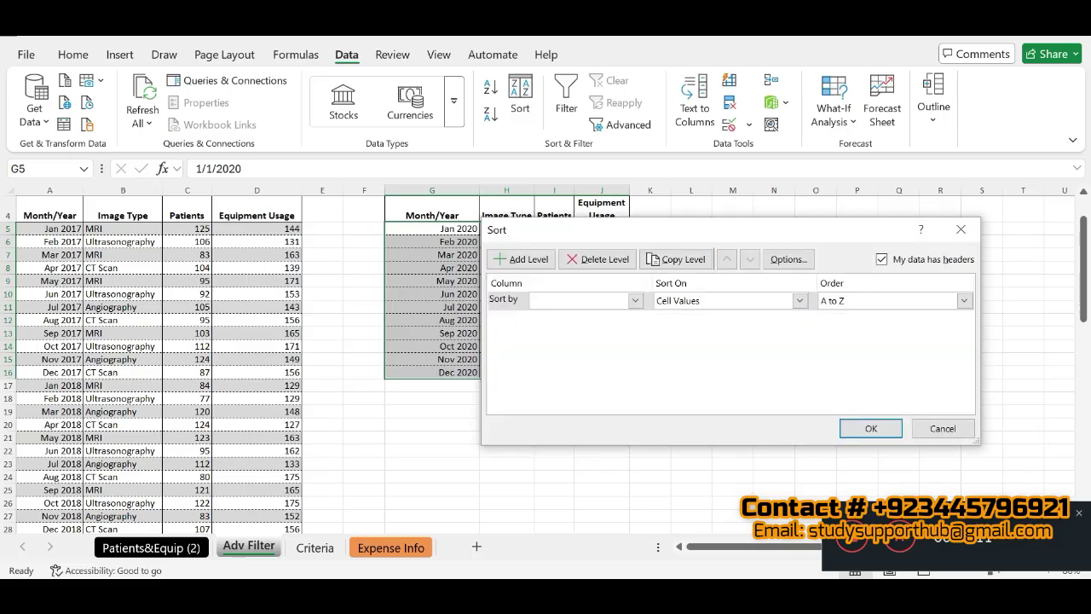
key(alt+Tab)
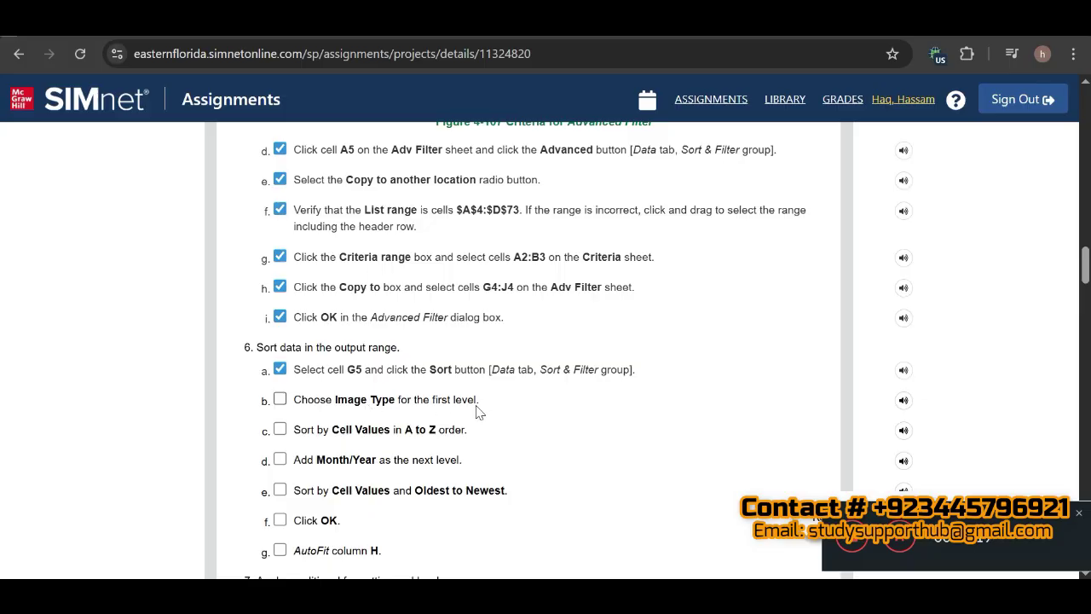
key(alt+Tab)
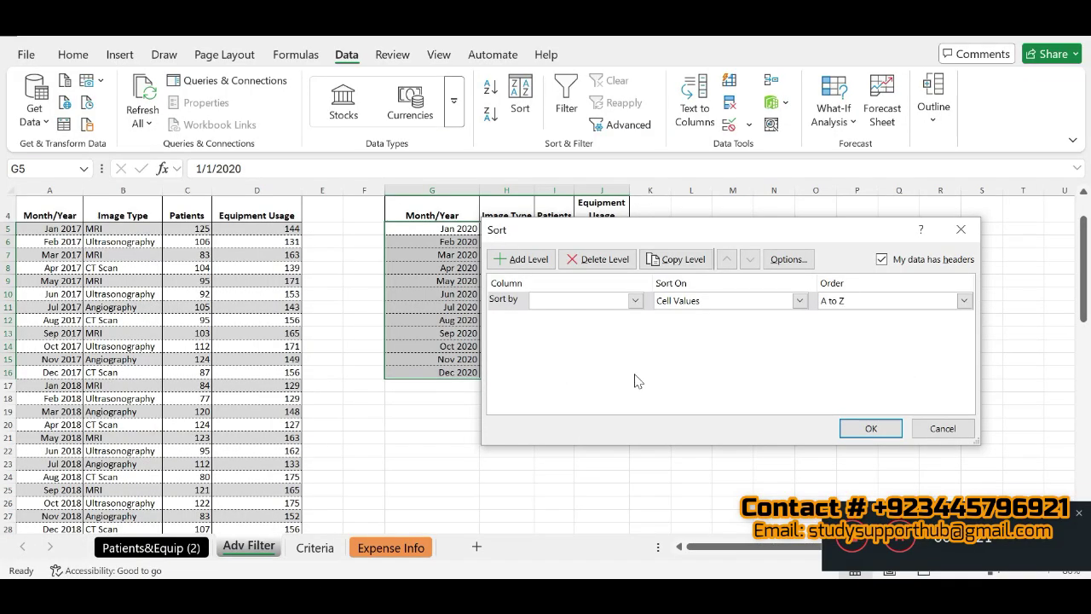
click(635, 300)
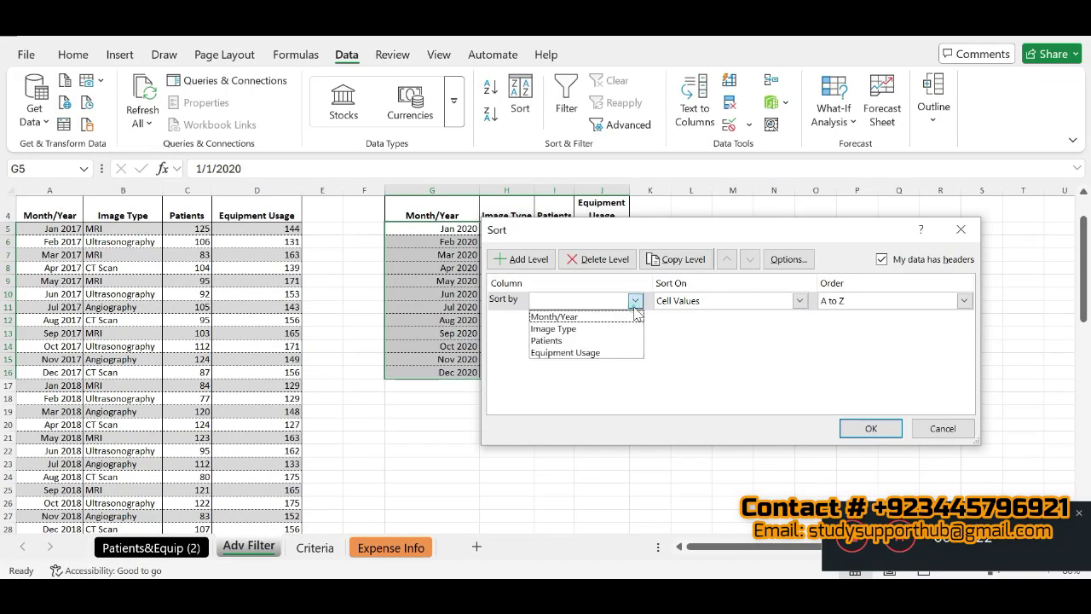
click(586, 329)
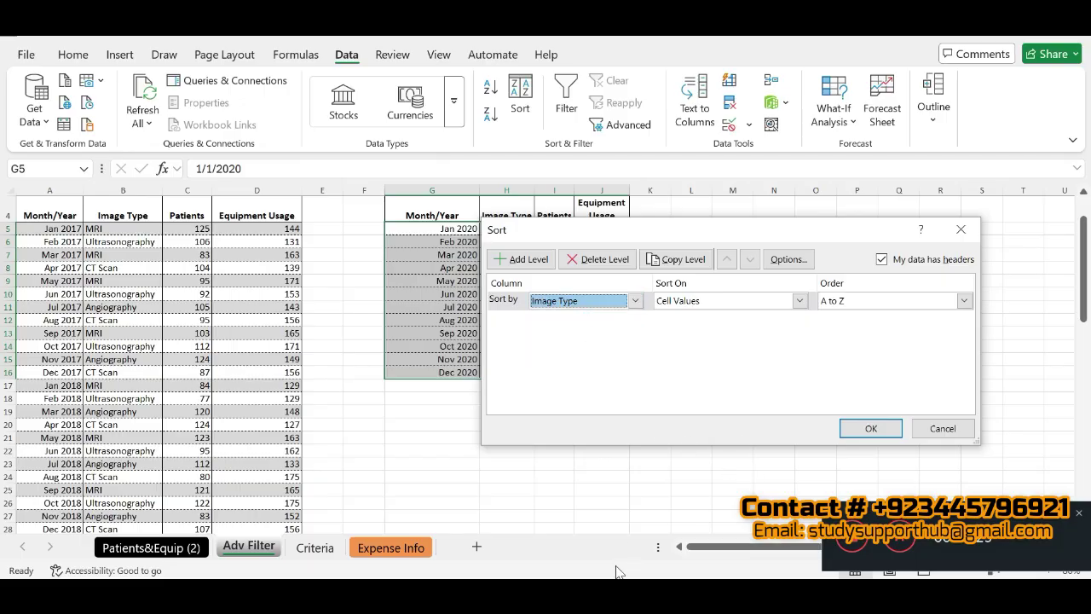
- Check off steps 6b and 6c in the SIMnet instructions, and return to the sort settings in Excel
key(alt+Tab)
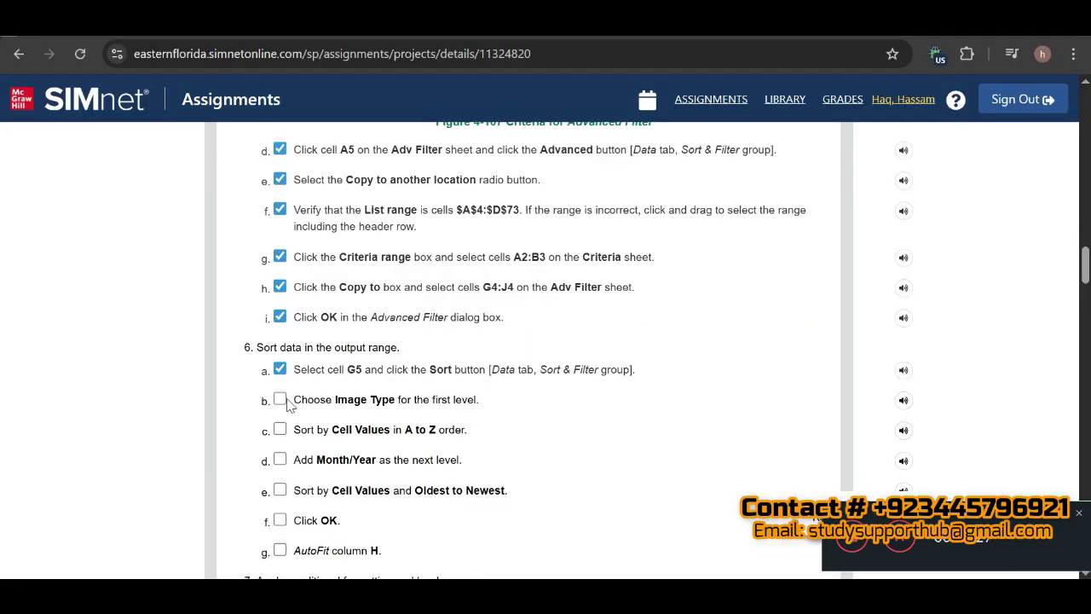
click(281, 401)
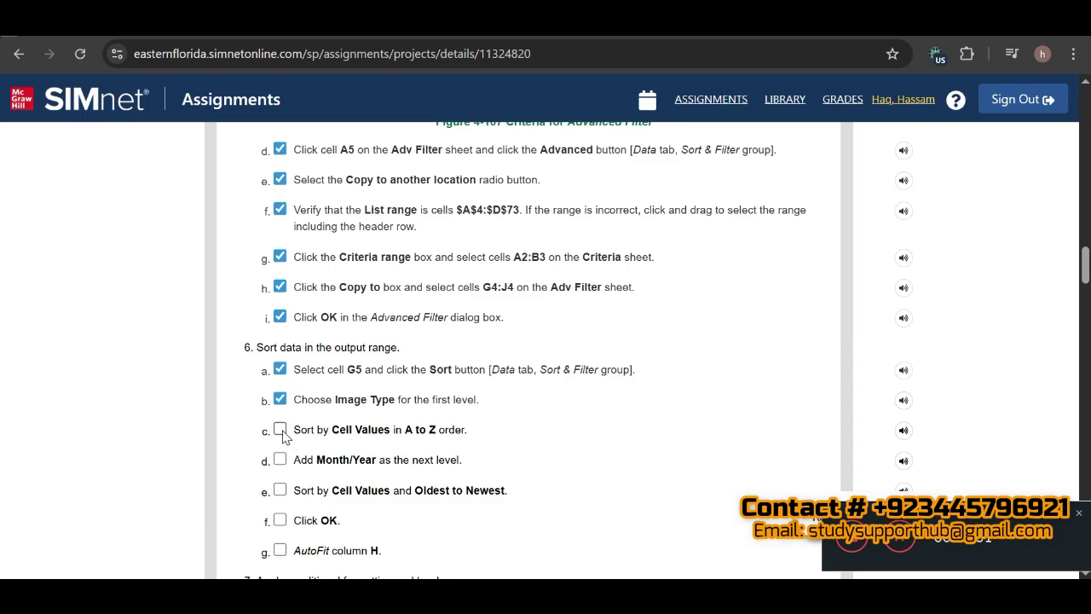
click(282, 431)
key(alt+Tab)
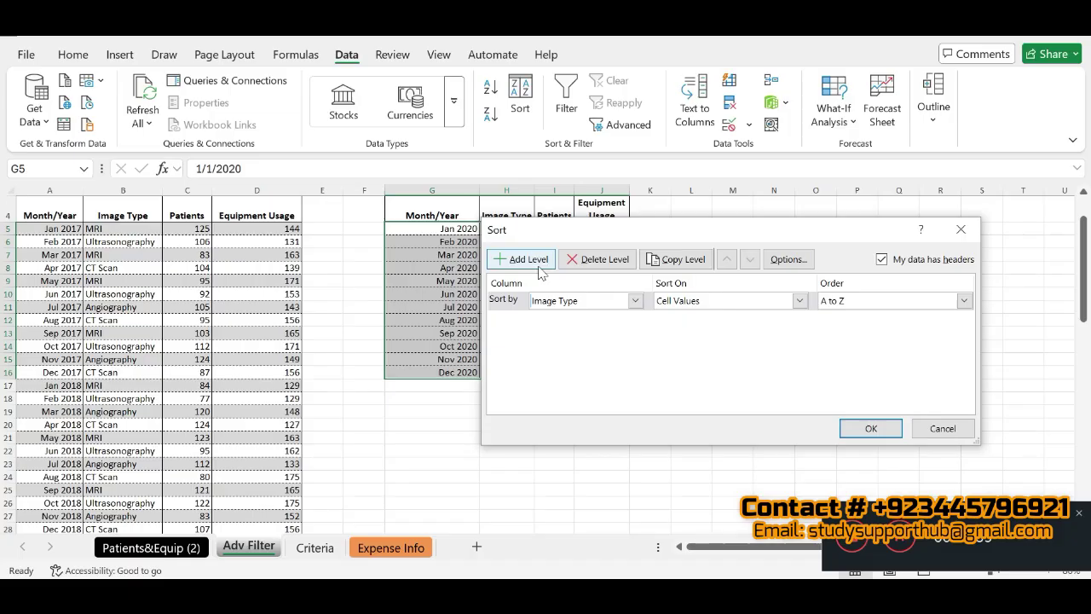
- Add Month/Year as the second sort level, Oldest to Newest, and apply the sort in Excel, checking off steps 6d and 6e in SIMnet
click(523, 258)
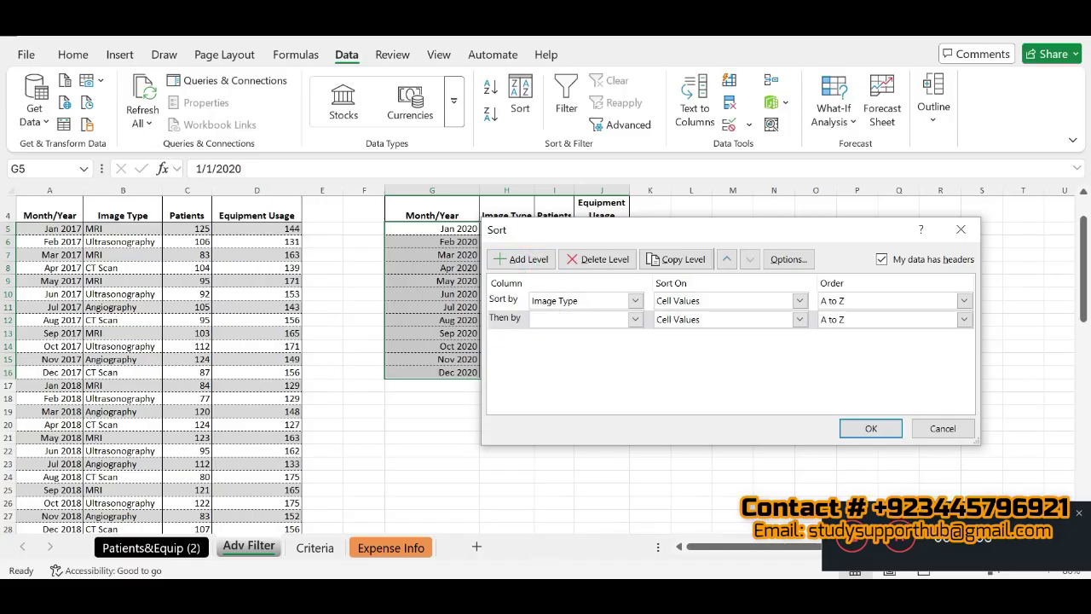
key(alt+Tab)
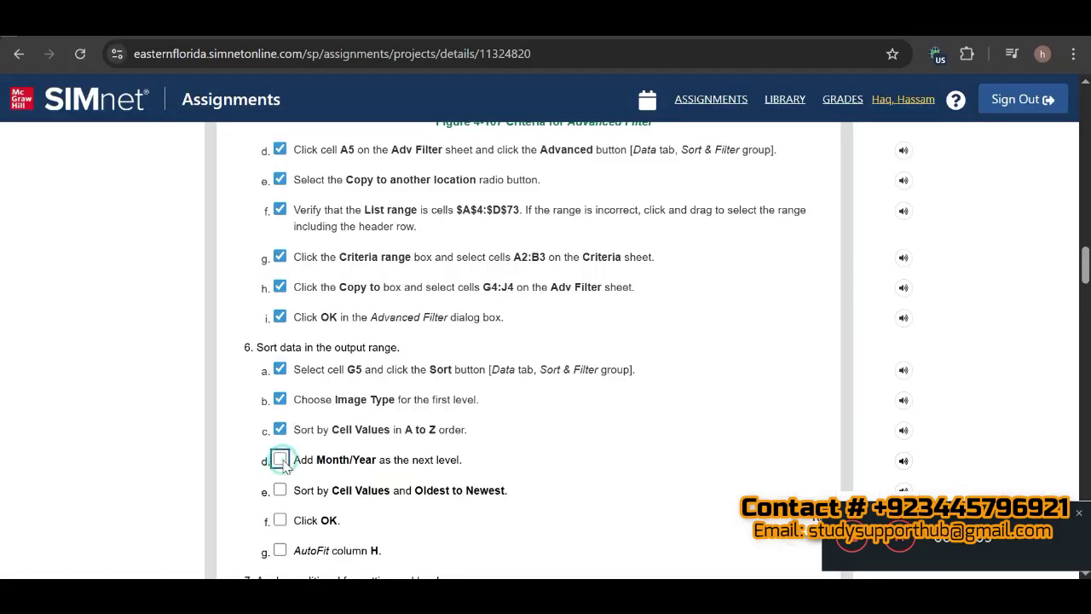
click(280, 460)
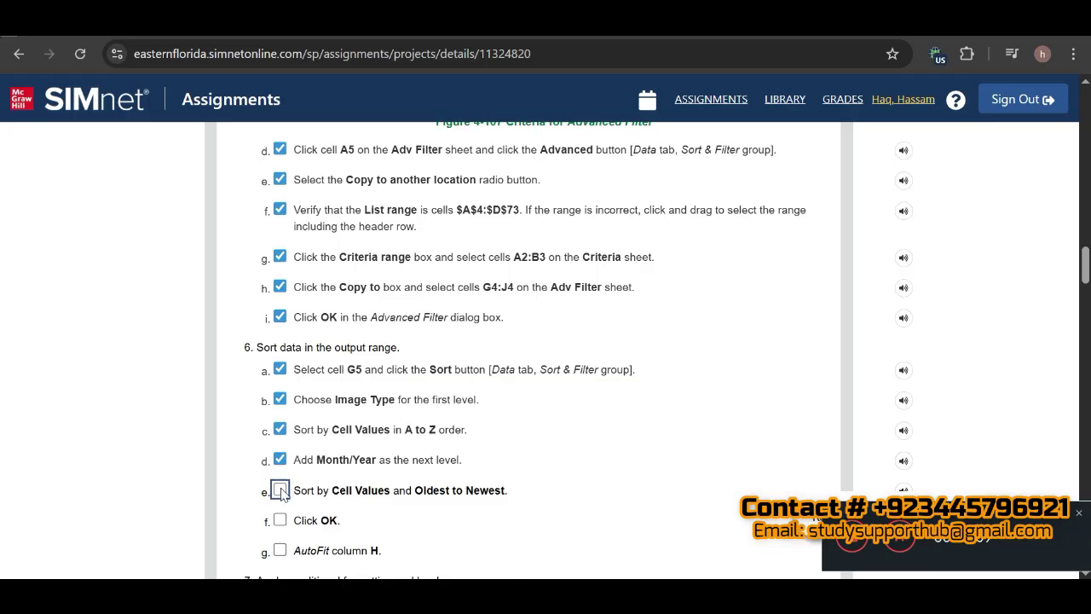
click(337, 496)
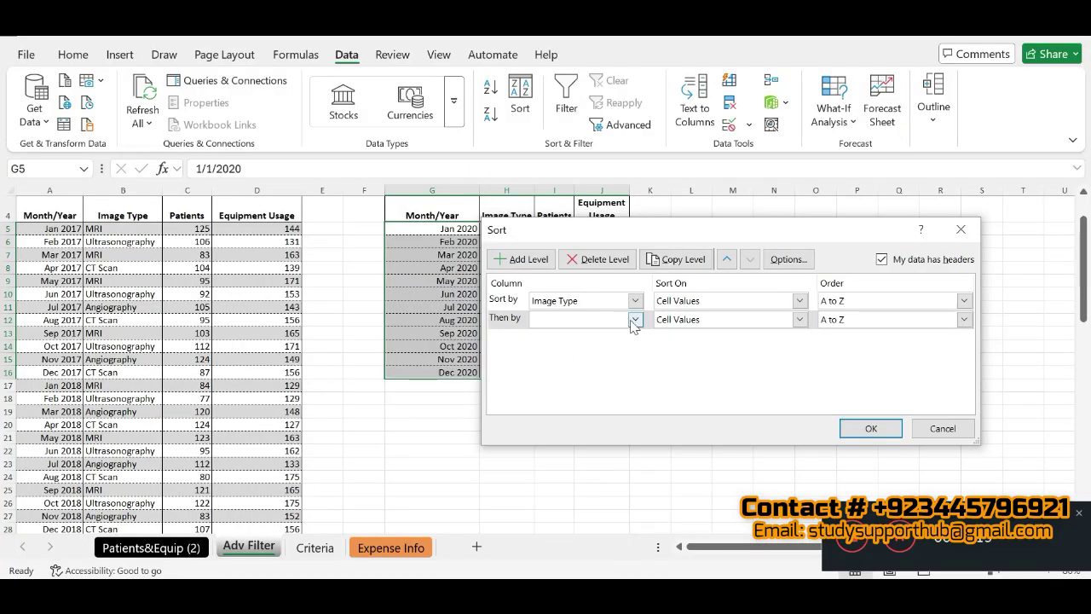
click(635, 320)
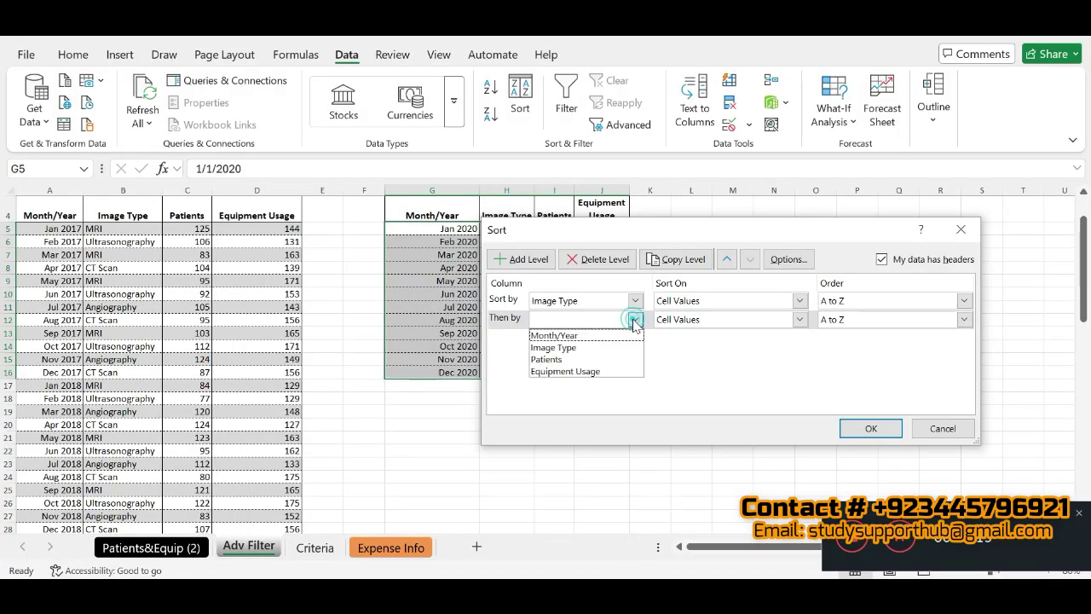
click(575, 336)
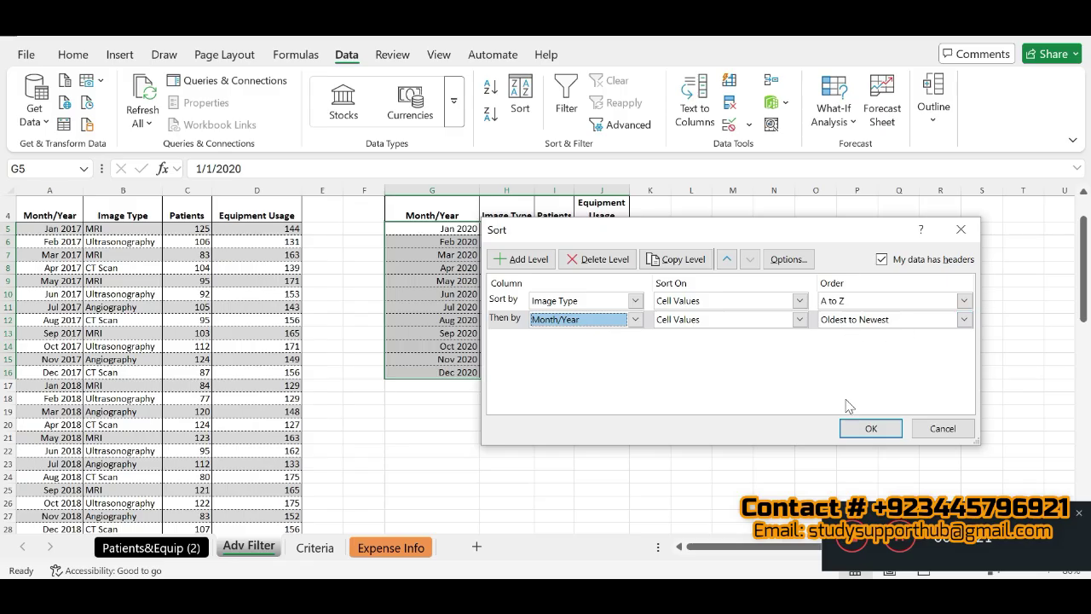
click(852, 427)
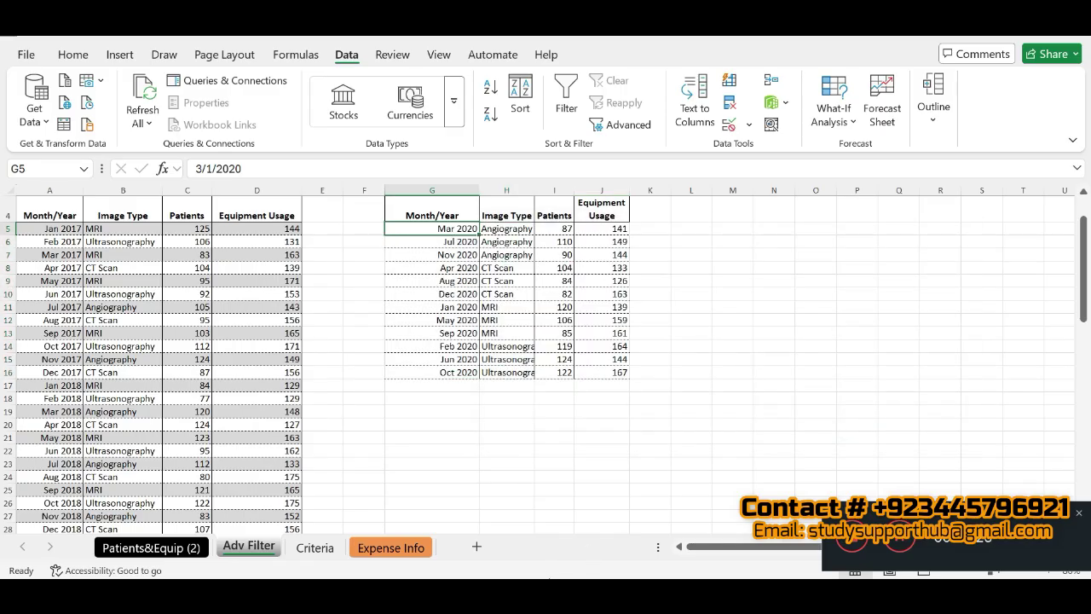
- Review steps 6f and 6g in SIMnet, and AutoFit column H on the Adv Filter sheet in Excel
key(alt+Tab)
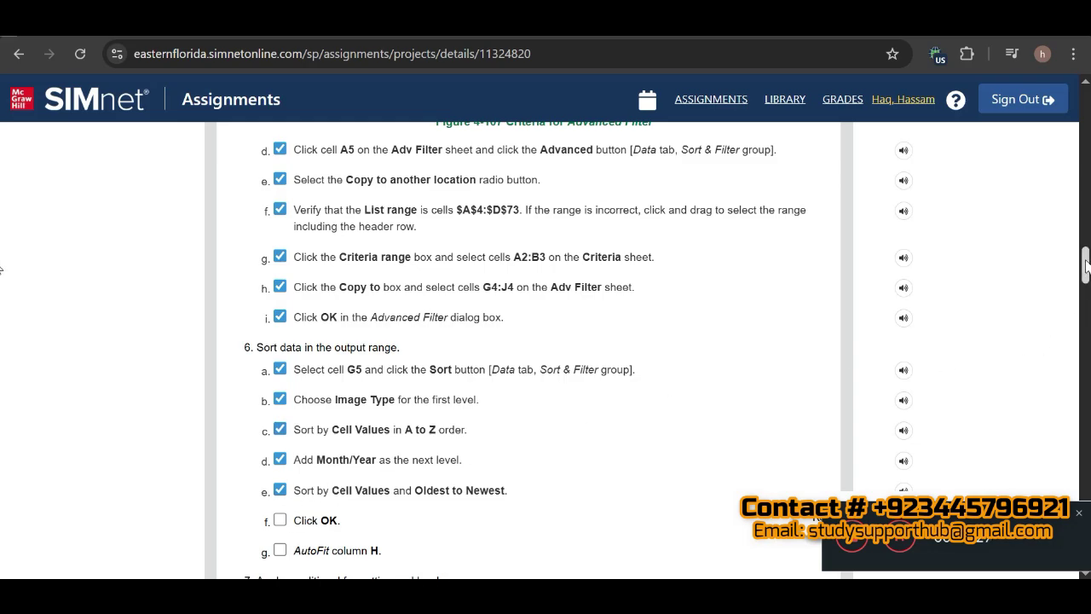
scroll(360, 499, down, 2)
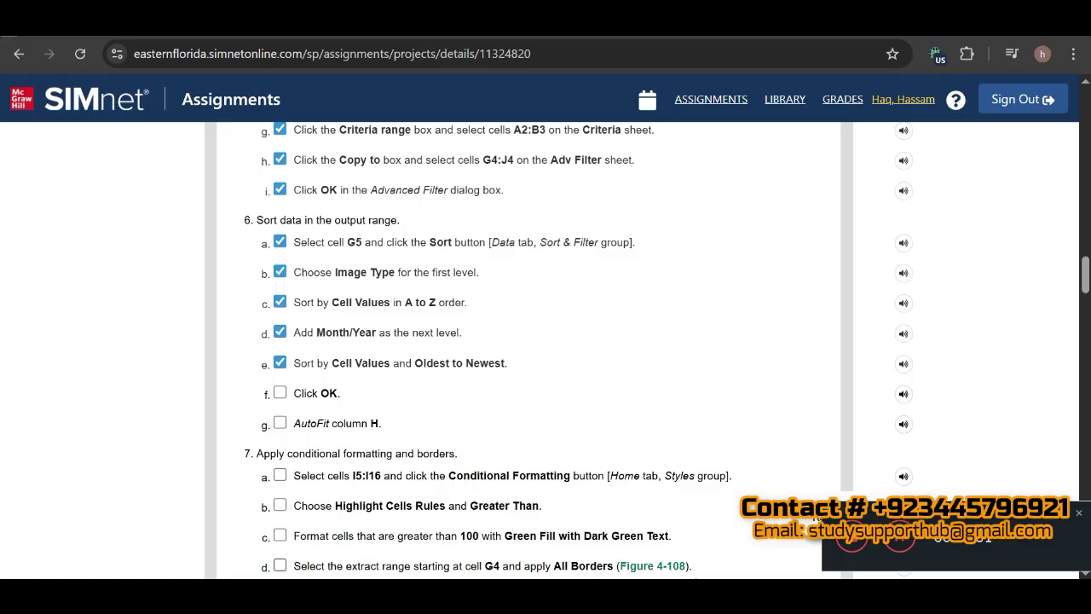
key(alt+Tab)
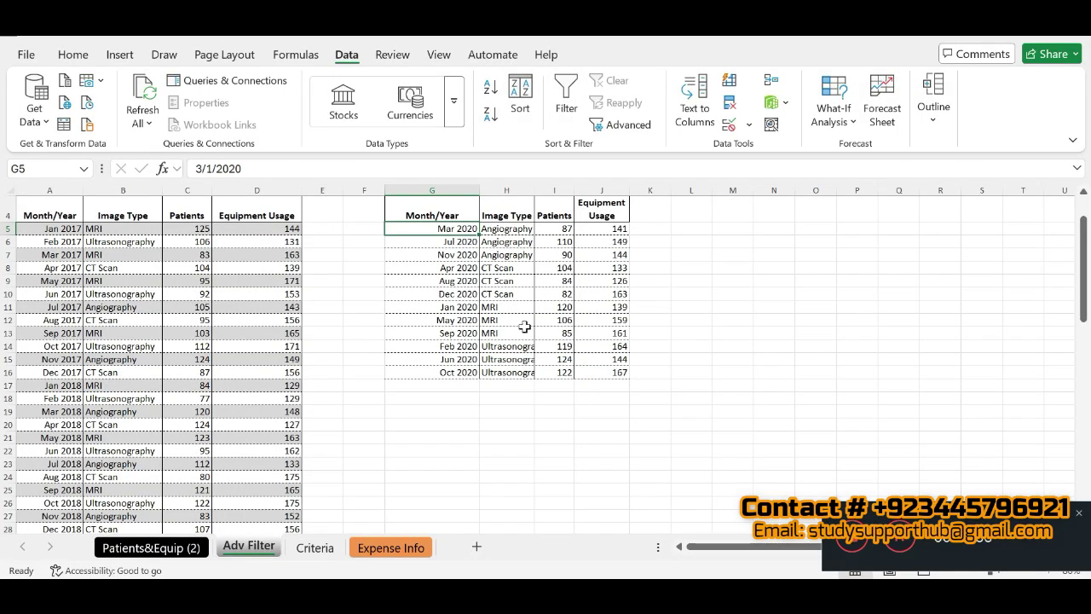
click(505, 213)
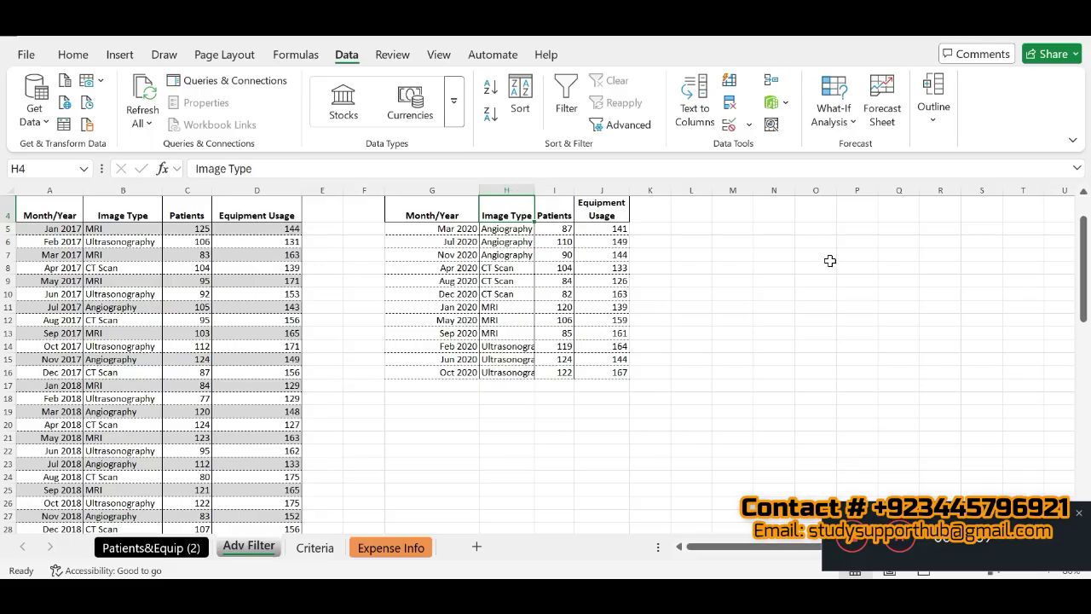
- Copy the range I5:I16 from SIMnet step 7a, select it on Excel's Adv Filter sheet, and open the Conditional Formatting options
key(alt+Tab)
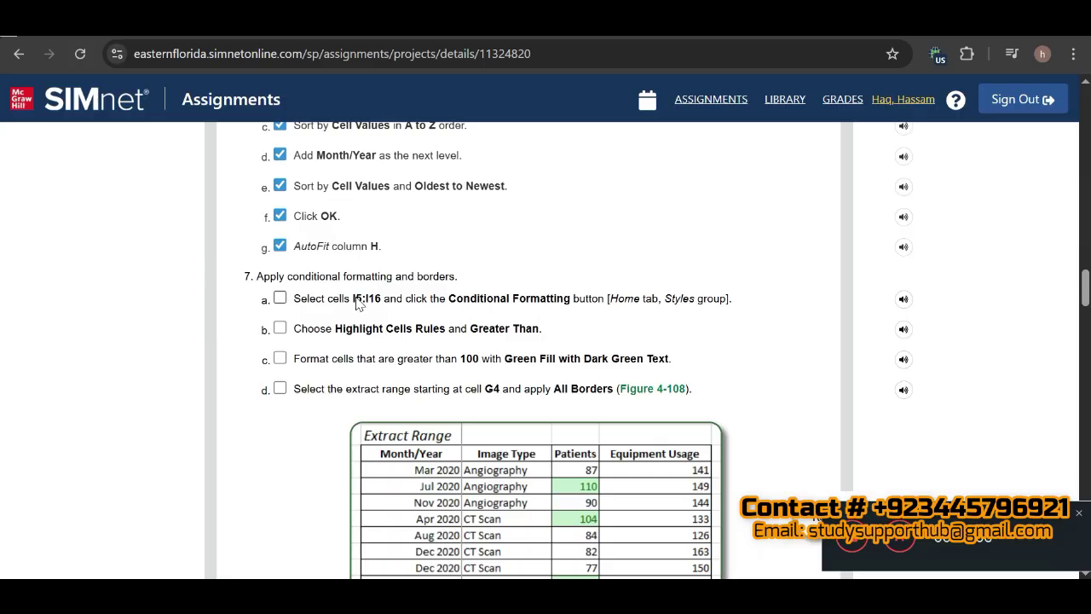
drag(354, 300, 387, 300)
key(ctrl+c)
key(alt+Tab)
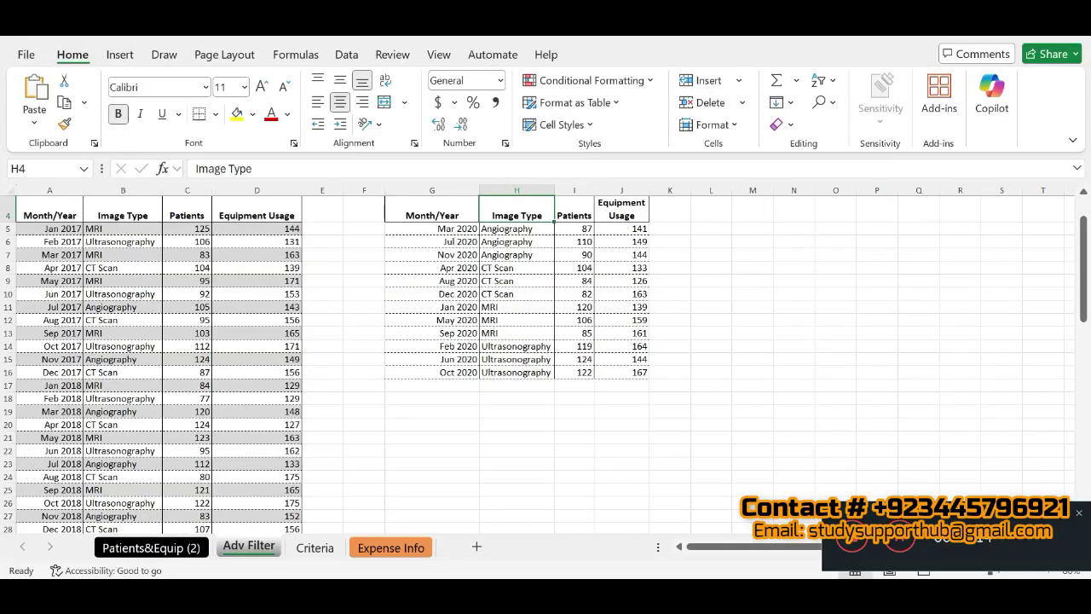
click(43, 171)
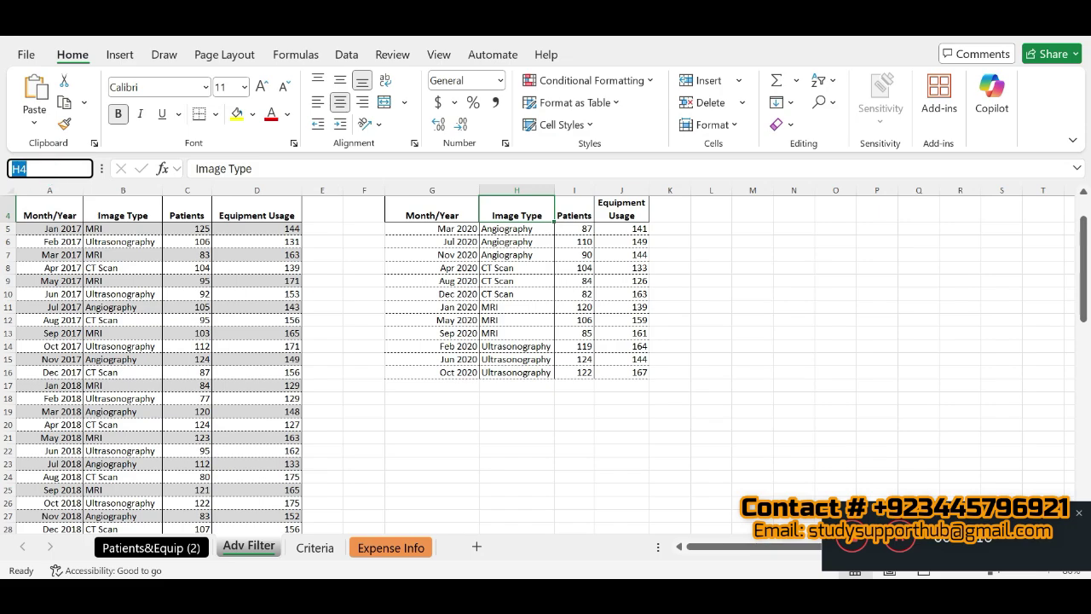
key(ctrl+v)
key(Return)
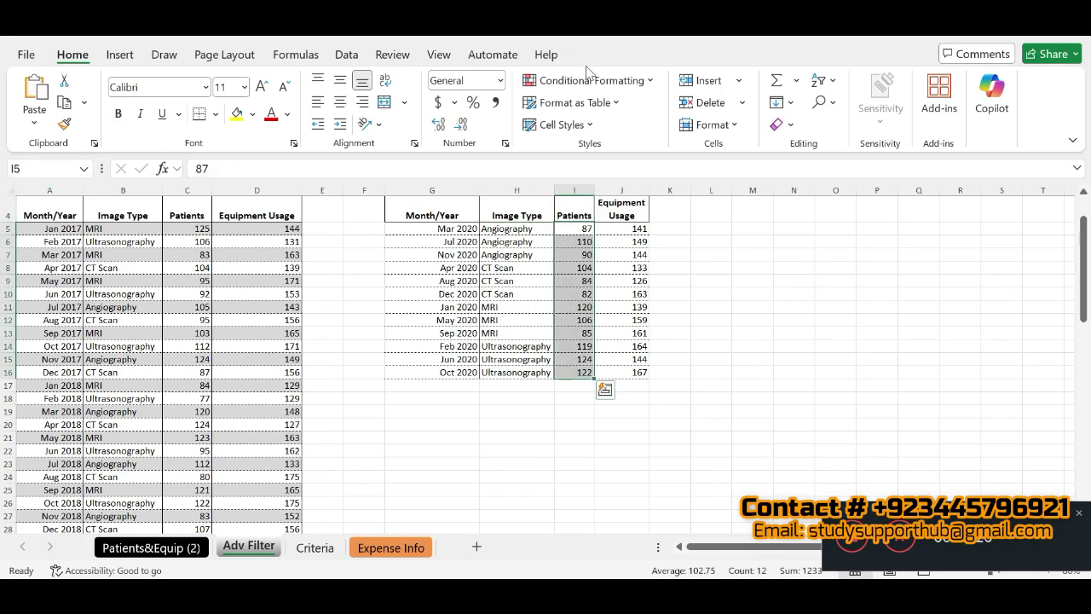
click(648, 81)
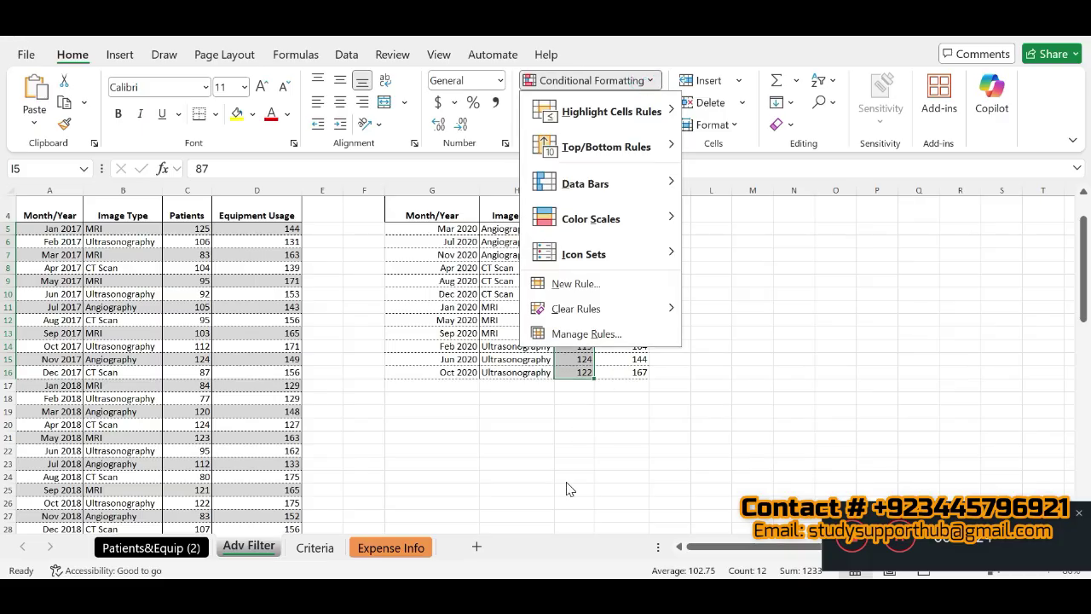
- Check off steps 7a and 7b in the SIMnet instructions, and return to Excel
key(alt+Tab)
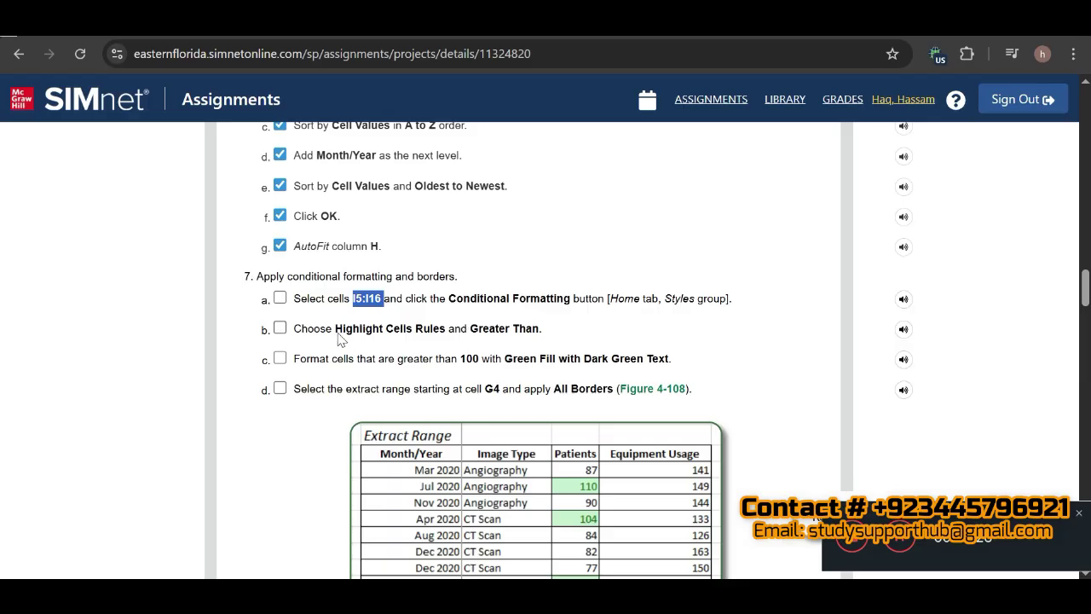
click(280, 298)
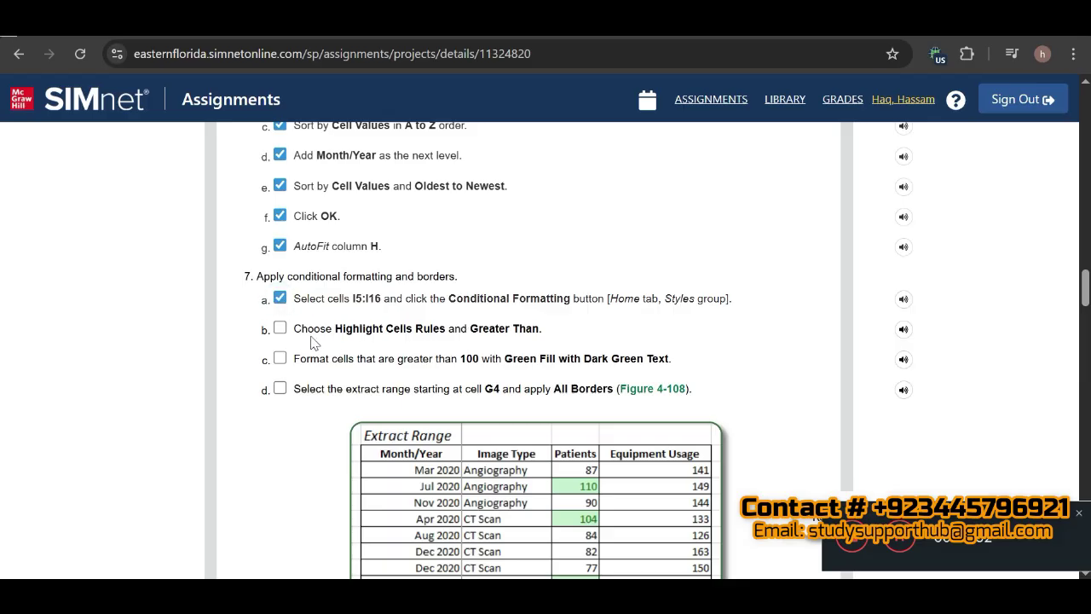
click(280, 329)
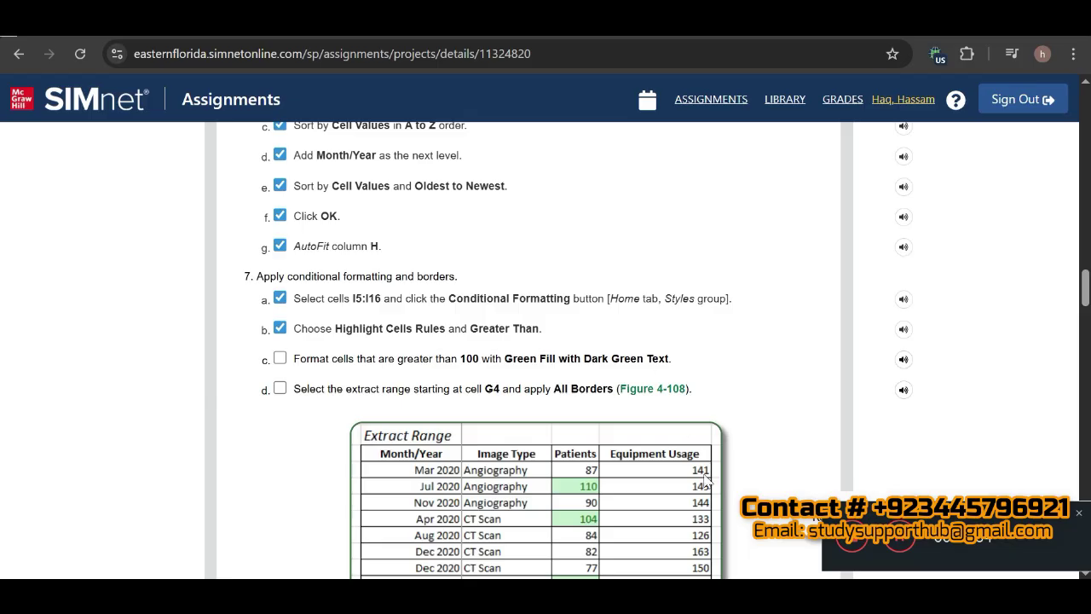
key(alt+Tab)
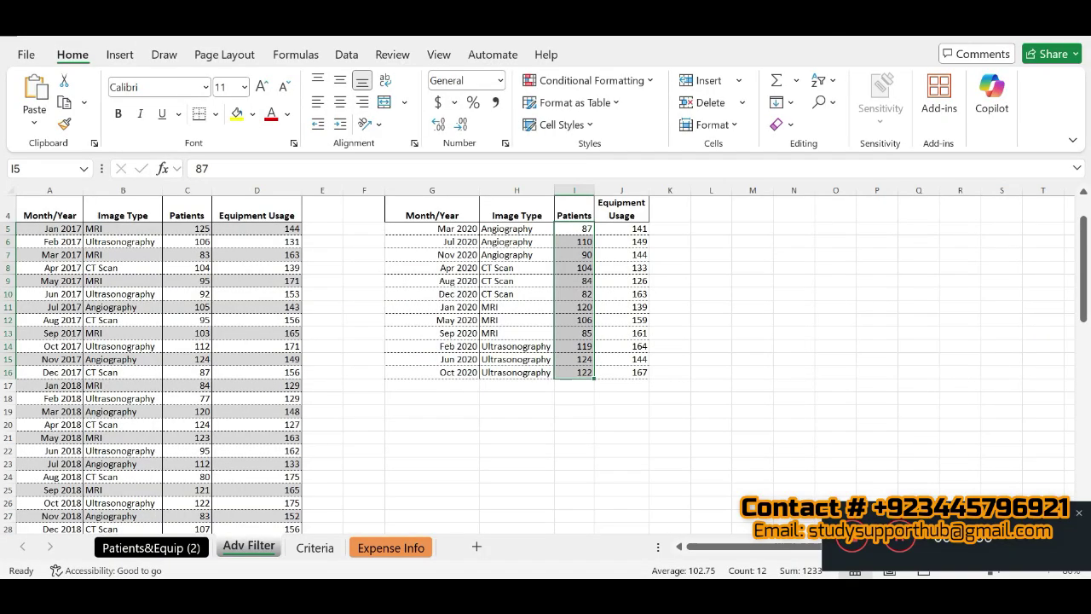
- Start a Greater Than highlight rule for the selected Patients cells in Excel, and check off step 7c in SIMnet
click(647, 81)
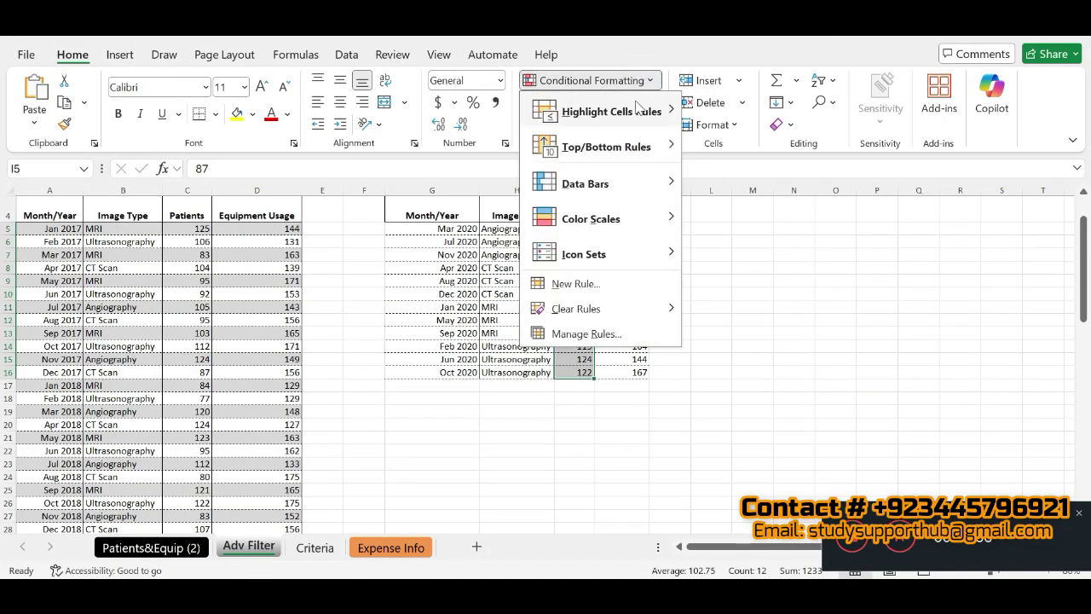
mouse_move(635, 111)
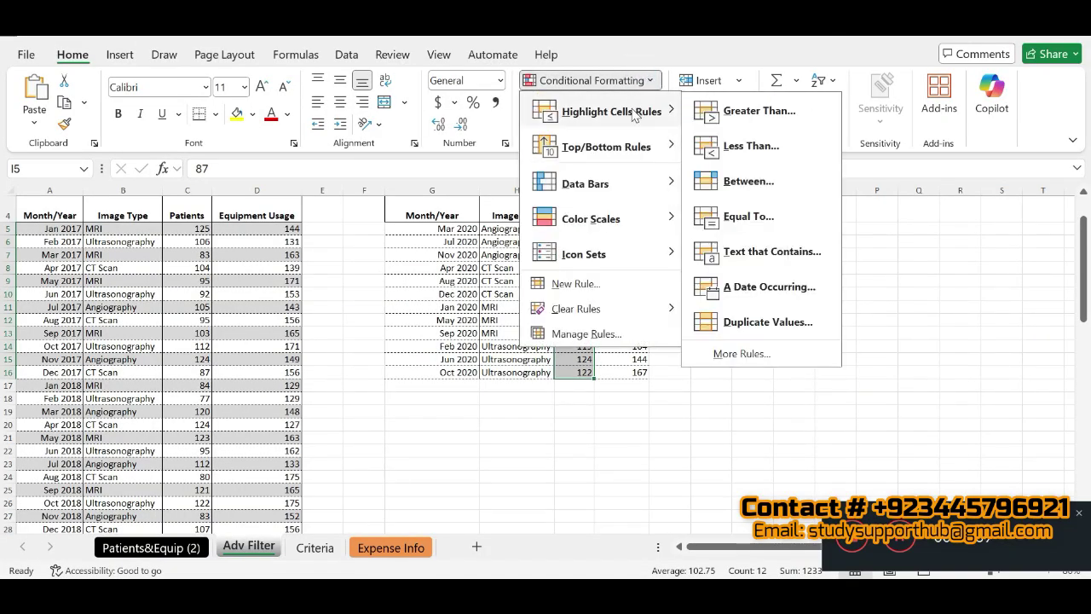
click(752, 114)
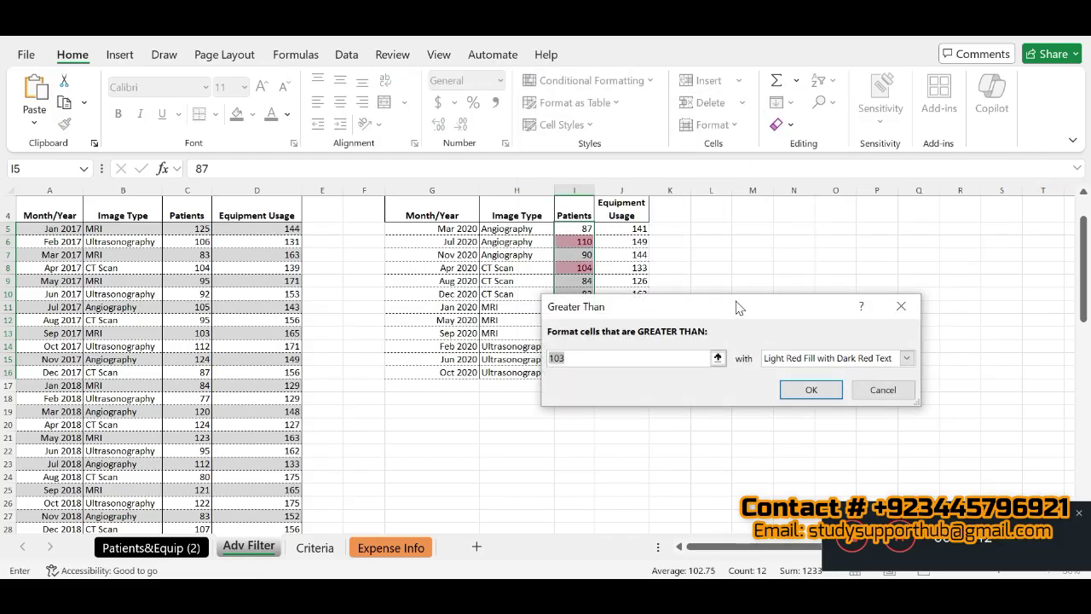
key(alt+Tab)
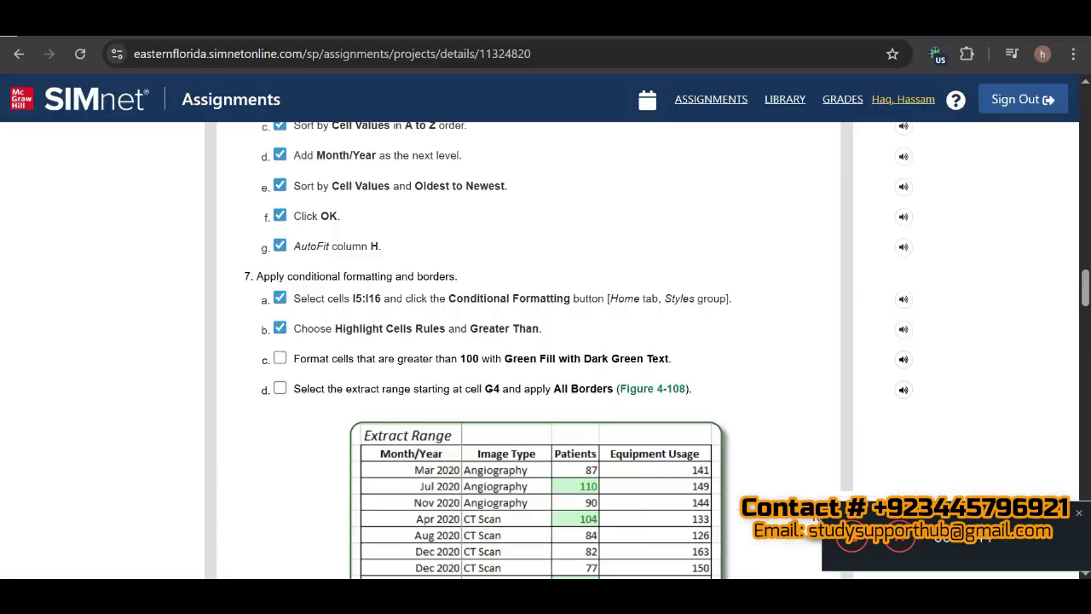
click(281, 359)
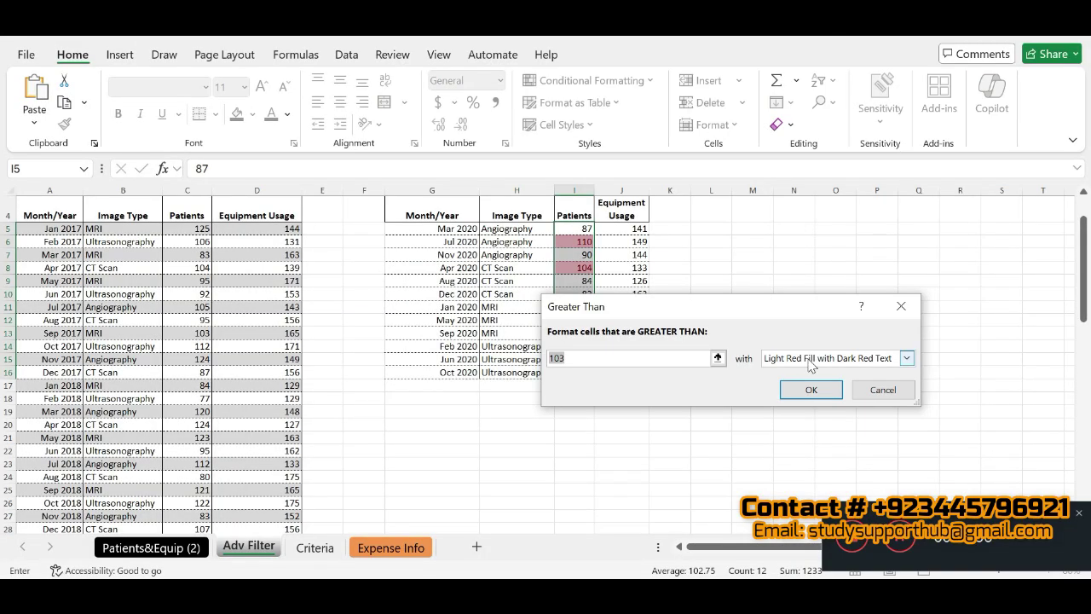
- Format the Patients cells greater than 103 with Green Fill with Dark Green Text in Excel, reviewing SIMnet step 7d before applying the rule
click(907, 359)
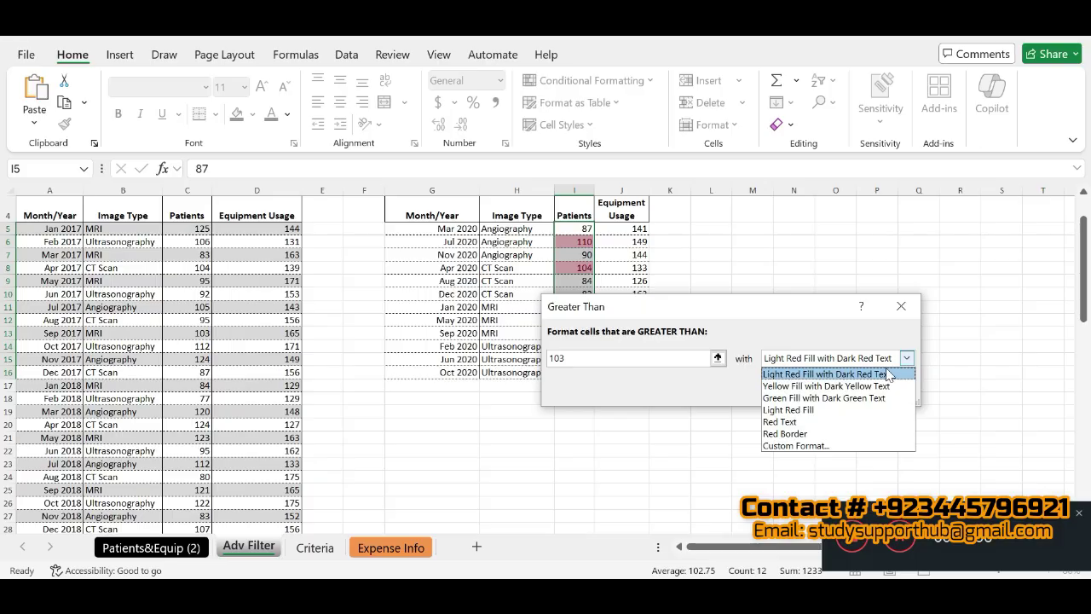
click(859, 399)
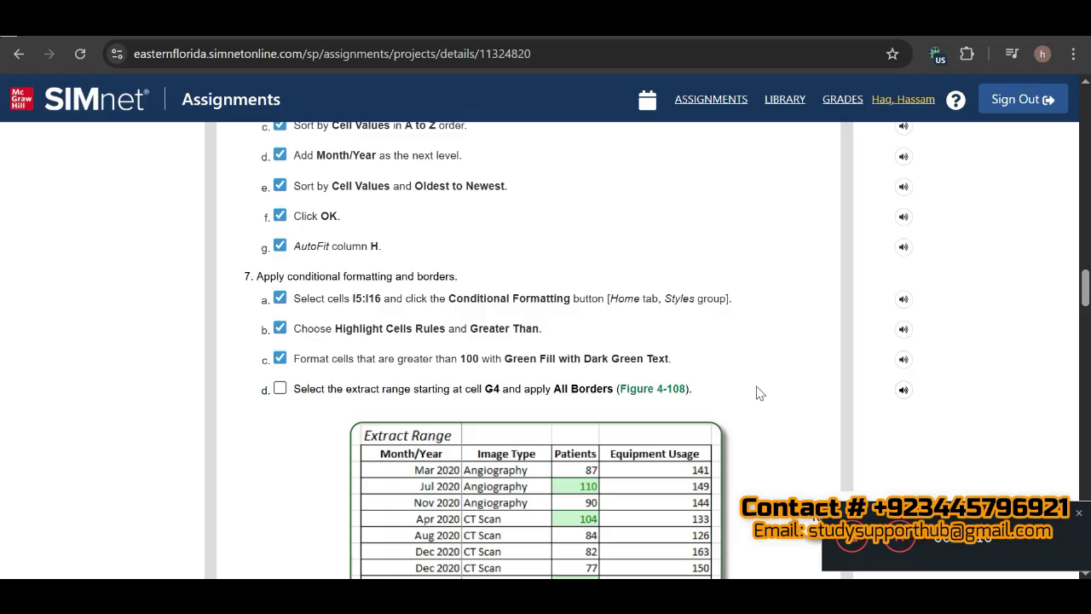
scroll(1086, 307, down, 2)
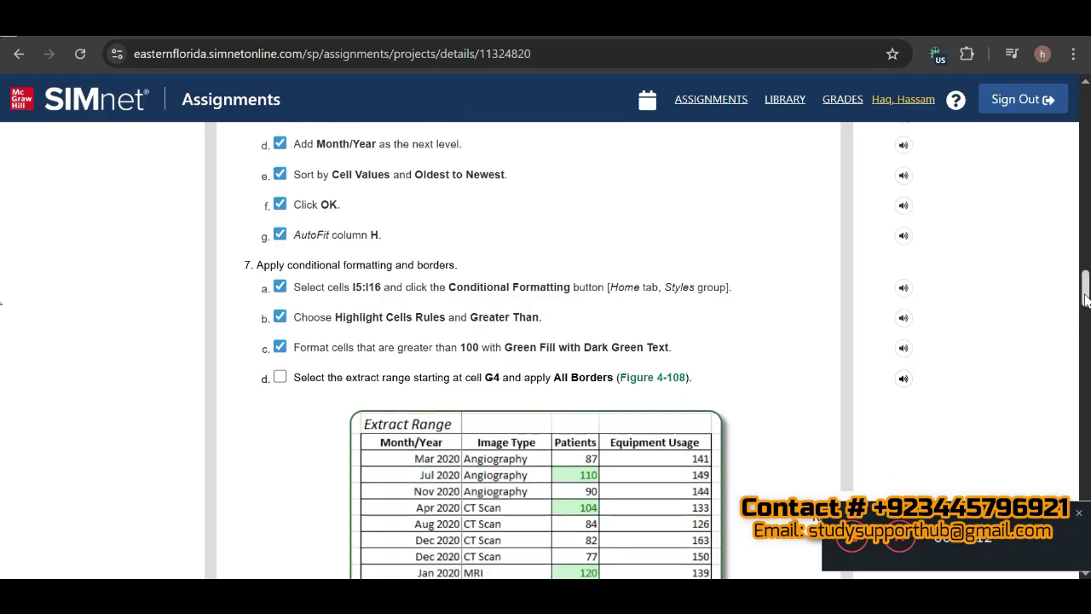
scroll(1085, 307, down, 1)
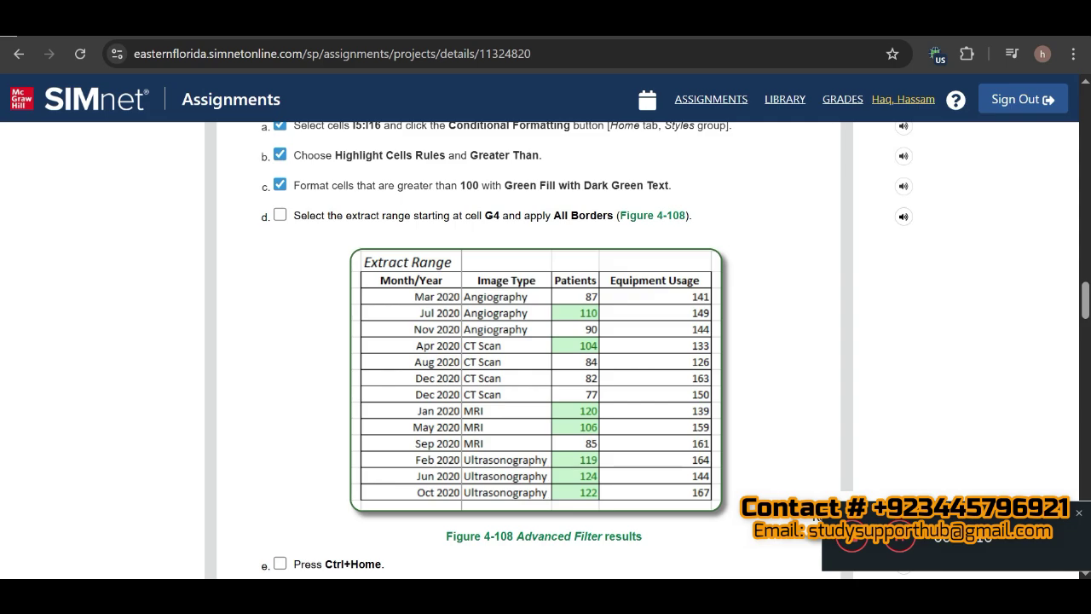
key(alt+Tab)
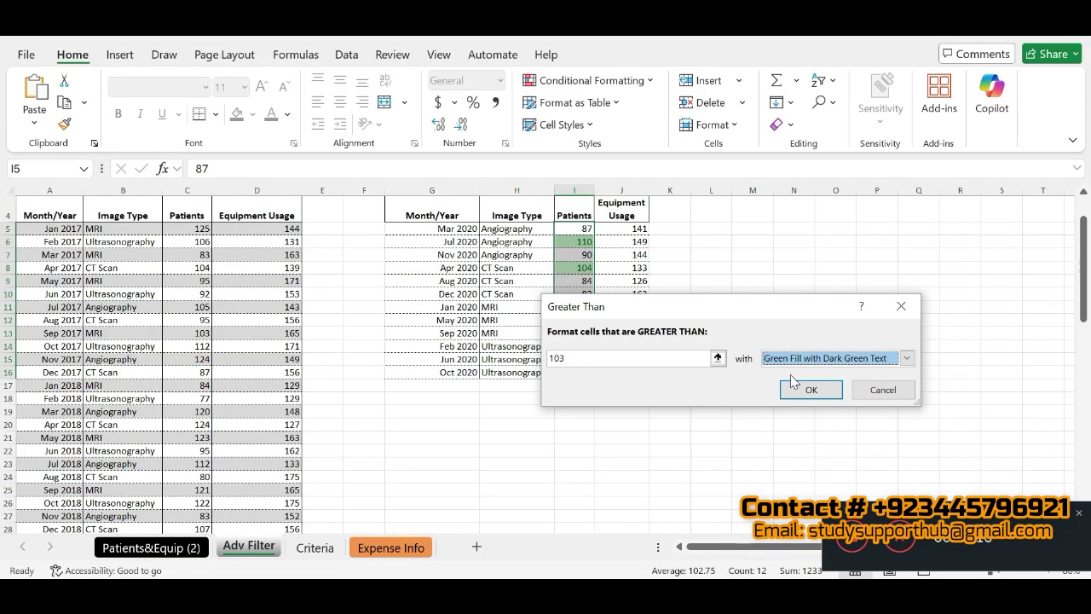
click(793, 384)
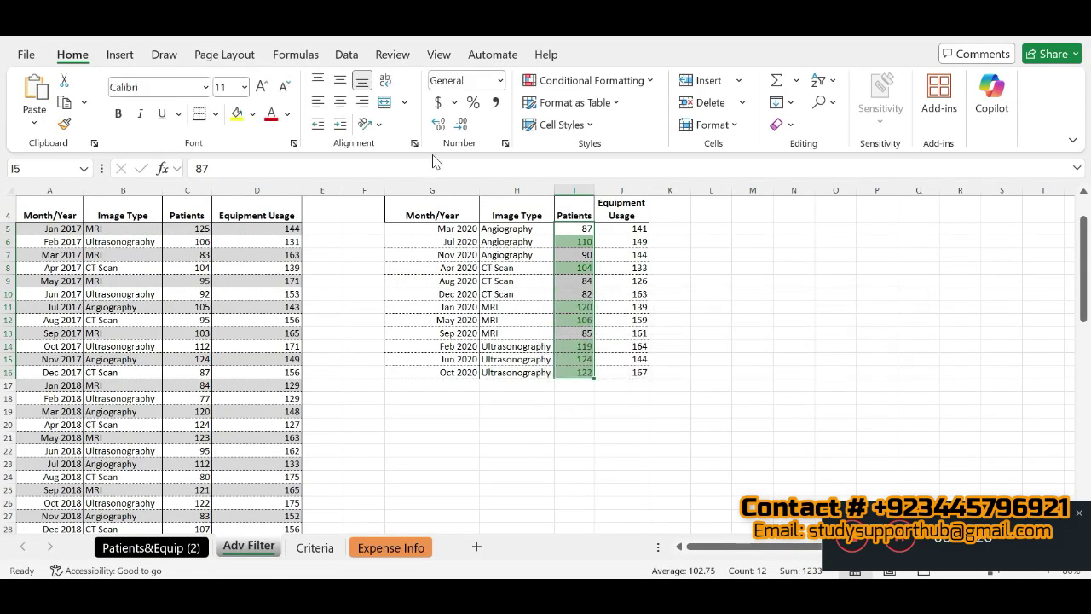
- Apply All Borders to the extracted records in G5:J16 in Excel, and switch back to the SIMnet instructions
drag(443, 229, 638, 373)
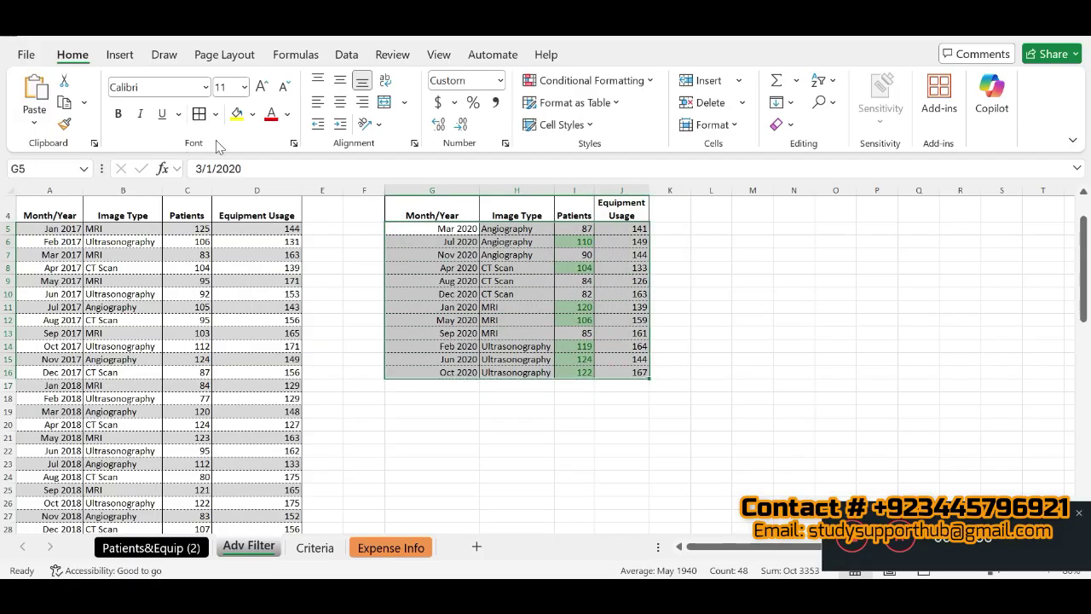
click(198, 114)
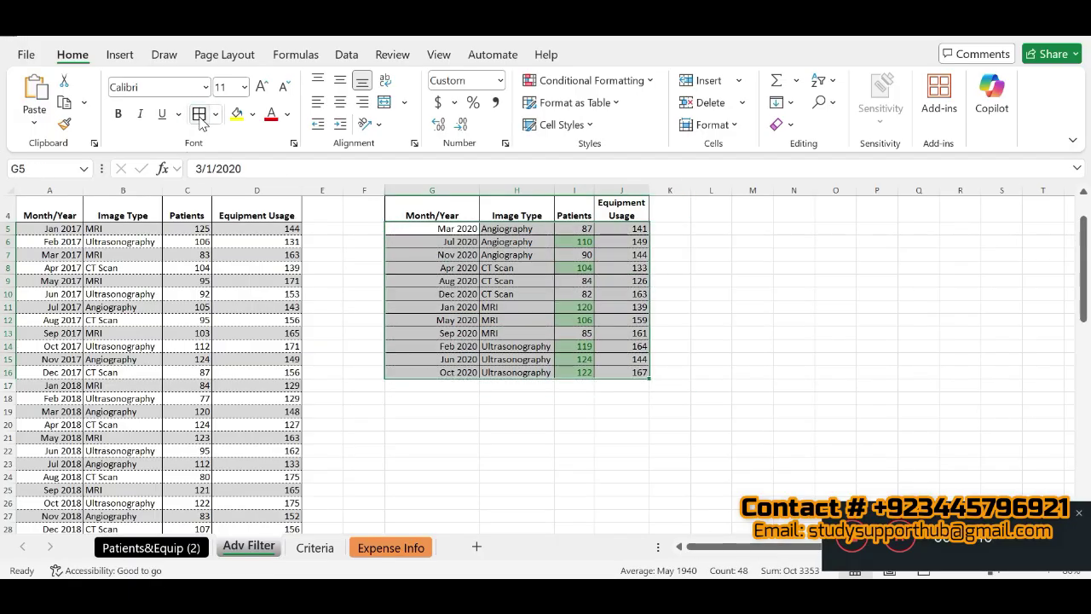
key(alt+Tab)
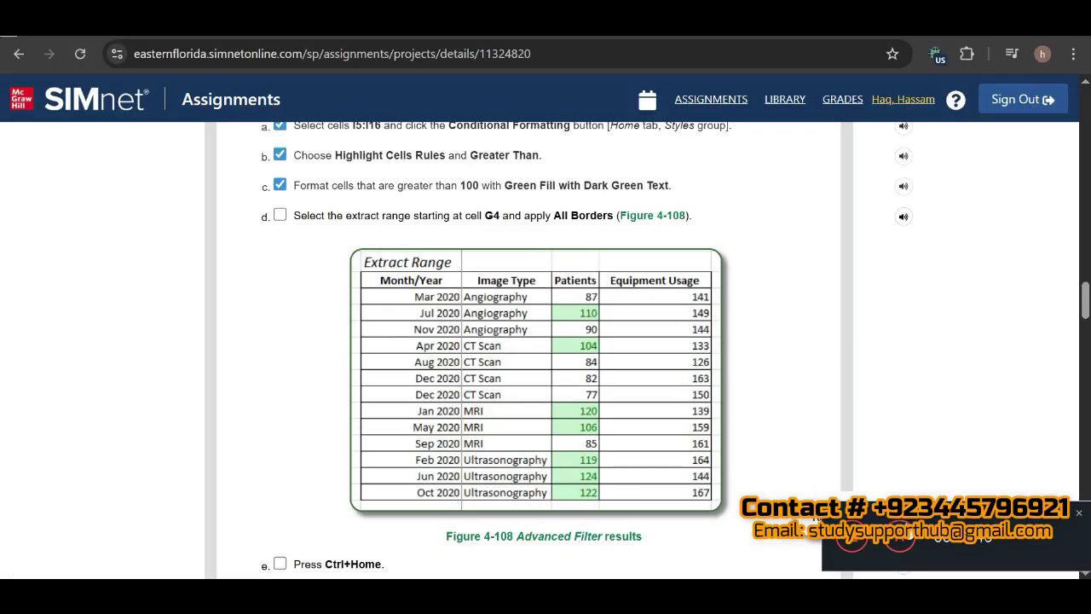
- Review steps 7e and 8 in SIMnet, and return to cell A1 of the Adv Filter sheet in Excel
drag(1086, 315, 1087, 341)
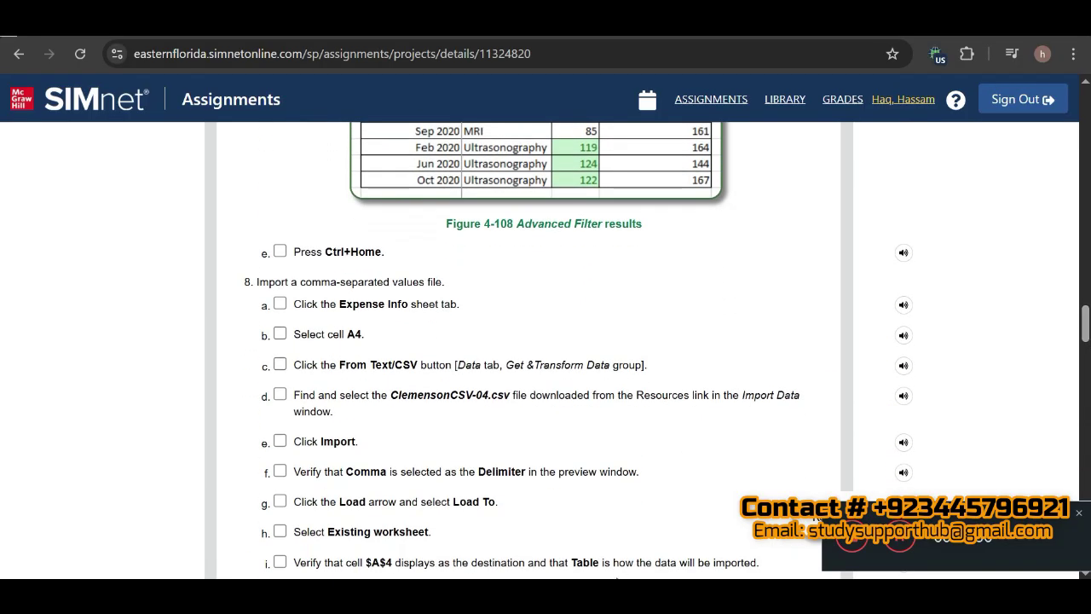
key(alt+Tab)
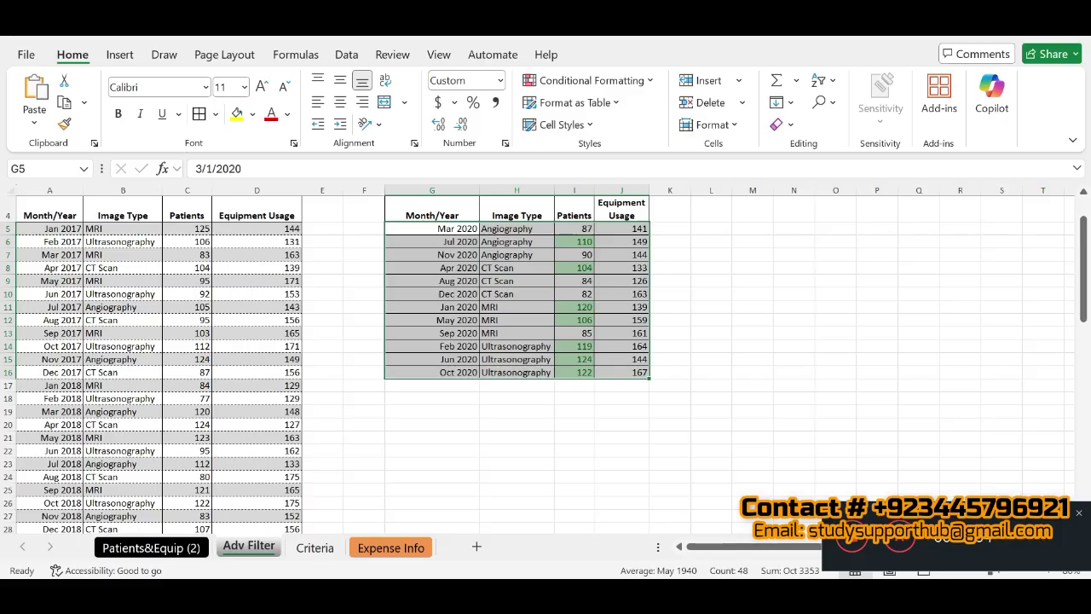
key(ctrl+Home)
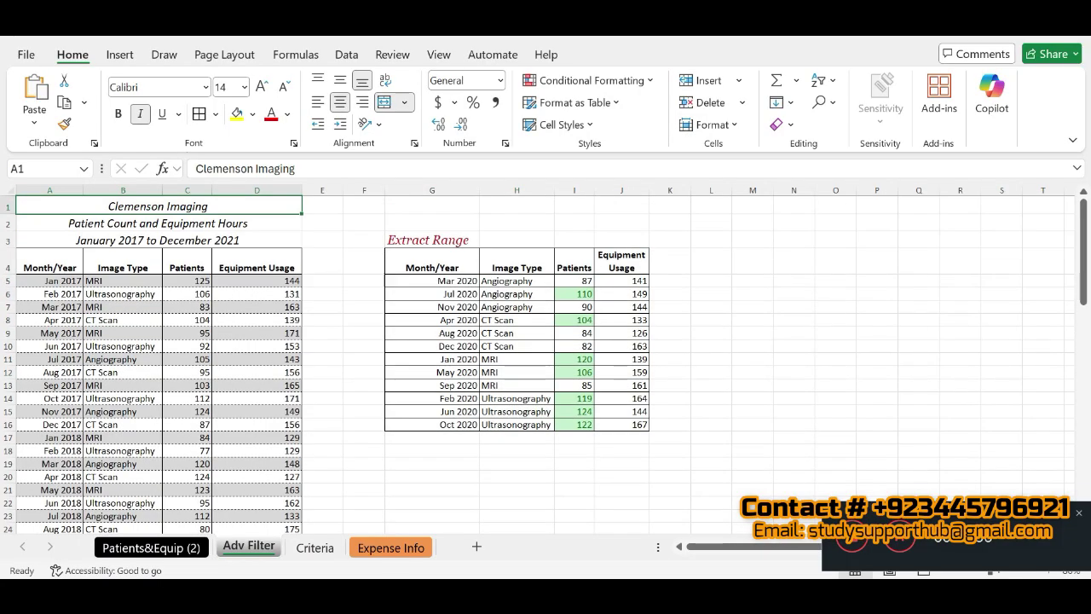